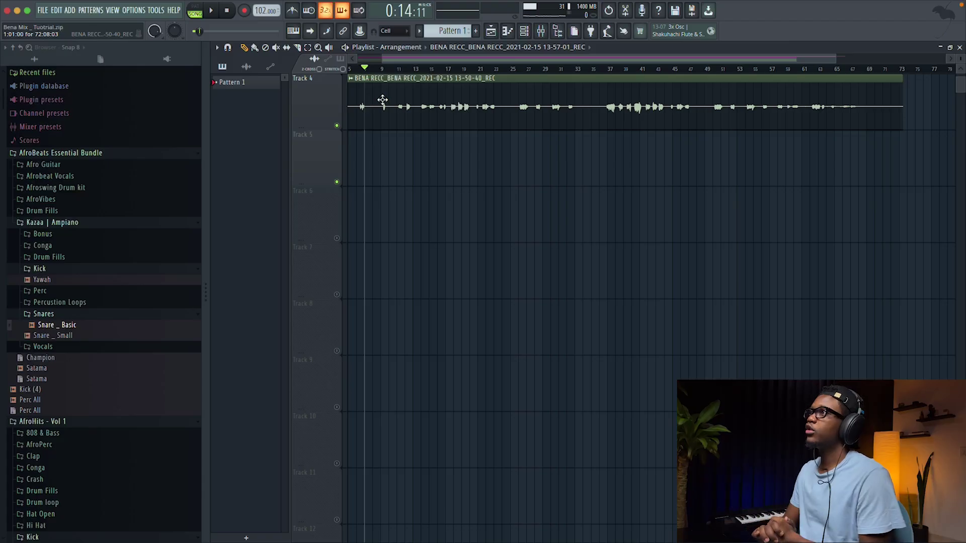
# Preview the arrangement from bar 4 and check the audio device settings.
pyautogui.scroll(5, 438, 211)
pyautogui.hscroll(-2, 433, 211)
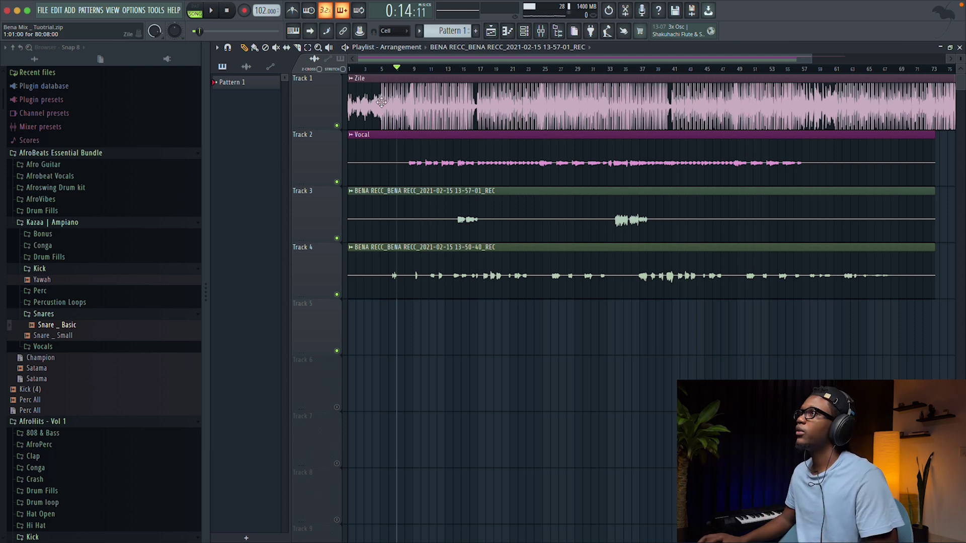
pyautogui.press('space')
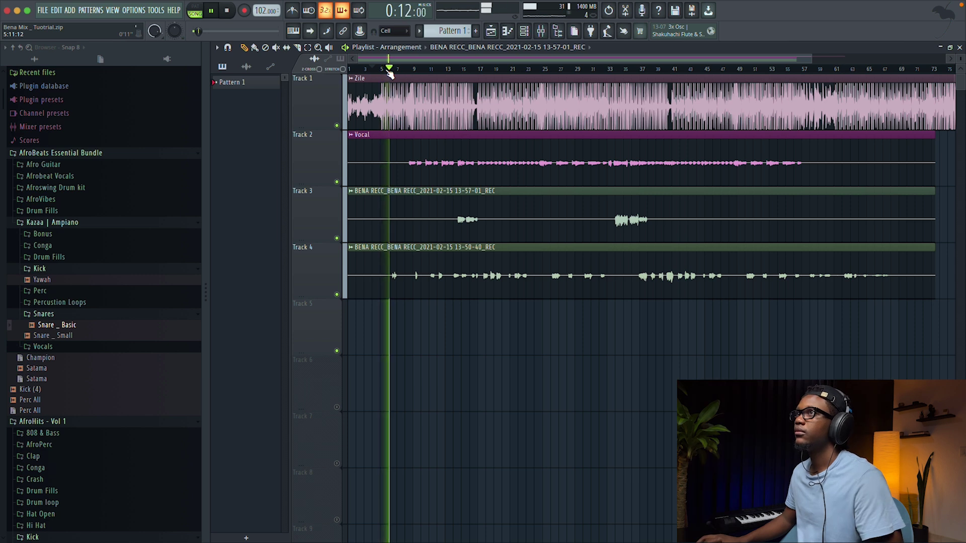
pyautogui.press('space')
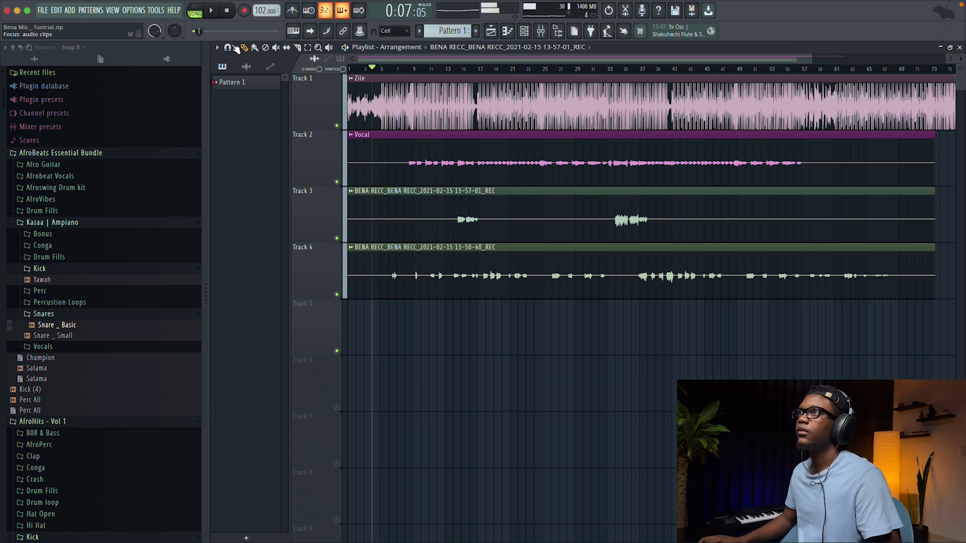
pyautogui.click(131, 11)
pyautogui.click(144, 44)
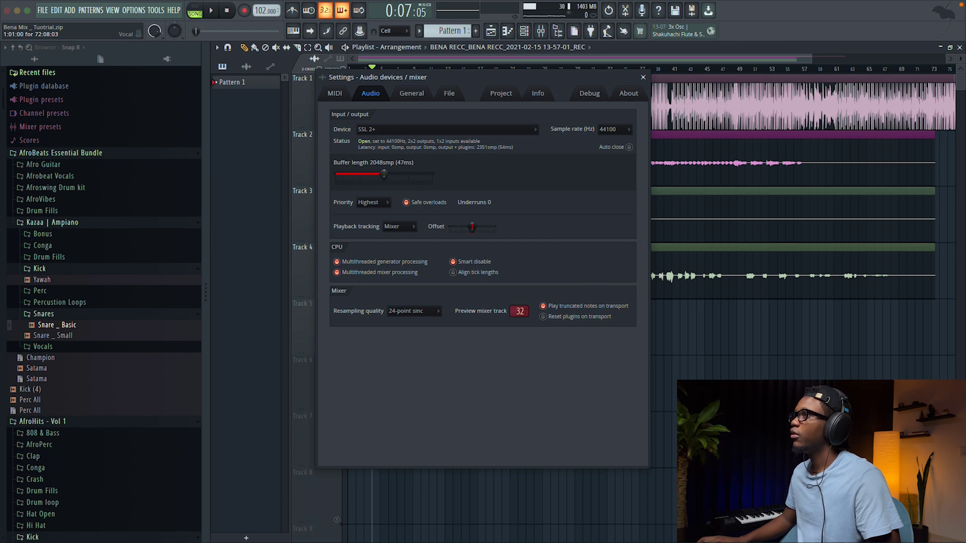
pyautogui.click(643, 77)
# Play the arrangement through again to hear the Track 4 vocal take.
pyautogui.press('space')
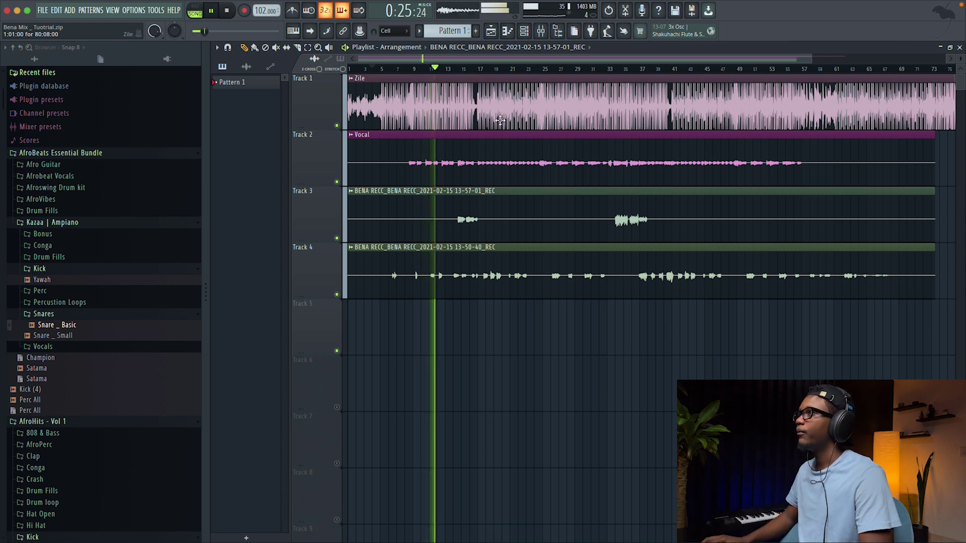
pyautogui.scroll(5, 799, 76)
pyautogui.scroll(2, 688, 105)
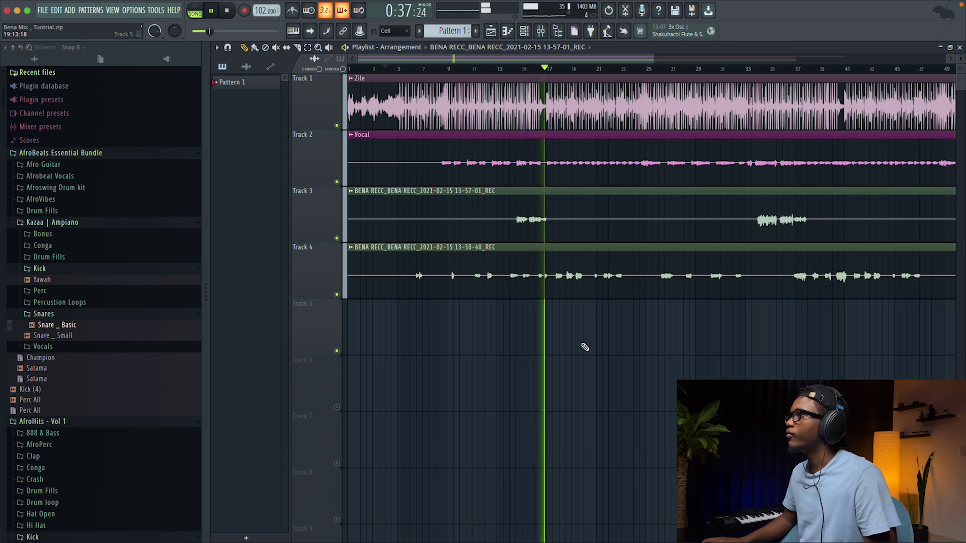
pyautogui.press('space')
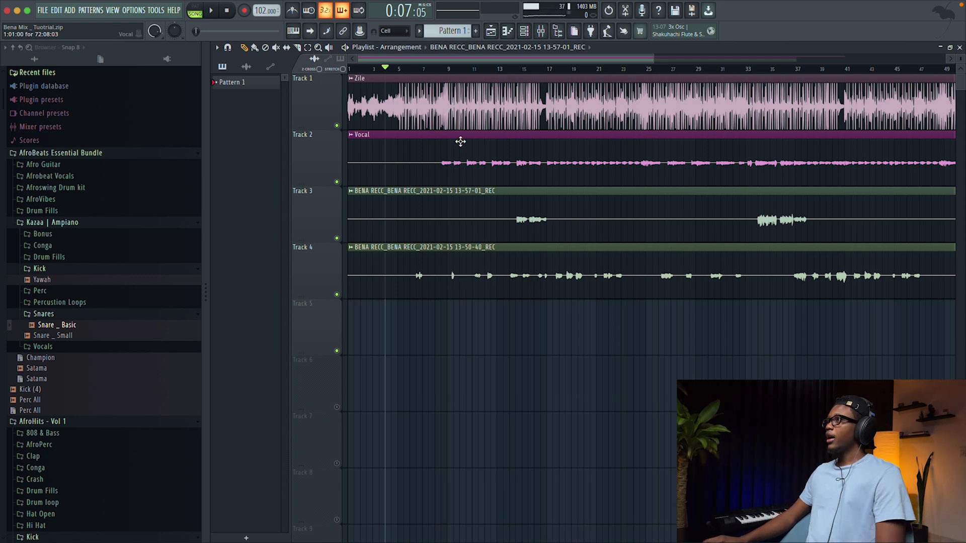
# Slice the Track 4 take and move its opening phrase down to Track 5.
pyautogui.moveTo(656, 66); pyautogui.dragTo(533, 66)
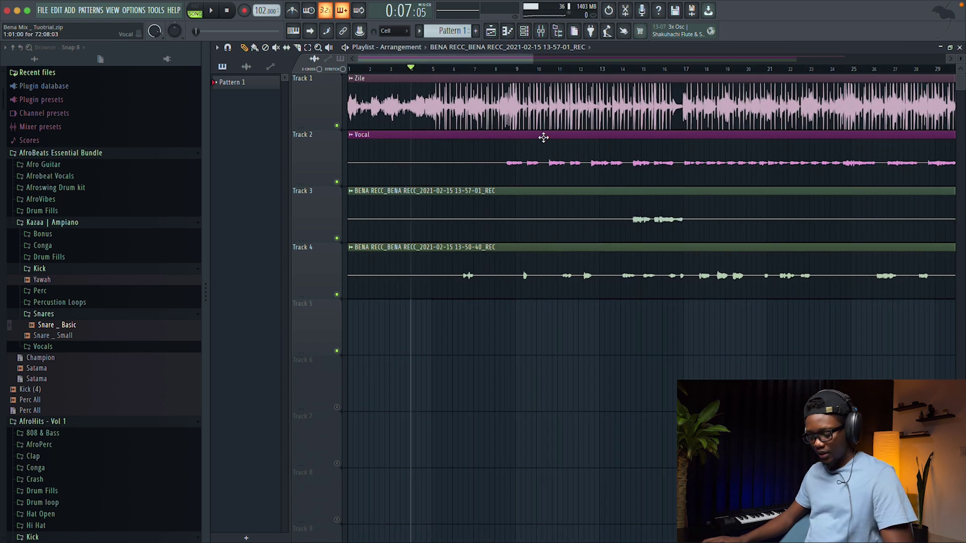
pyautogui.click(473, 272)
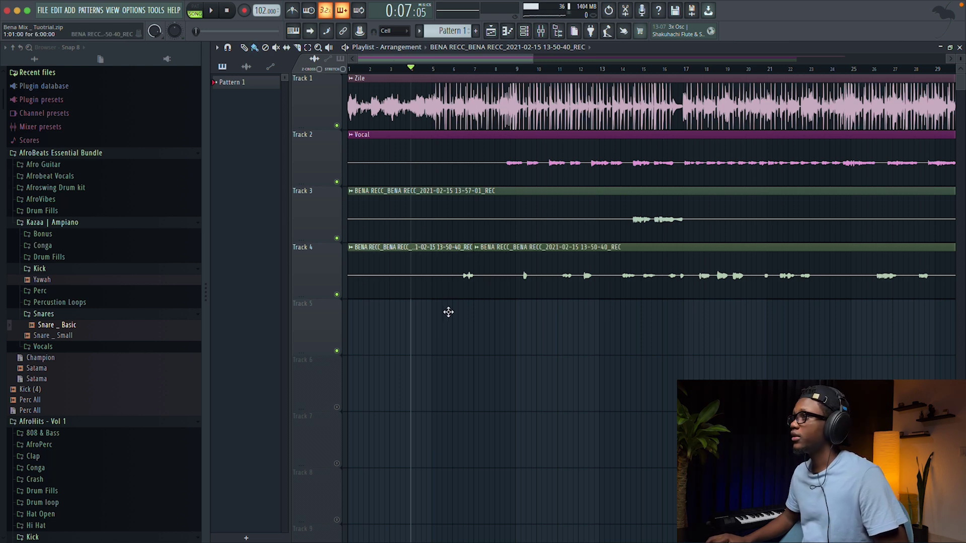
pyautogui.moveTo(446, 338); pyautogui.dragTo(446, 349)
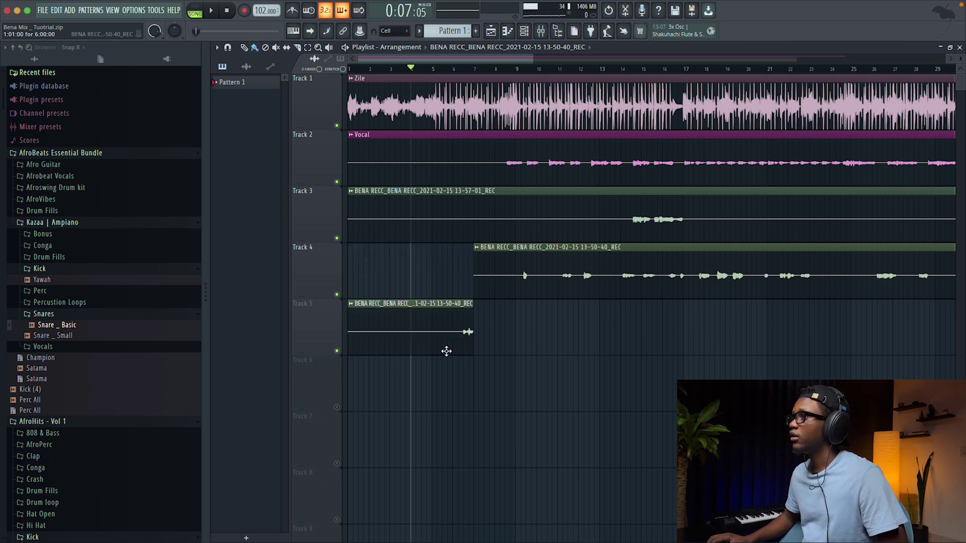
# Play from bar 6.7 while trimming both clip edges so Track 4 starts later.
pyautogui.click(458, 68)
pyautogui.press('space')
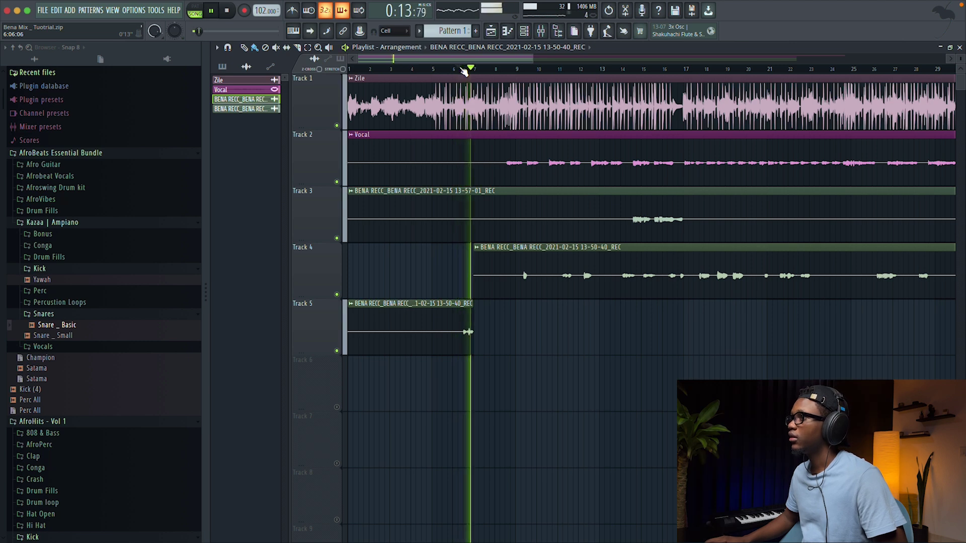
pyautogui.press('space')
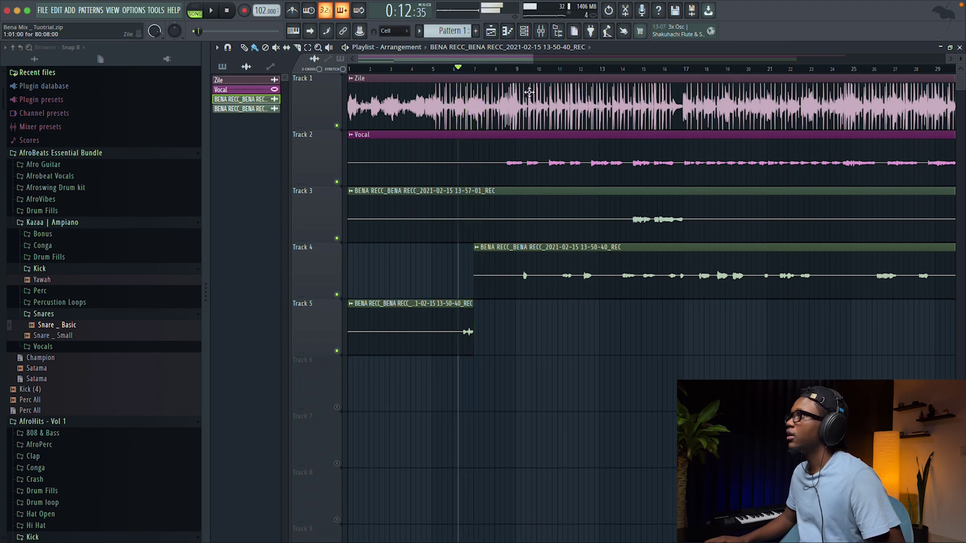
pyautogui.press('space')
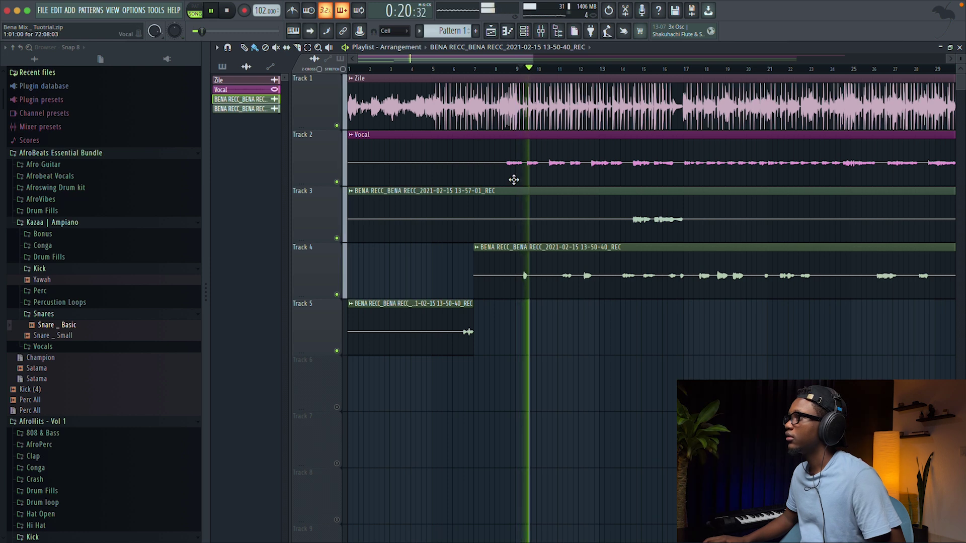
pyautogui.scroll(-2, 513, 179)
pyautogui.scroll(1, 523, 247)
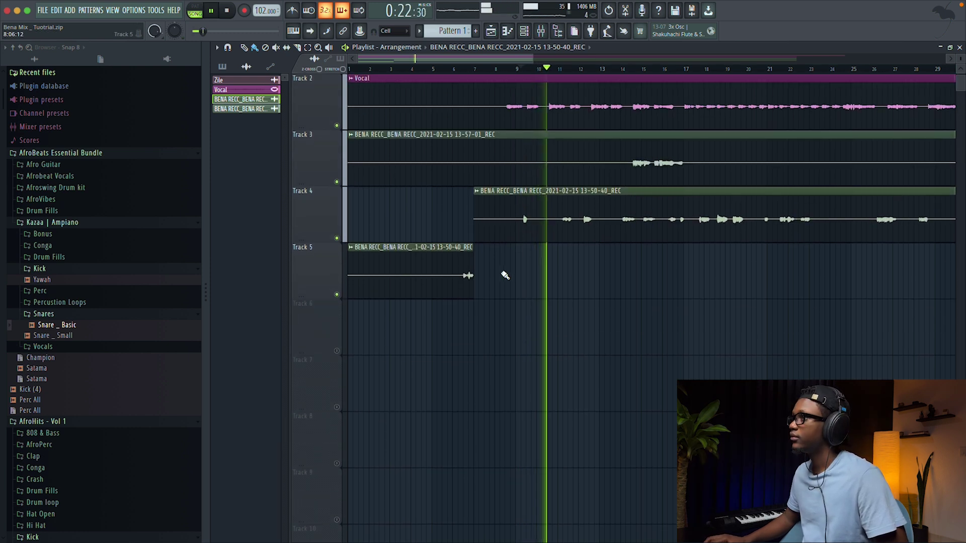
pyautogui.moveTo(473, 262); pyautogui.dragTo(531, 260)
pyautogui.moveTo(474, 219); pyautogui.dragTo(532, 219)
pyautogui.press('space')
# Audition the trimmed clips from bar 10.7, then stop playback.
pyautogui.scroll(-1, 593, 131)
pyautogui.scroll(2, 553, 91)
pyautogui.click(556, 70)
pyautogui.press('space')
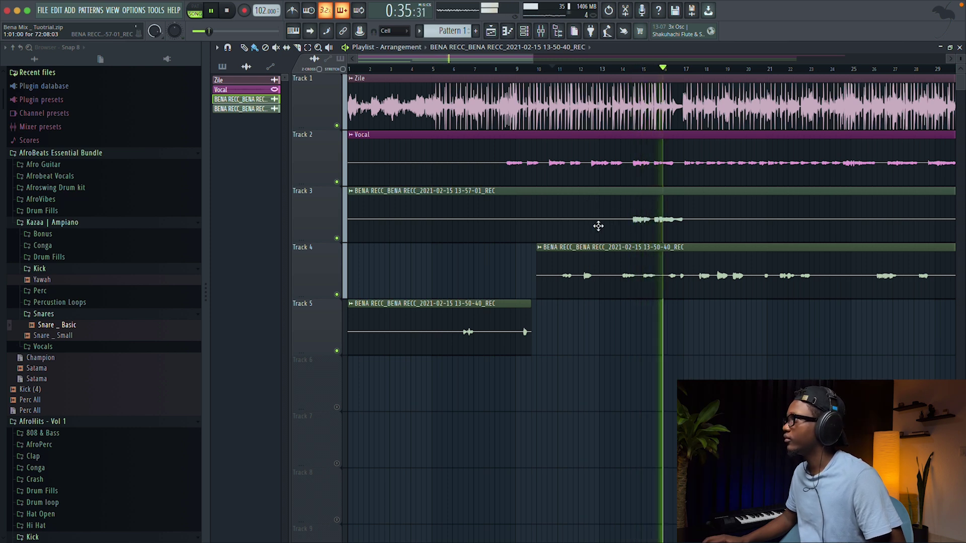
pyautogui.hscroll(3, 599, 224)
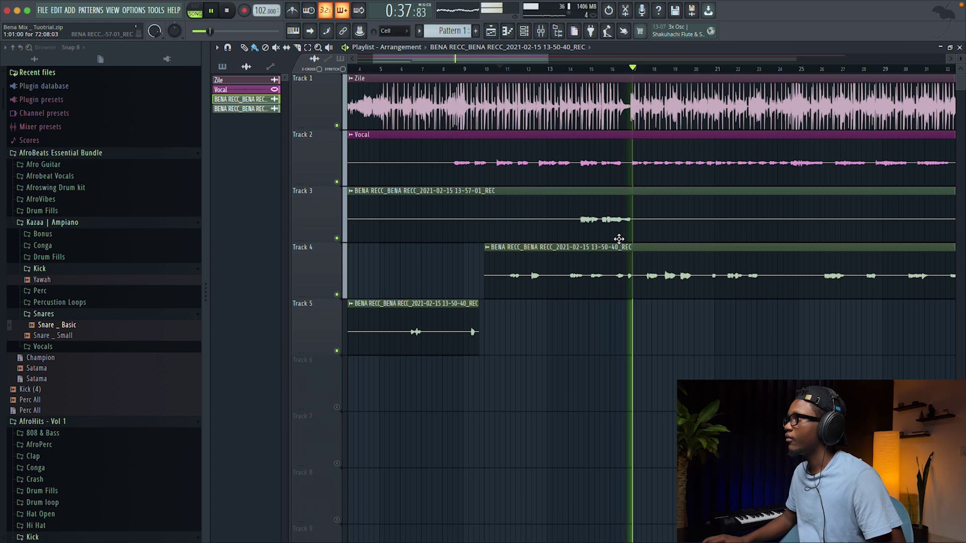
pyautogui.press('space')
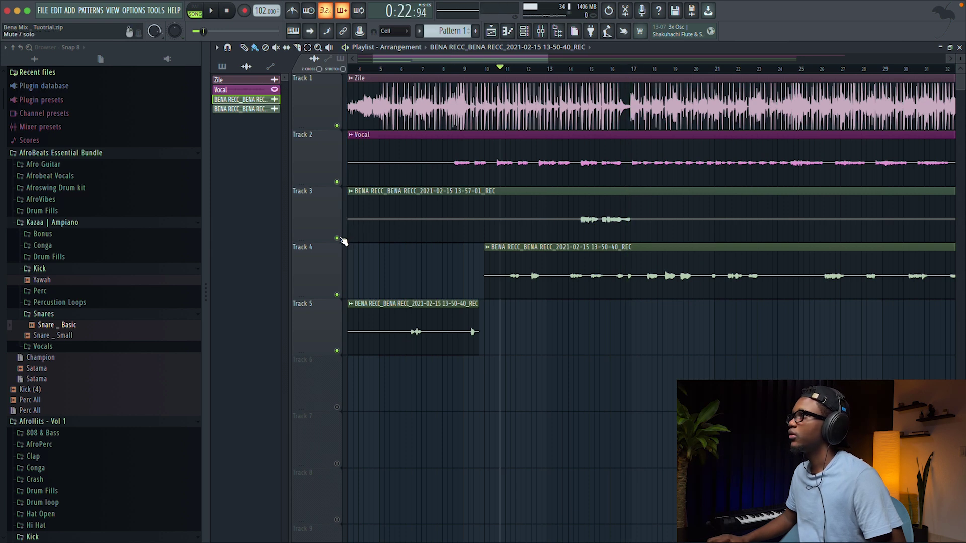
# Play from bar 15, soloing Track 3 and then Track 4 to compare.
pyautogui.click(590, 71)
pyautogui.press('space')
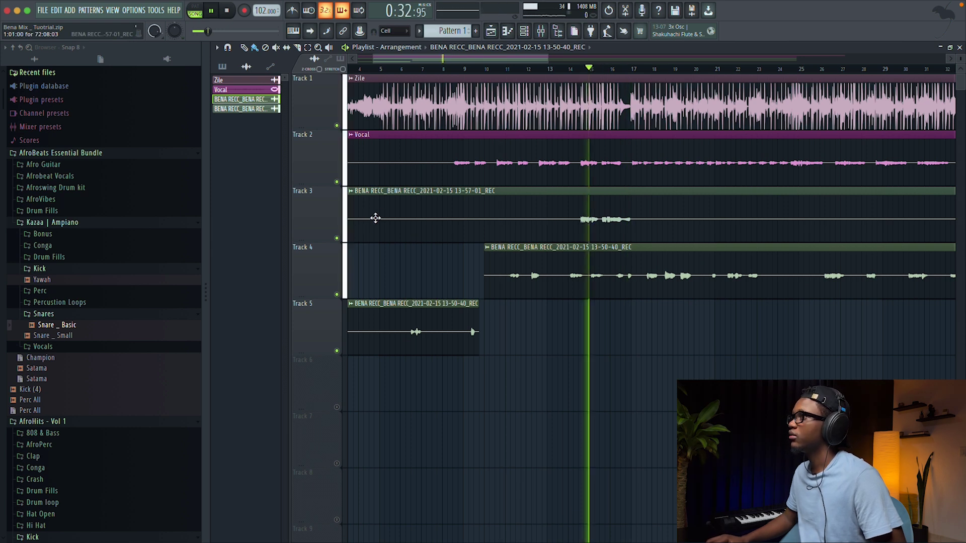
pyautogui.rightClick(337, 239)
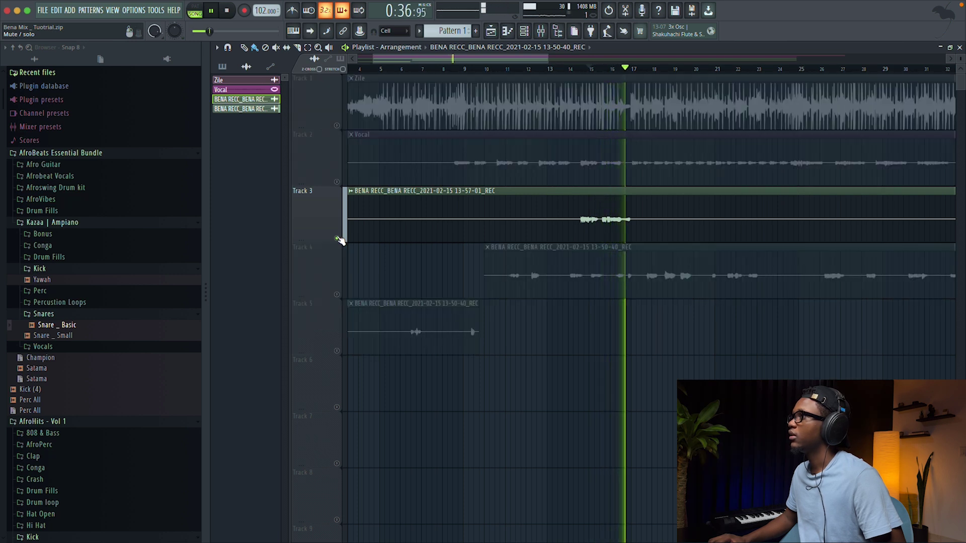
pyautogui.rightClick(338, 238)
pyautogui.press('space')
pyautogui.rightClick(337, 295)
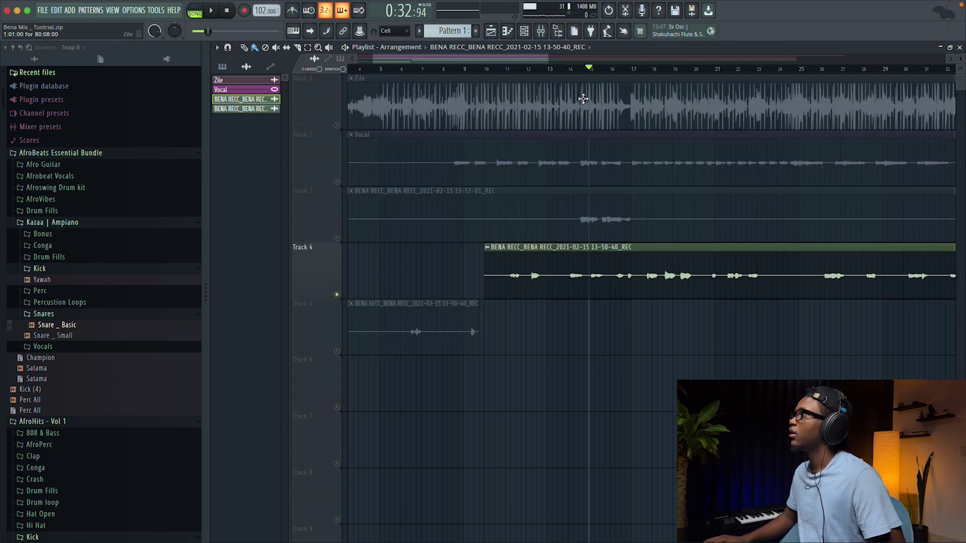
# Zoom in near bar 17 and drag the short phrase down to Track 5.
pyautogui.moveTo(615, 70); pyautogui.dragTo(631, 76)
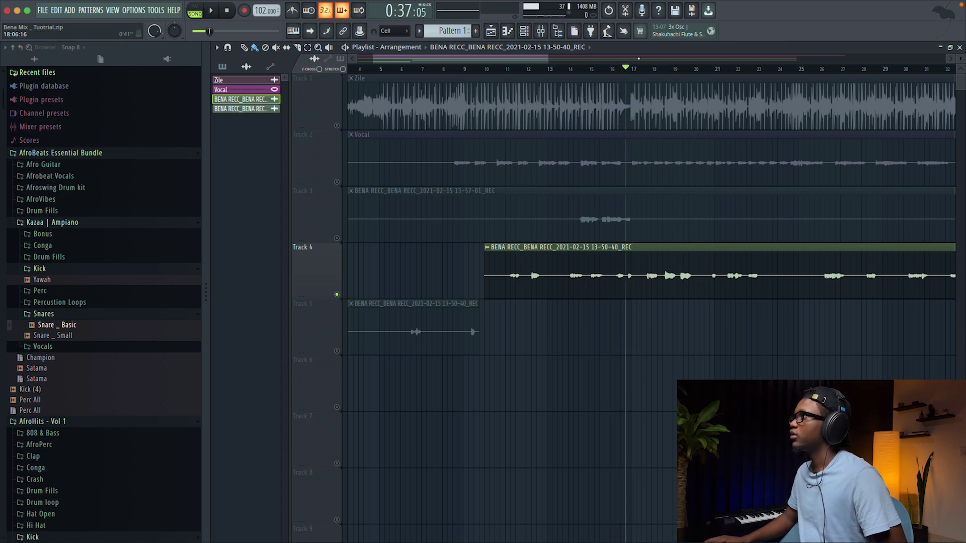
pyautogui.moveTo(547, 58); pyautogui.dragTo(486, 57)
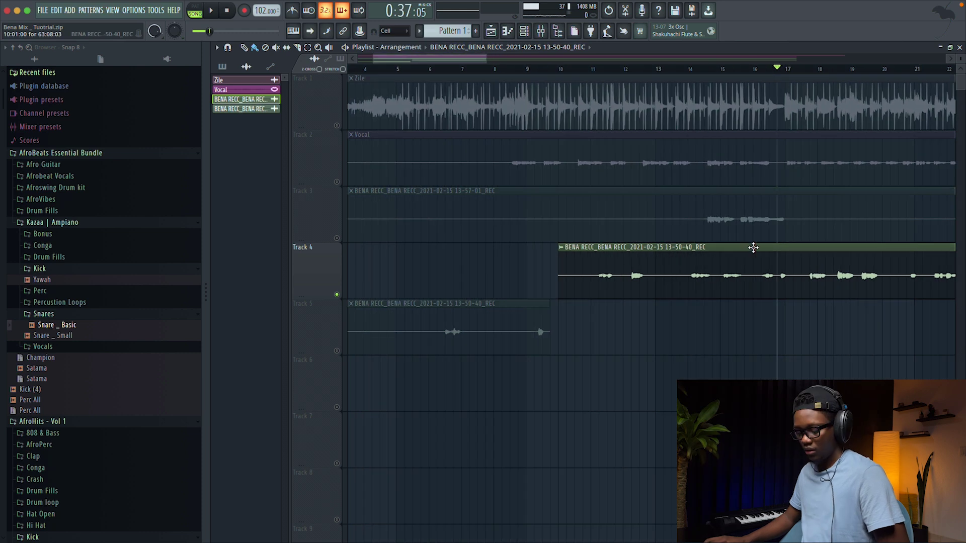
pyautogui.scroll(-2, 852, 285)
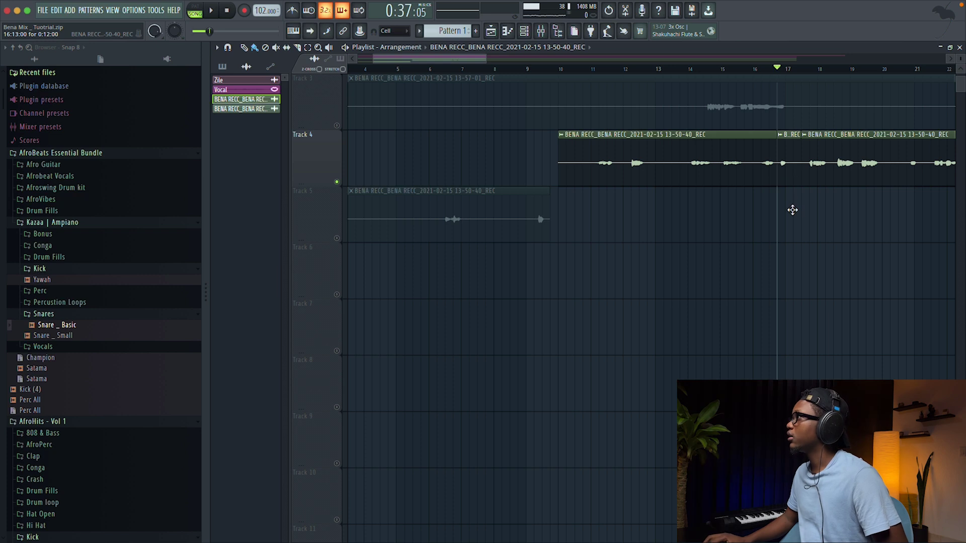
pyautogui.moveTo(791, 213); pyautogui.dragTo(790, 235)
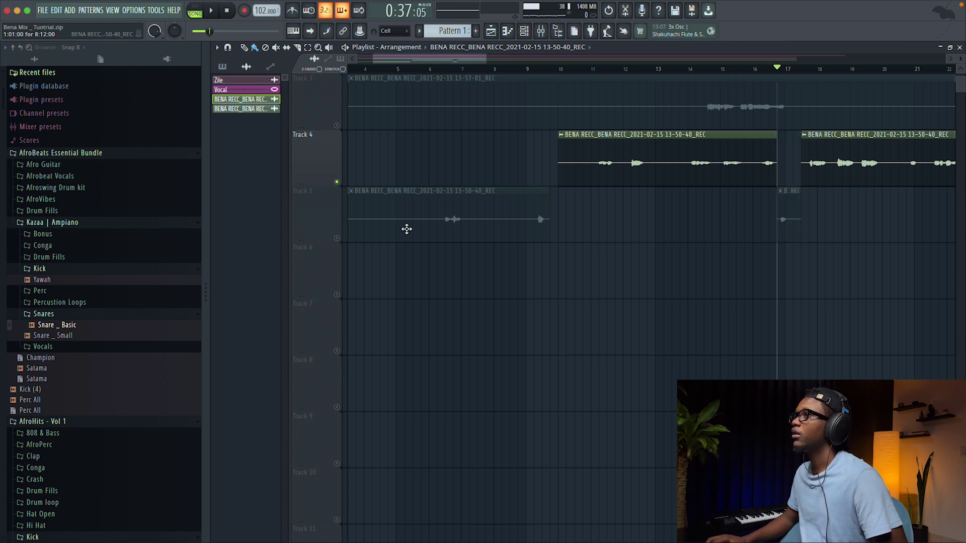
# Consolidate Track 5 from track start and render it as 'Track 5 (consolidated).wav'.
pyautogui.rightClick(320, 317)
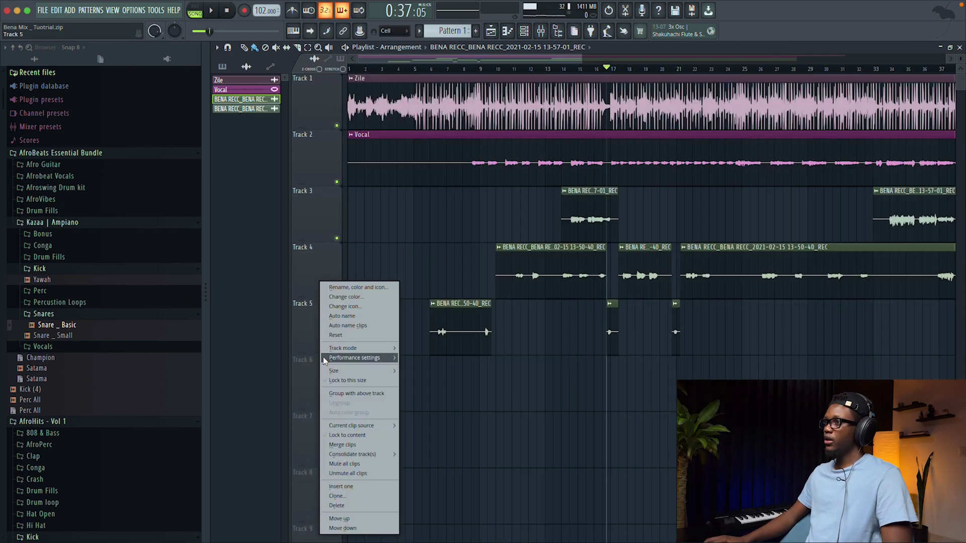
pyautogui.moveTo(324, 358)
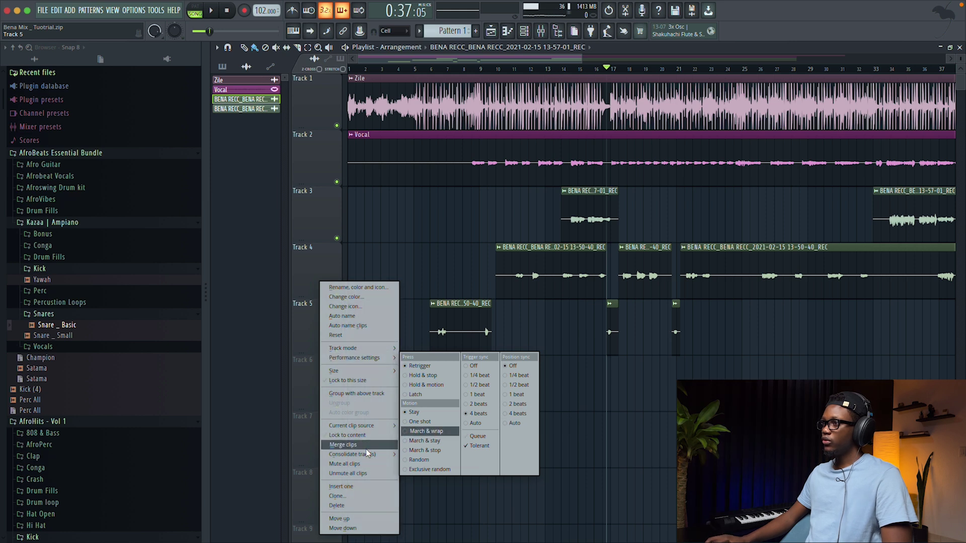
pyautogui.moveTo(371, 456)
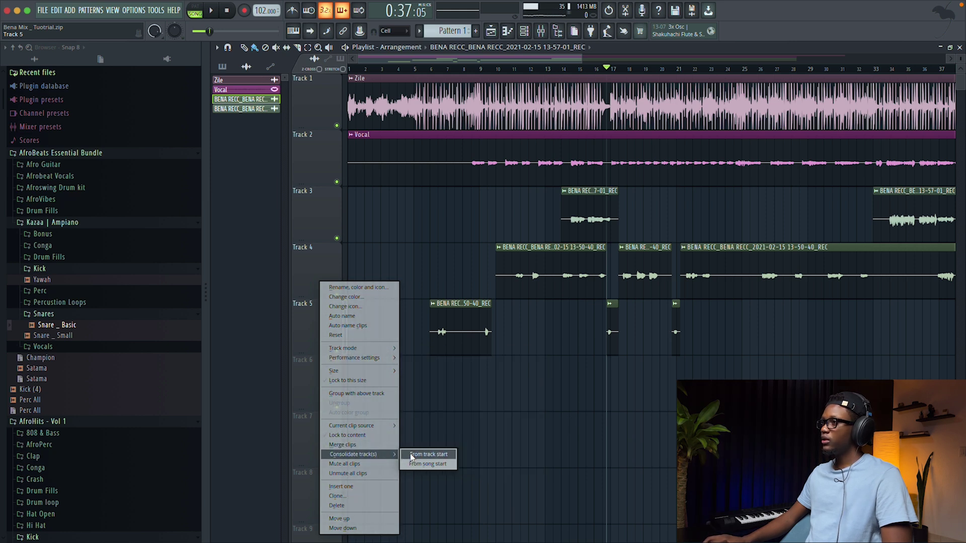
pyautogui.click(439, 454)
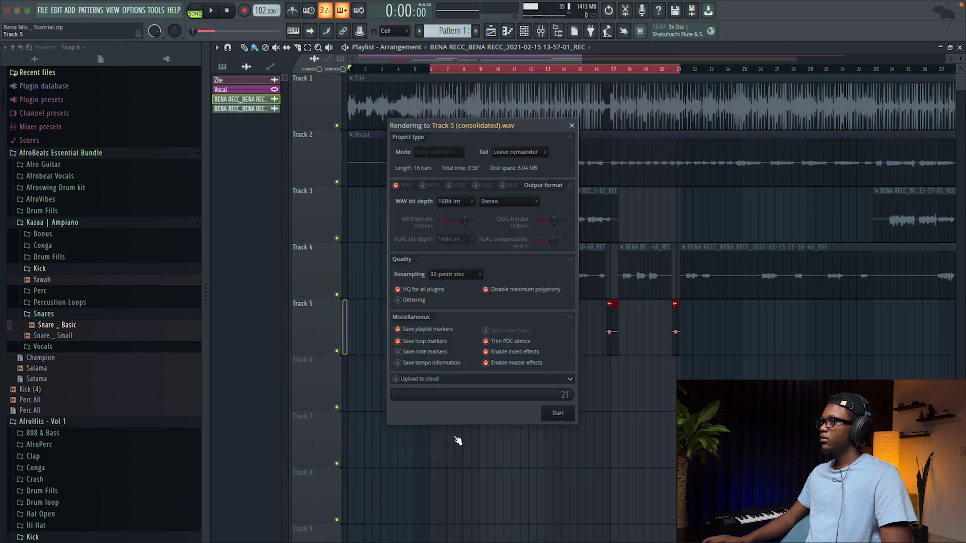
pyautogui.click(558, 414)
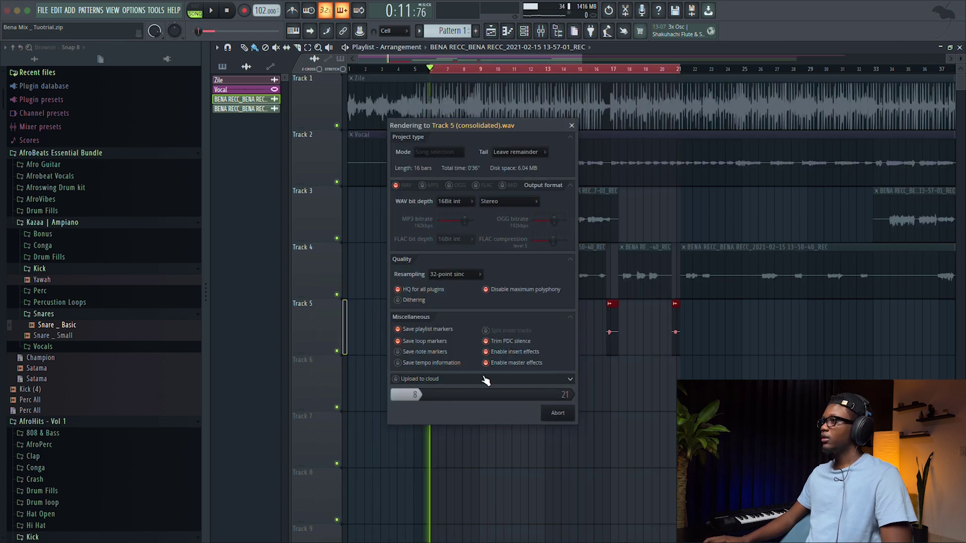
# Rename the consolidated Track 5 clip to 'Adlyps'.
pyautogui.rightClick(247, 123)
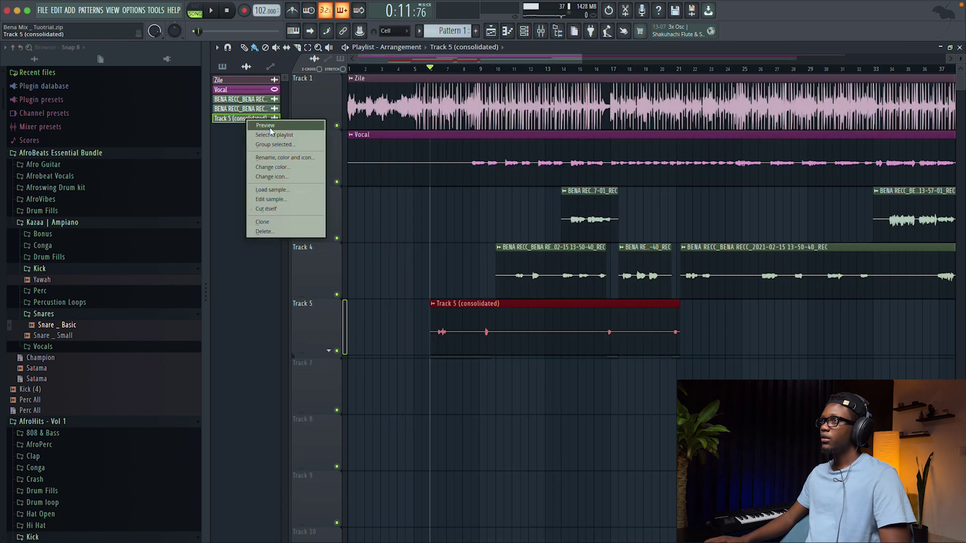
pyautogui.click(276, 158)
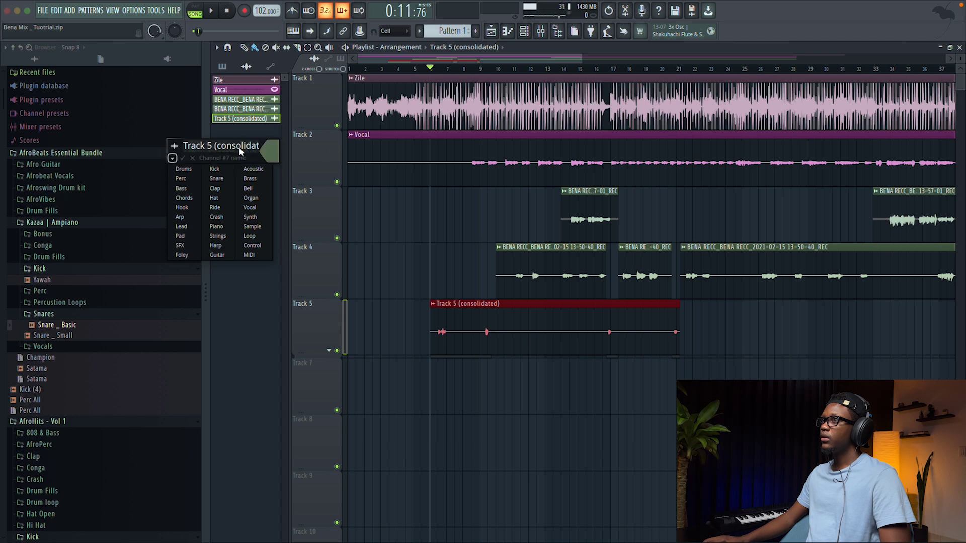
pyautogui.write('Adlyps')
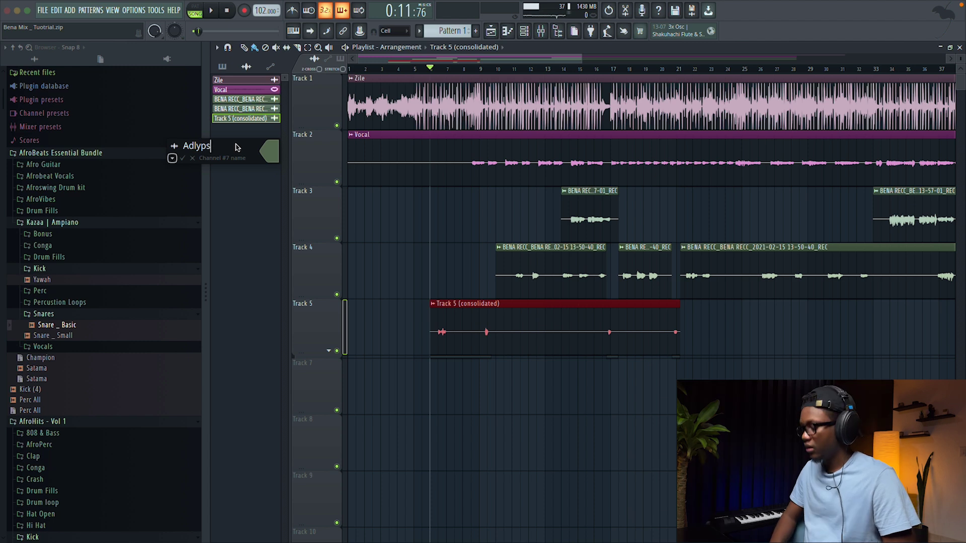
pyautogui.press('Return')
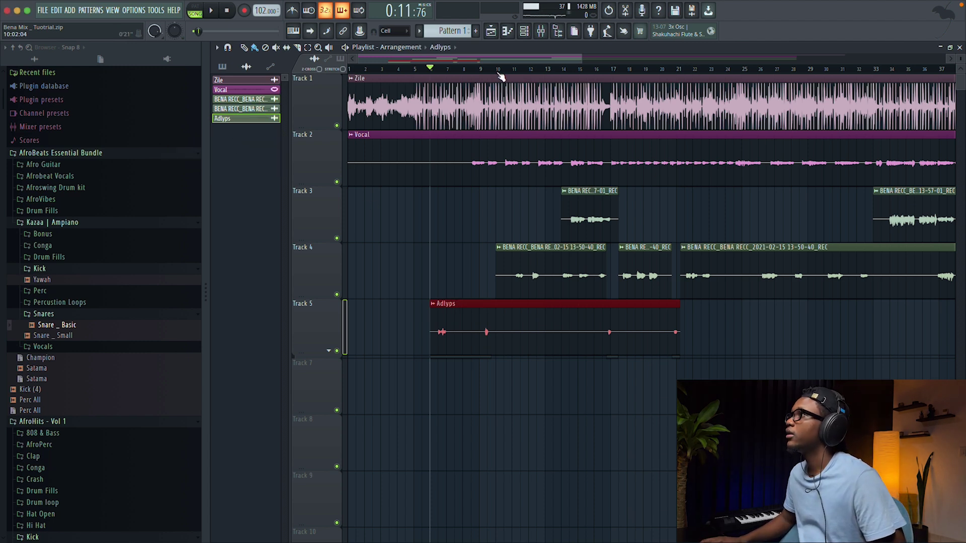
# Play the vocals from about bar 10, deselect the clip, then stop.
pyautogui.moveTo(501, 71)
pyautogui.mouseDown()
pyautogui.moveTo(486, 69)
pyautogui.moveTo(504, 70)
pyautogui.mouseUp()
pyautogui.press('space')
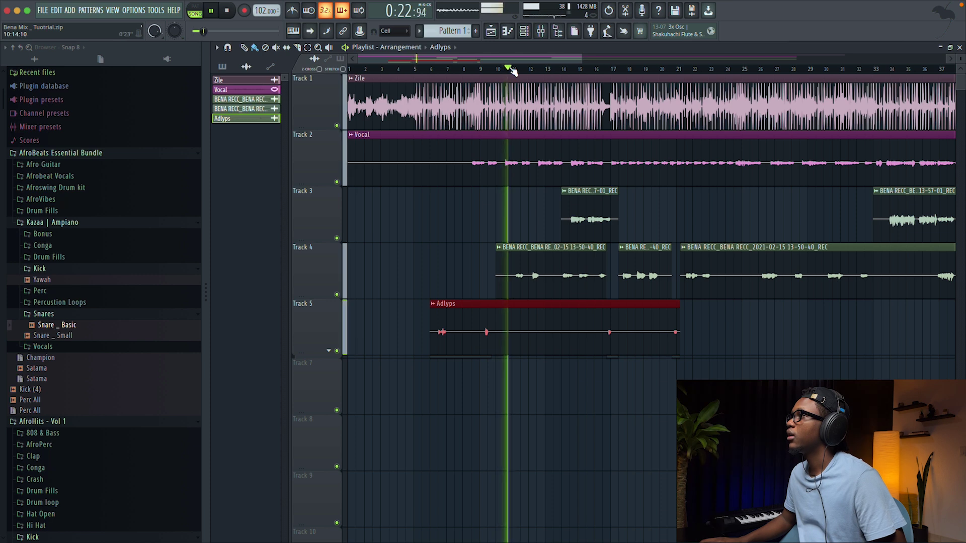
pyautogui.click(536, 257)
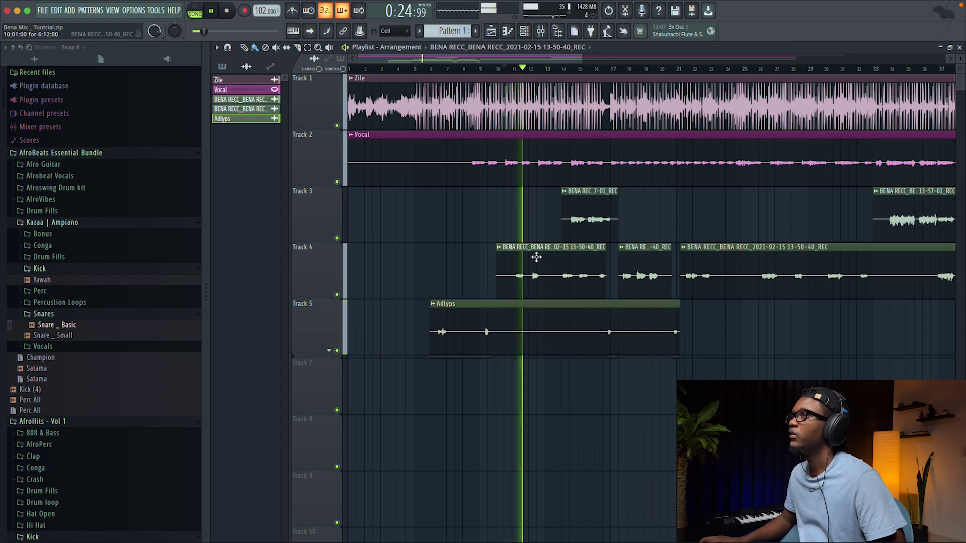
pyautogui.press('space')
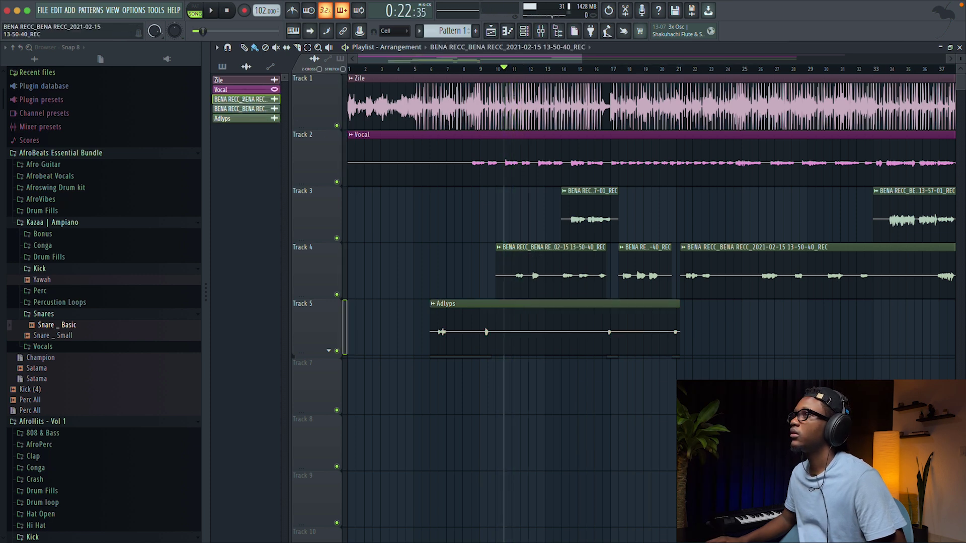
# Rename both BENA RECC recording channels to 'Harm V'.
pyautogui.rightClick(243, 99)
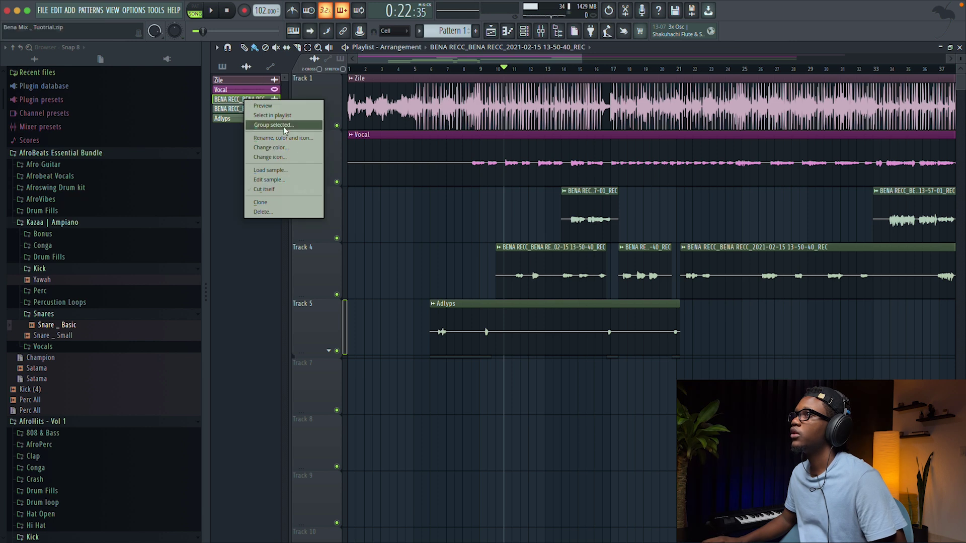
pyautogui.click(268, 140)
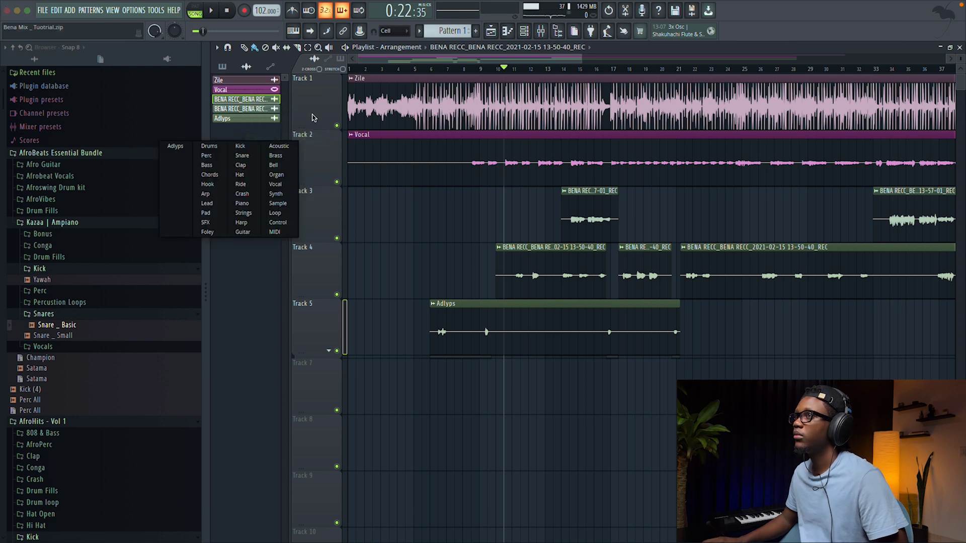
pyautogui.click(214, 126)
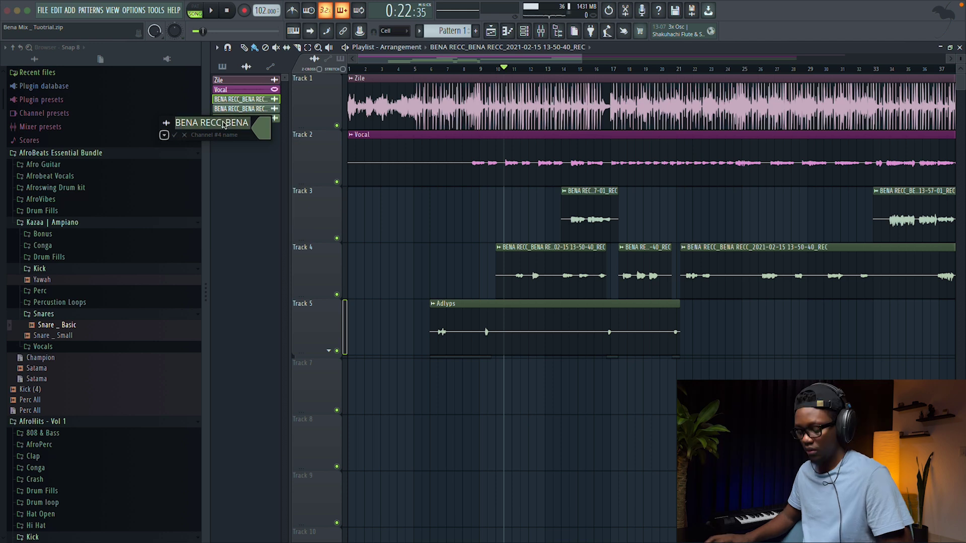
pyautogui.write('Harm V')
pyautogui.press('Return')
# Check the renamed channels in the channel list, then show the Mixer and play.
pyautogui.press('F6')
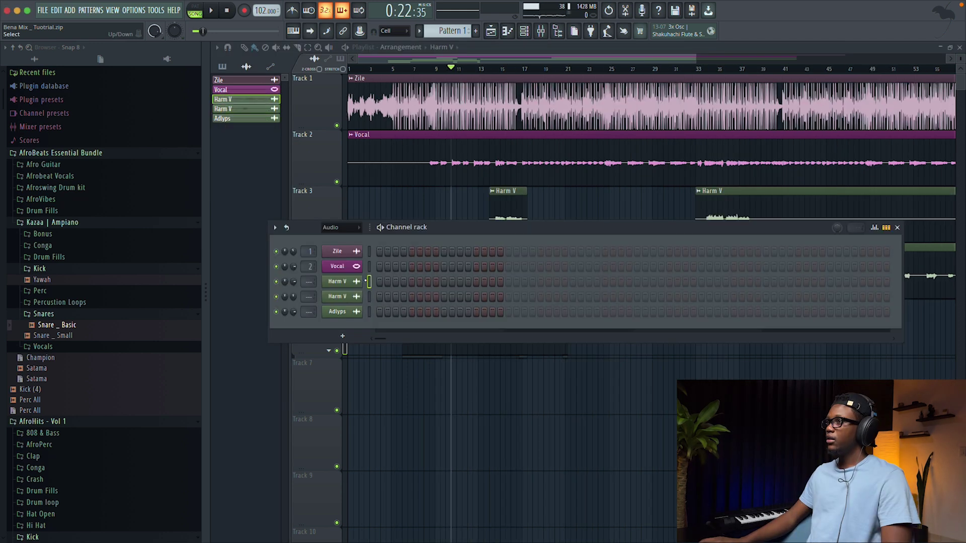
pyautogui.scroll(-1, 403, 170)
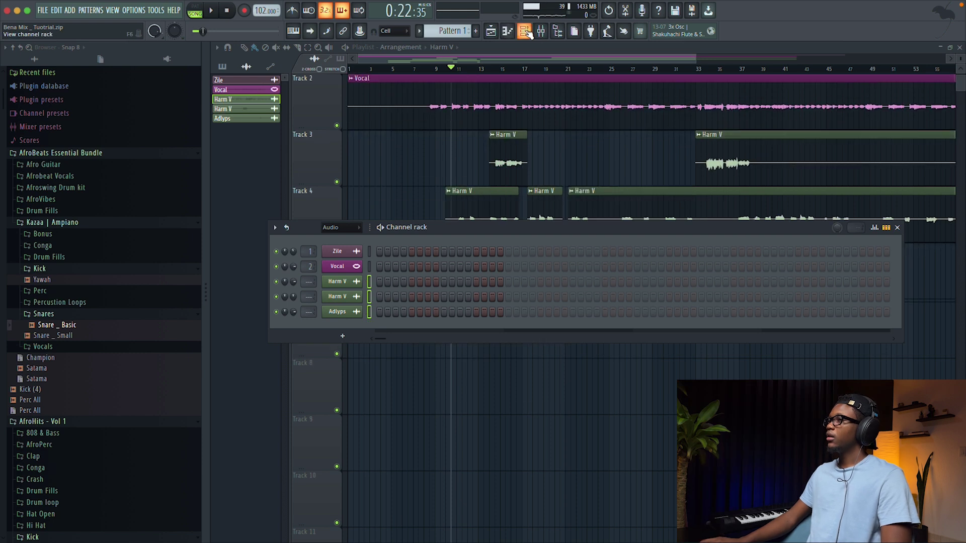
pyautogui.press('F6')
pyautogui.press('F9')
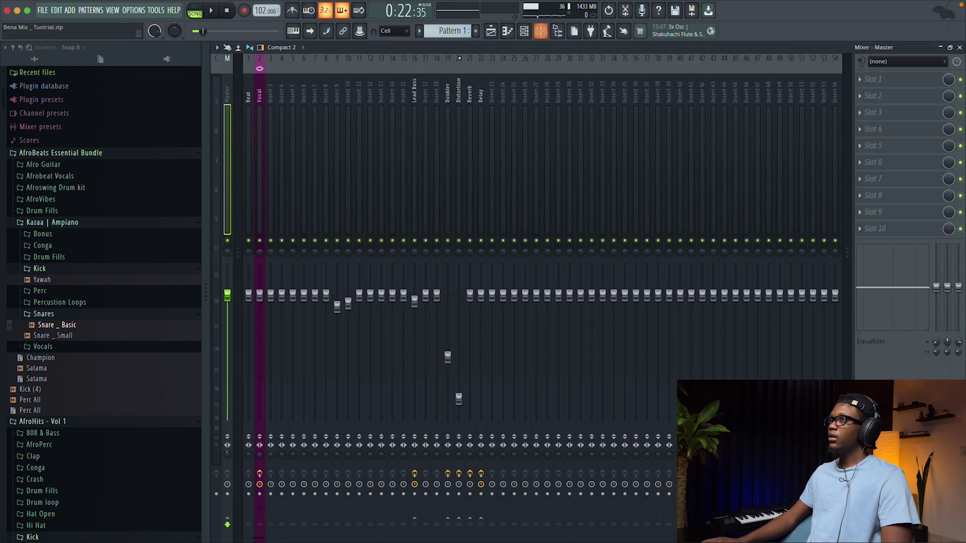
pyautogui.press('space')
# Route the Harm V and Adlyps channels to inserts starting at 3, selecting inserts 3–5.
pyautogui.click(274, 57)
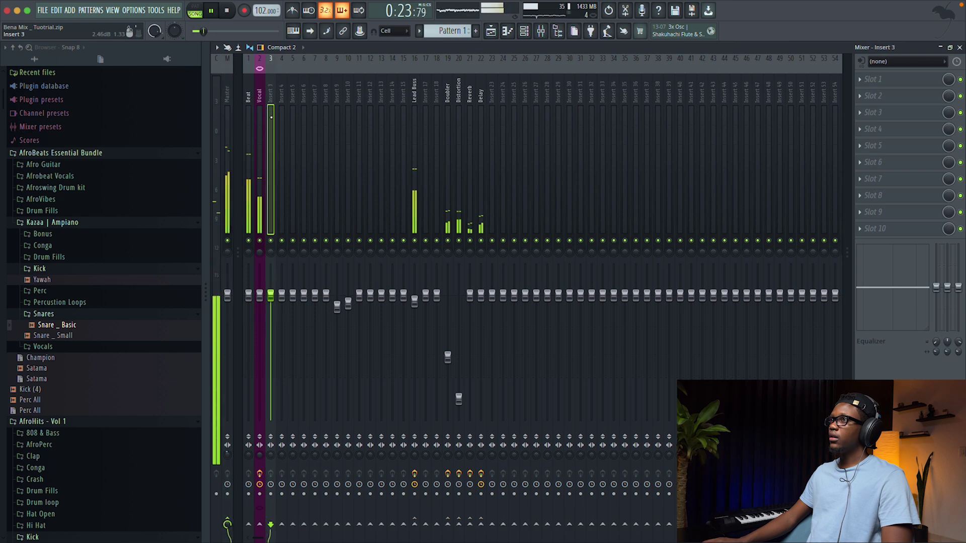
pyautogui.rightClick(274, 57)
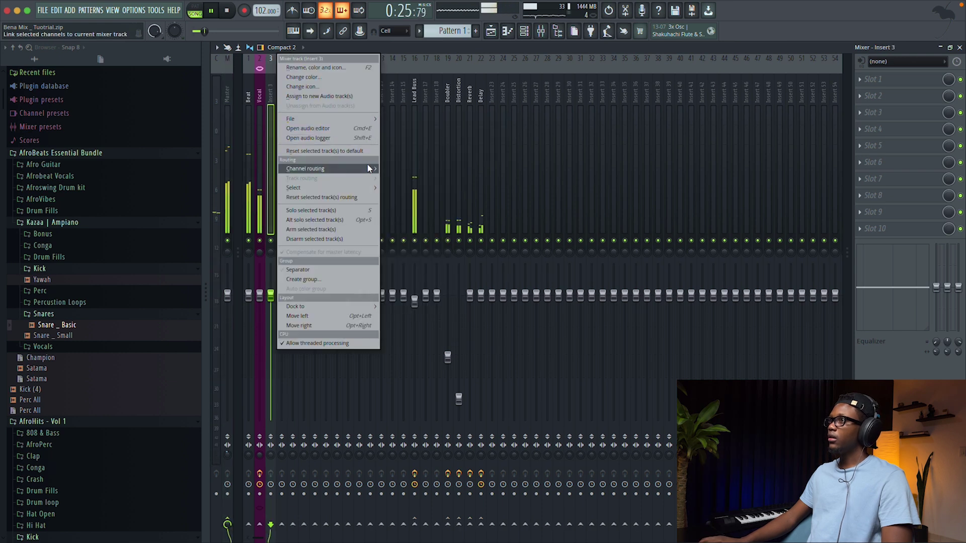
pyautogui.moveTo(372, 169)
pyautogui.click(424, 178)
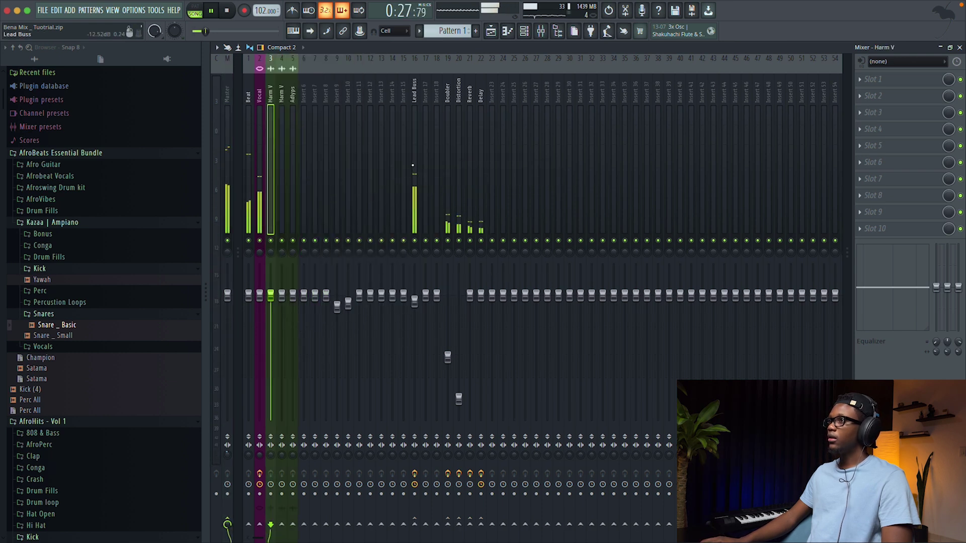
pyautogui.press('space')
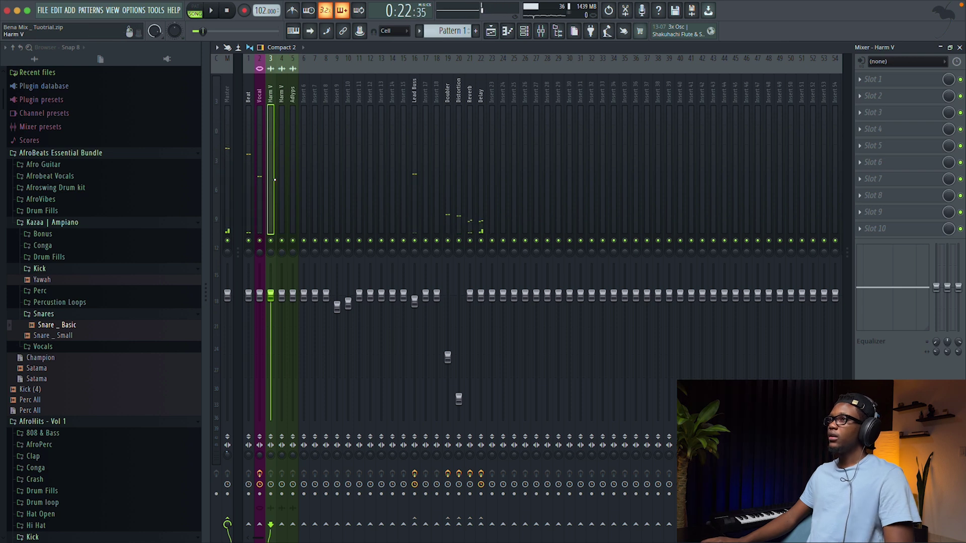
pyautogui.moveTo(270, 177); pyautogui.dragTo(297, 183)
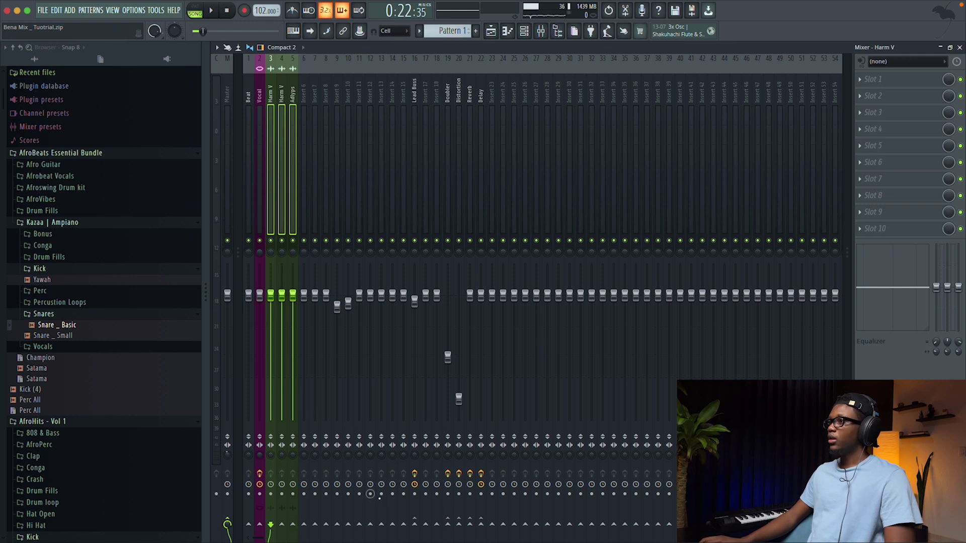
# Route the selected Harm V and Adlyps inserts only to insert 17.
pyautogui.rightClick(426, 525)
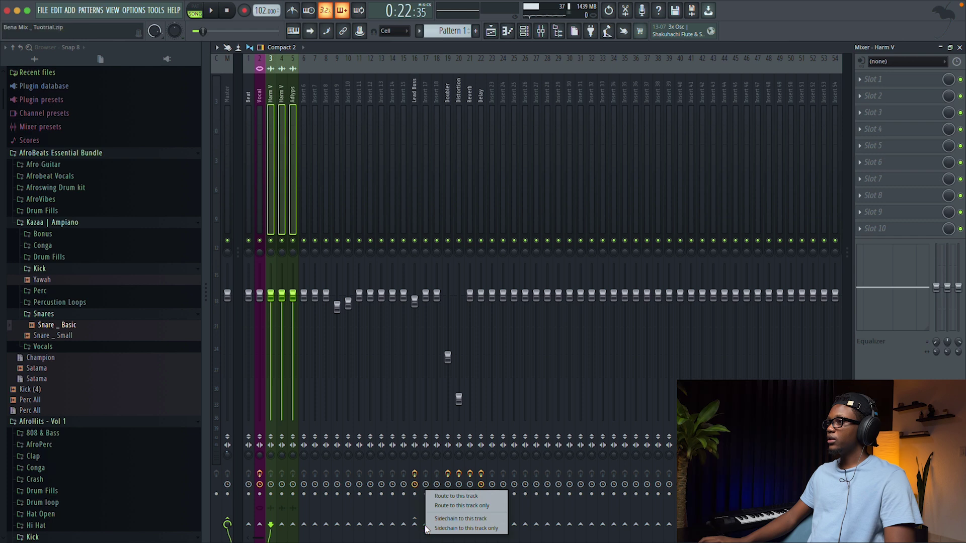
pyautogui.click(472, 506)
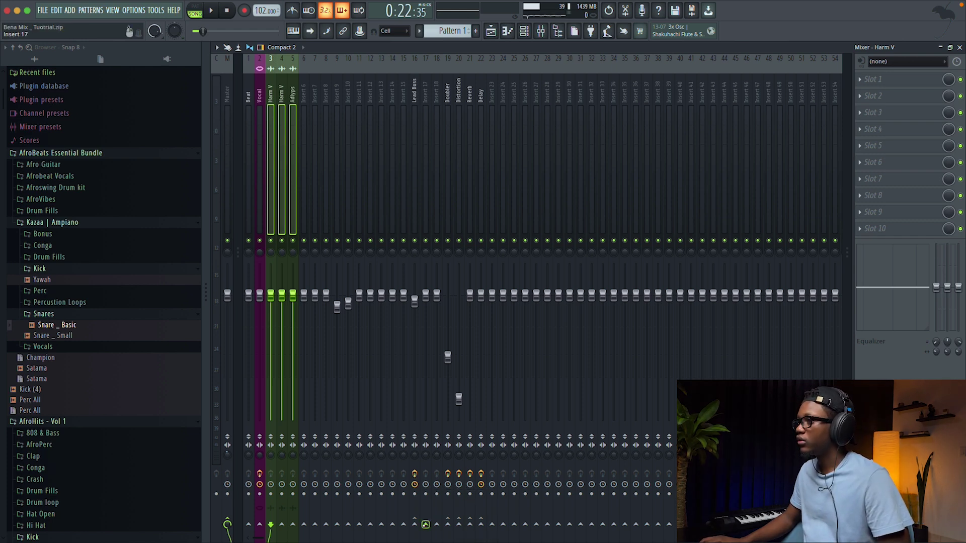
pyautogui.rightClick(426, 525)
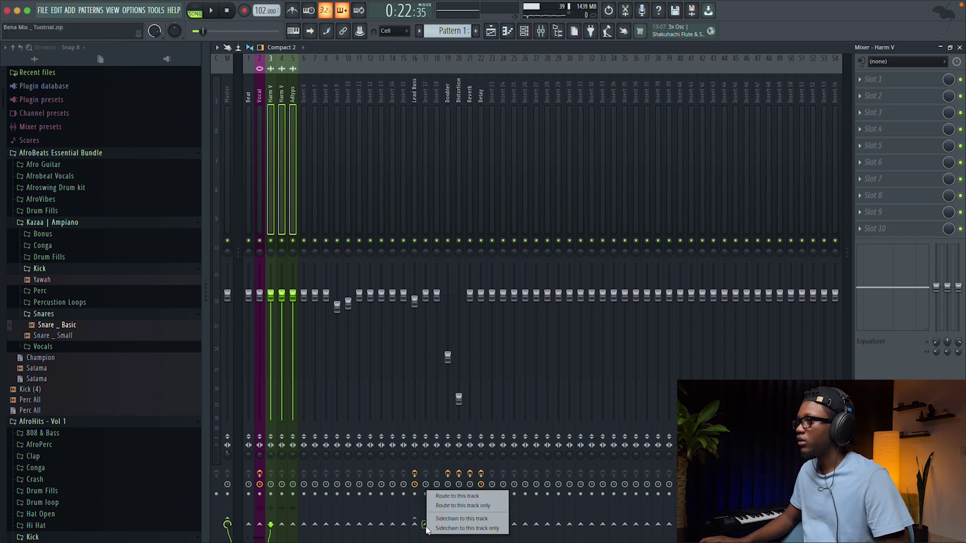
pyautogui.click(475, 506)
pyautogui.press('space')
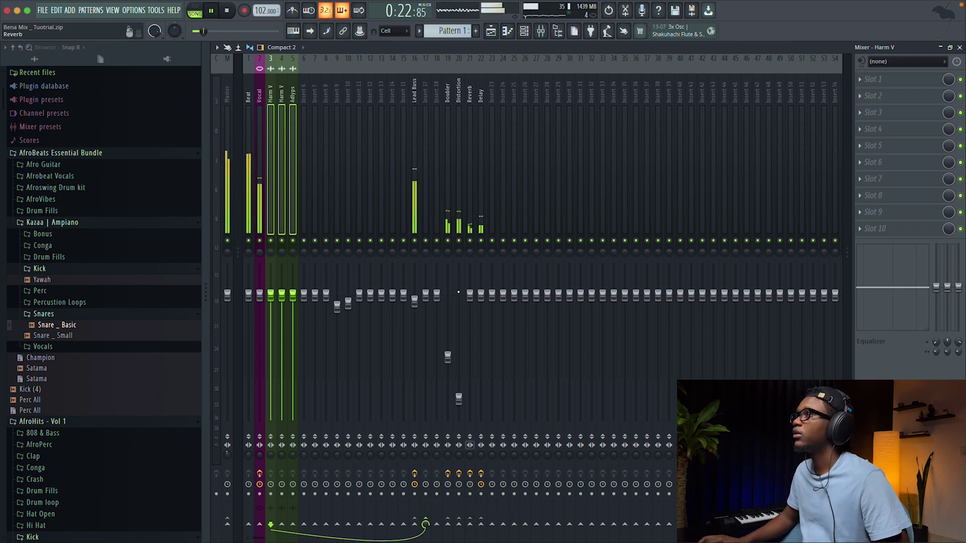
# Name insert 17 'Back Vox', then select Lead Buss and Back Vox.
pyautogui.click(426, 183)
pyautogui.press('space')
pyautogui.press('F2')
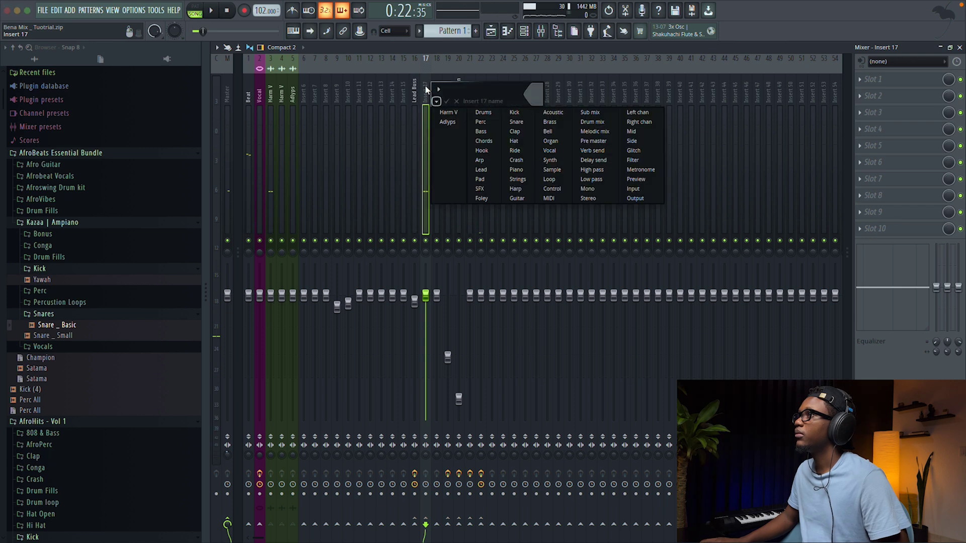
pyautogui.click(463, 91)
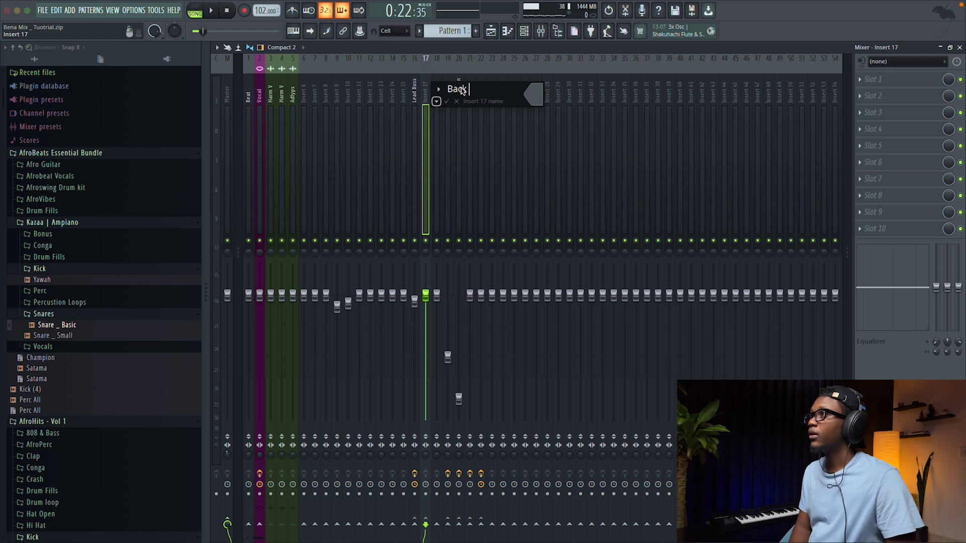
pyautogui.write('Back Vox')
pyautogui.press('Return')
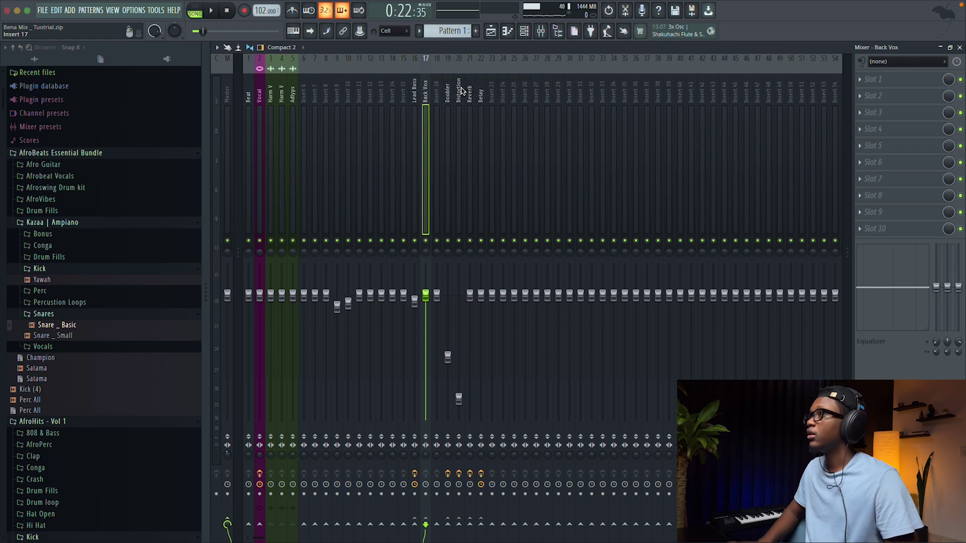
pyautogui.press('space')
pyautogui.press('space')
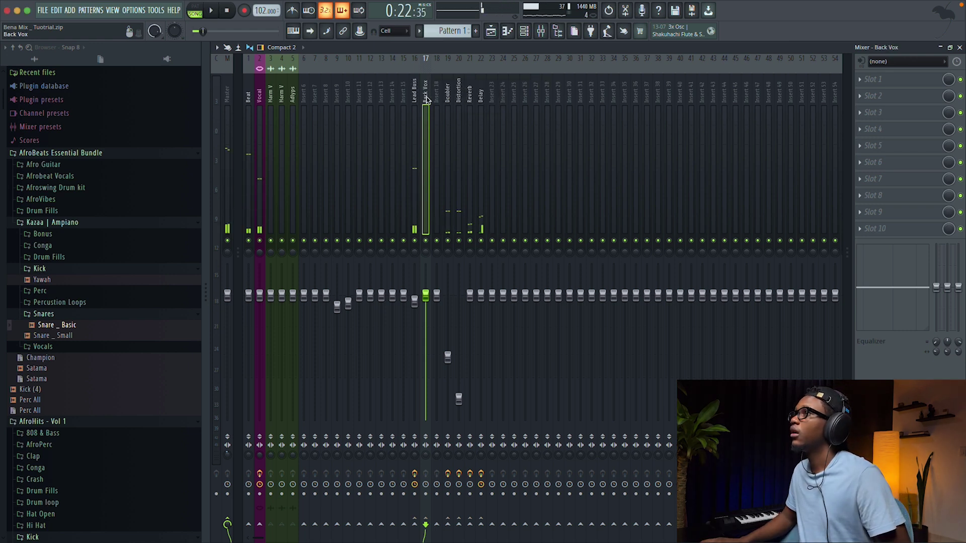
pyautogui.click(416, 100)
pyautogui.click(425, 102)
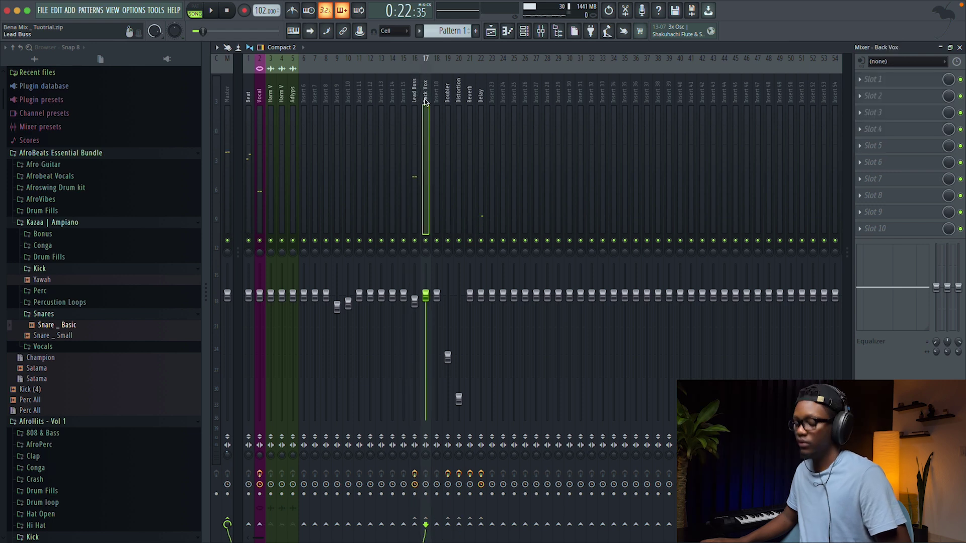
# Colour the Lead Buss and Back Vox inserts Medium Red Violet.
pyautogui.keyDown('shift'); pyautogui.click(416, 101); pyautogui.keyUp('shift')
pyautogui.rightClick(417, 100)
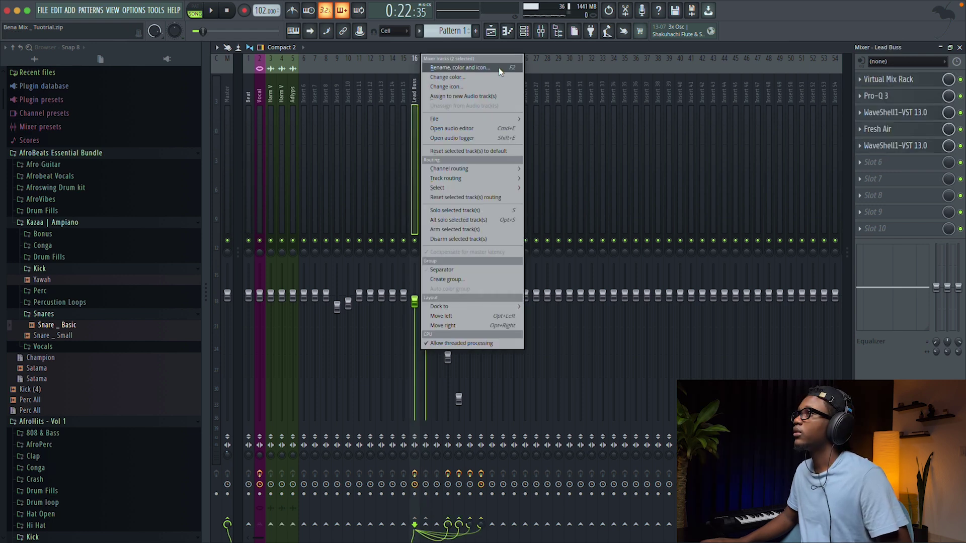
pyautogui.click(447, 77)
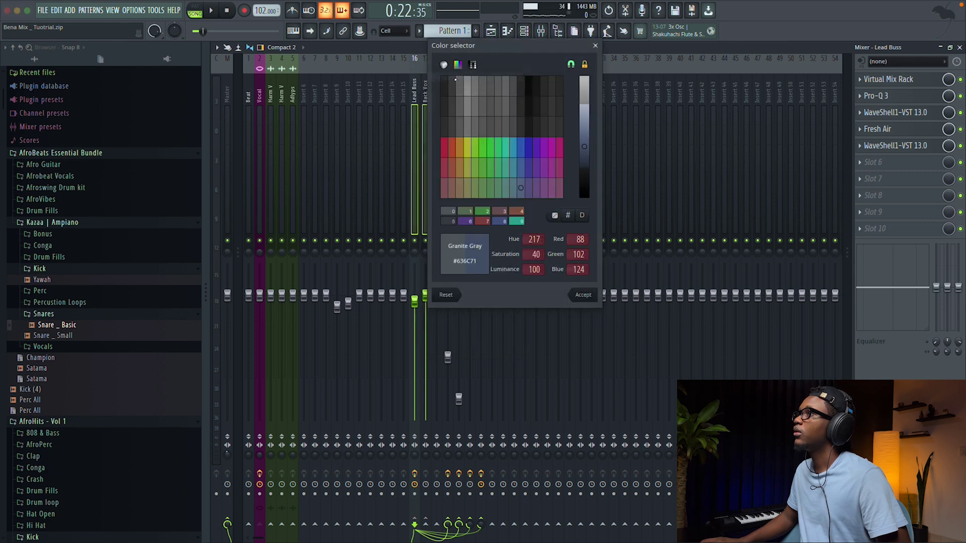
pyautogui.click(559, 149)
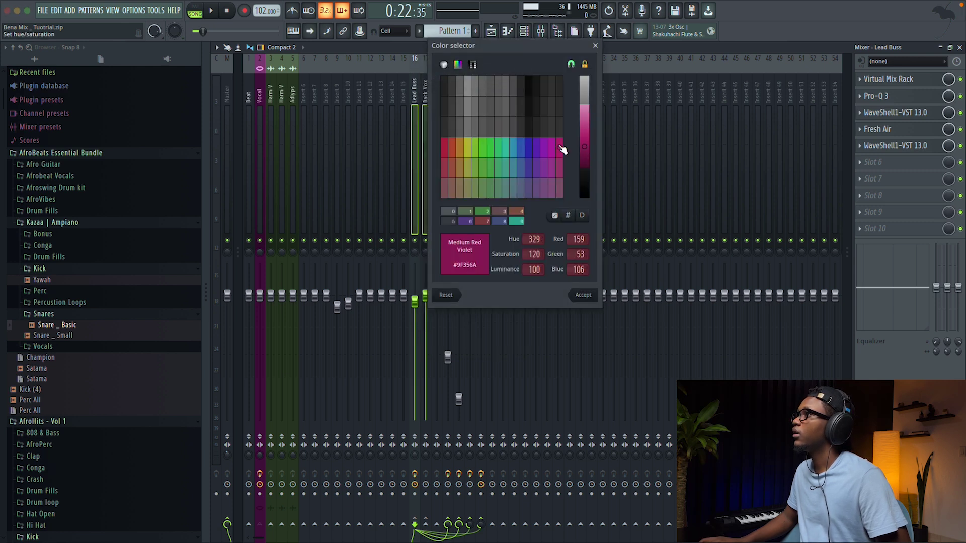
pyautogui.click(586, 294)
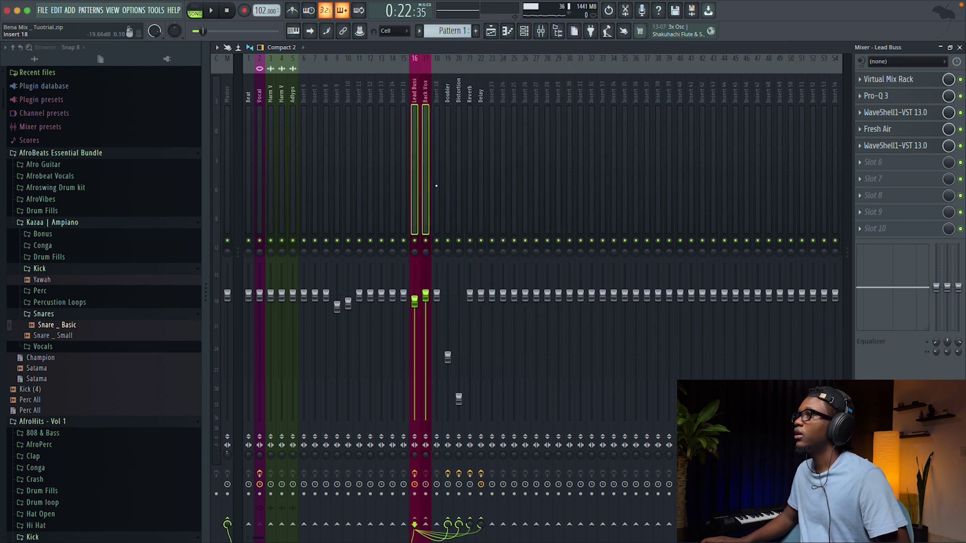
# Route Lead Buss and Back Vox only into insert 18, then select insert 18.
pyautogui.scroll(2, 425, 296)
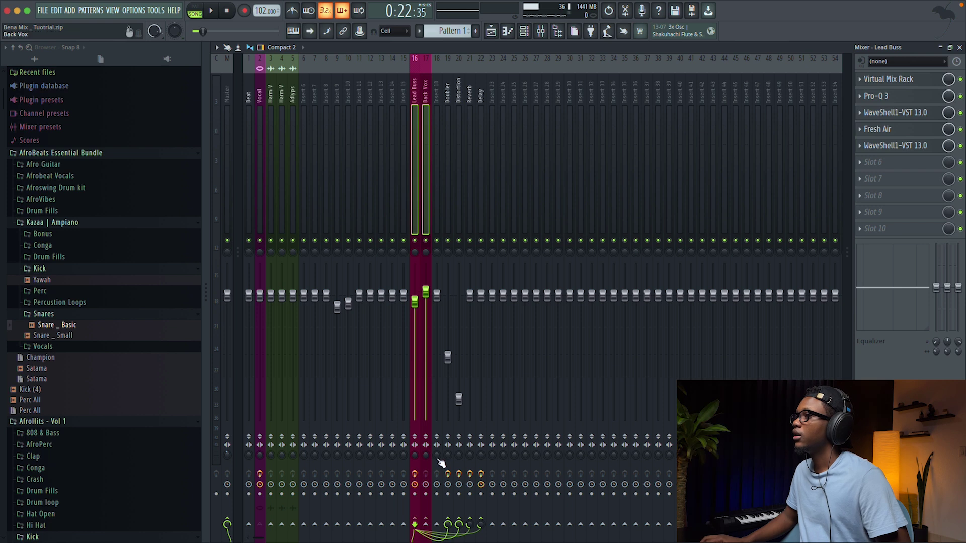
pyautogui.rightClick(437, 524)
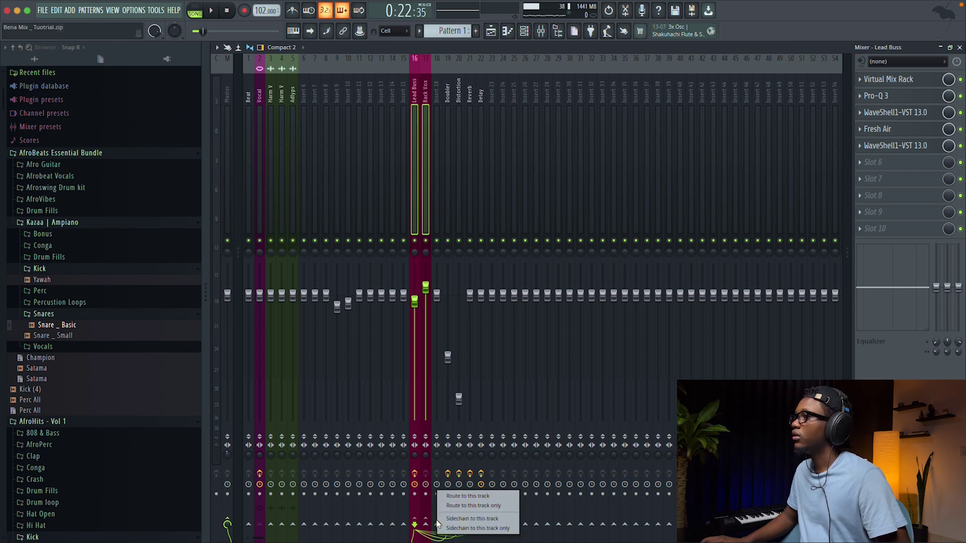
pyautogui.click(493, 505)
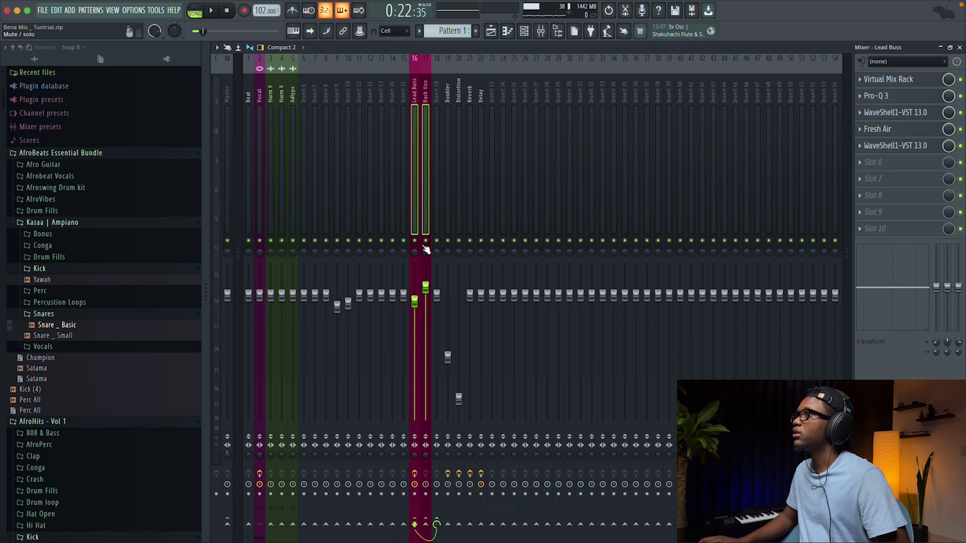
pyautogui.click(434, 95)
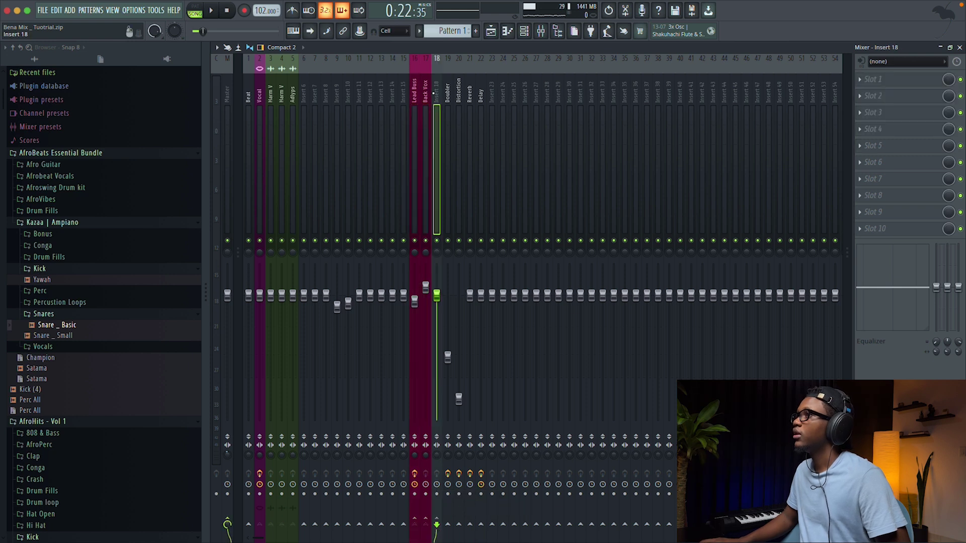
# Name insert 18 'Vox Master Buss' and briefly play the vocal bus.
pyautogui.doubleClick(437, 100)
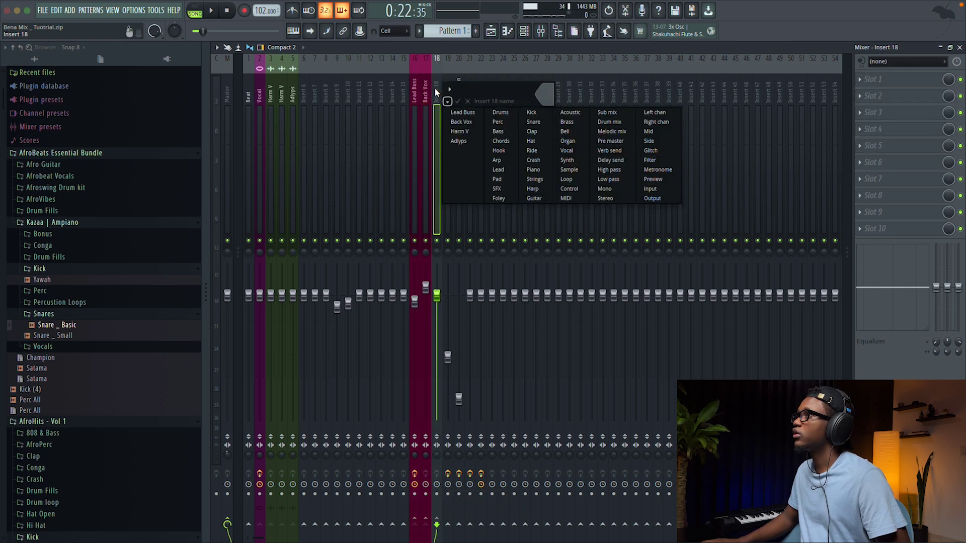
pyautogui.click(467, 93)
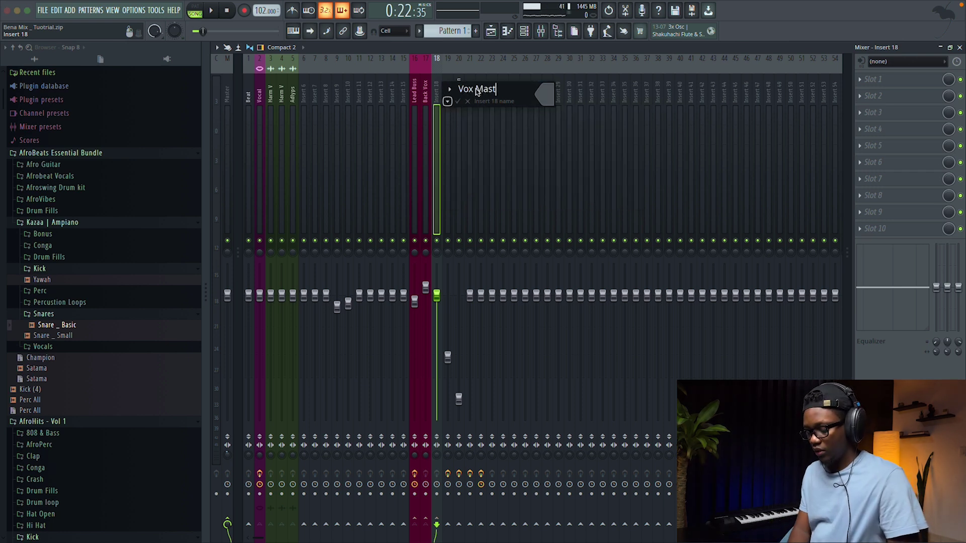
pyautogui.write('Vox Master Buss')
pyautogui.press('Return')
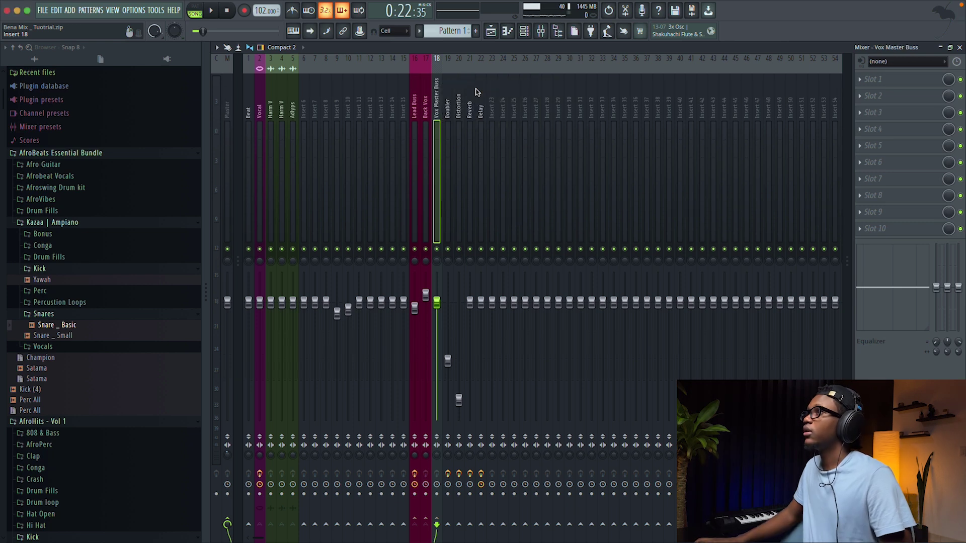
pyautogui.press('space')
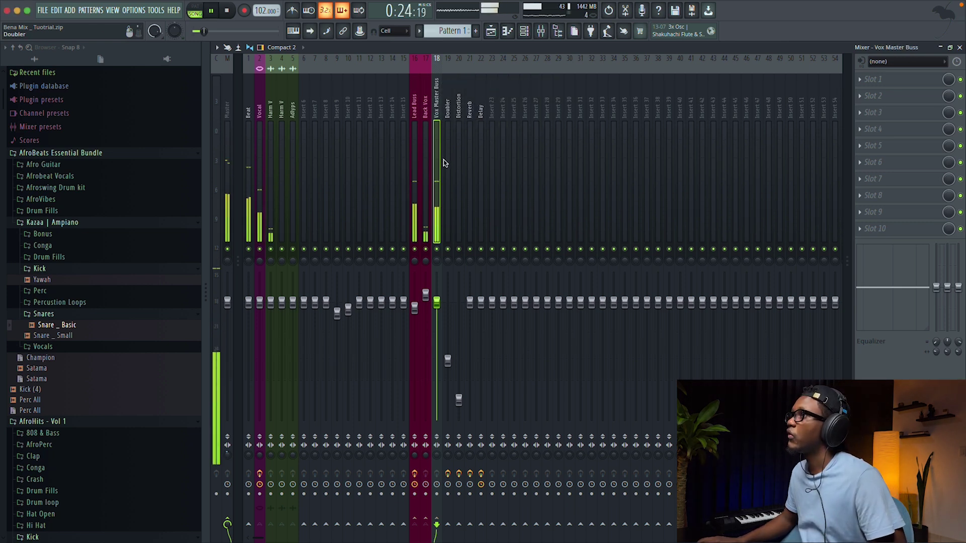
pyautogui.press('space')
# Colour the Doubler, Distortion, Reverb and Delay inserts dark slate blue.
pyautogui.click(448, 106)
pyautogui.moveTo(449, 106); pyautogui.dragTo(479, 110)
pyautogui.rightClick(461, 110)
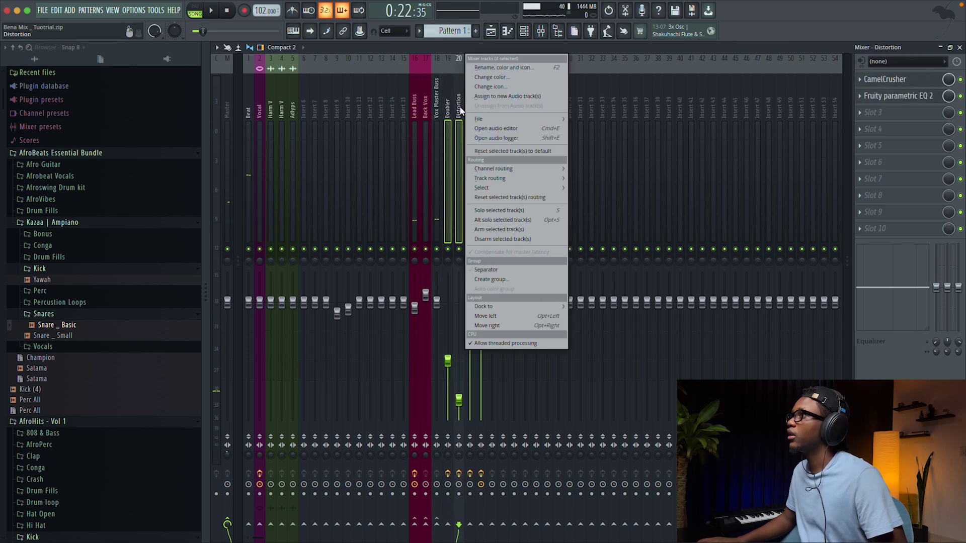
pyautogui.click(490, 77)
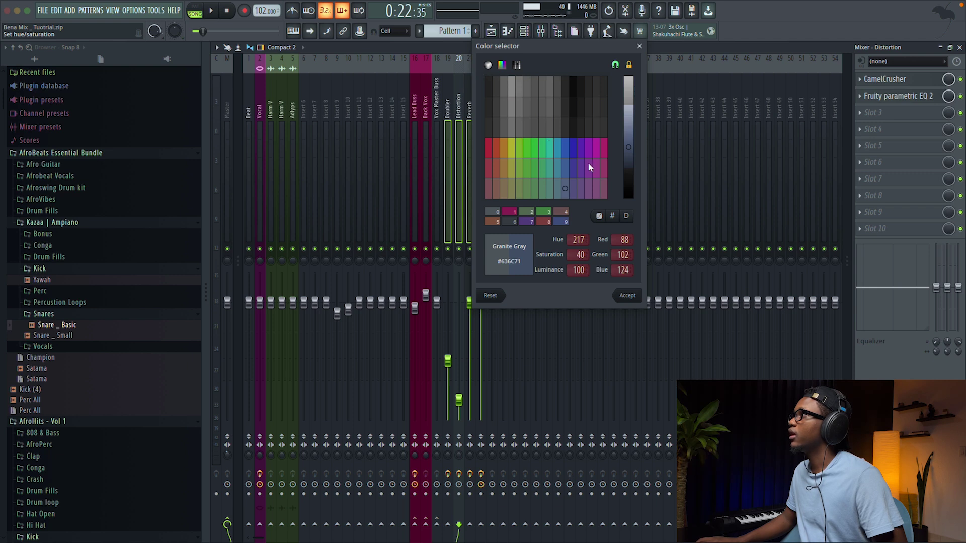
pyautogui.click(581, 168)
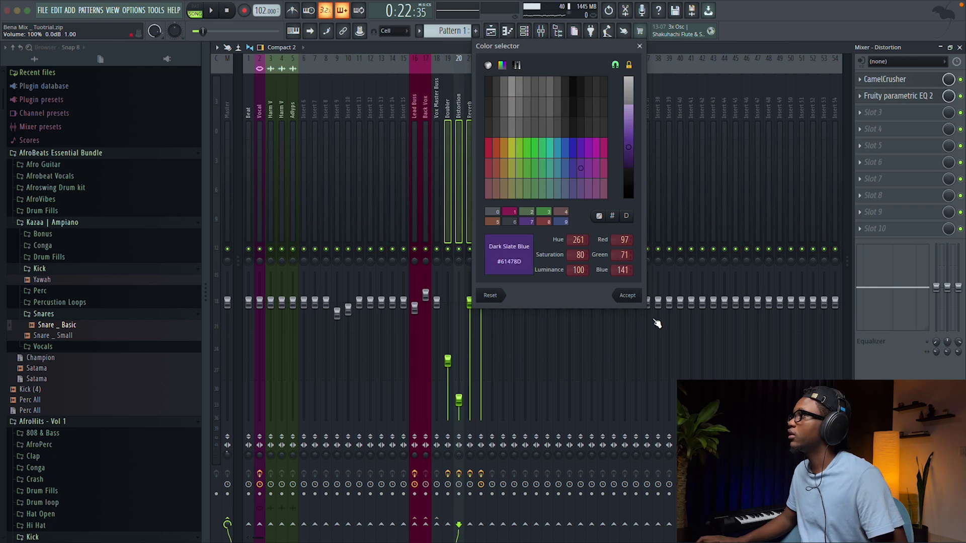
pyautogui.click(629, 297)
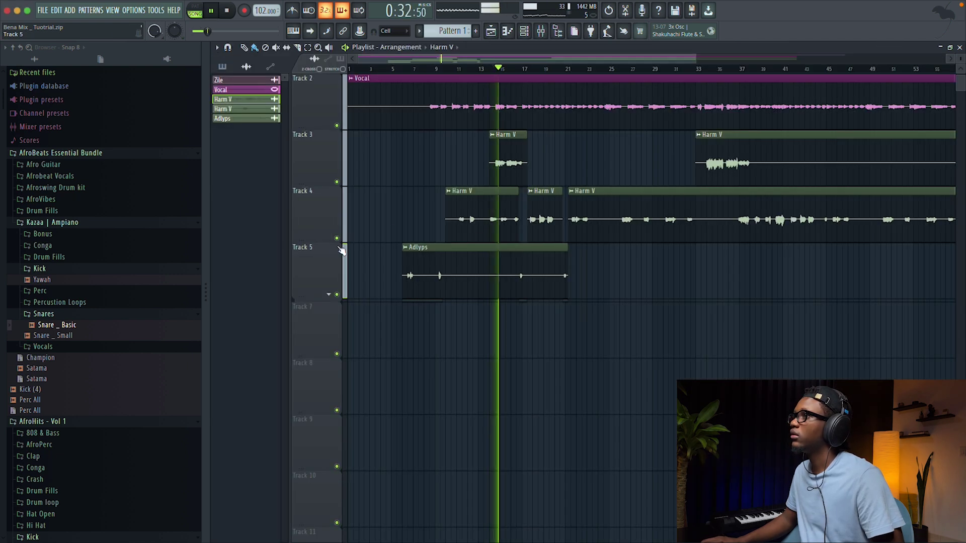
# Compare the mix with Track 4 muted, then unmute it and play from bar 18.
pyautogui.click(337, 238)
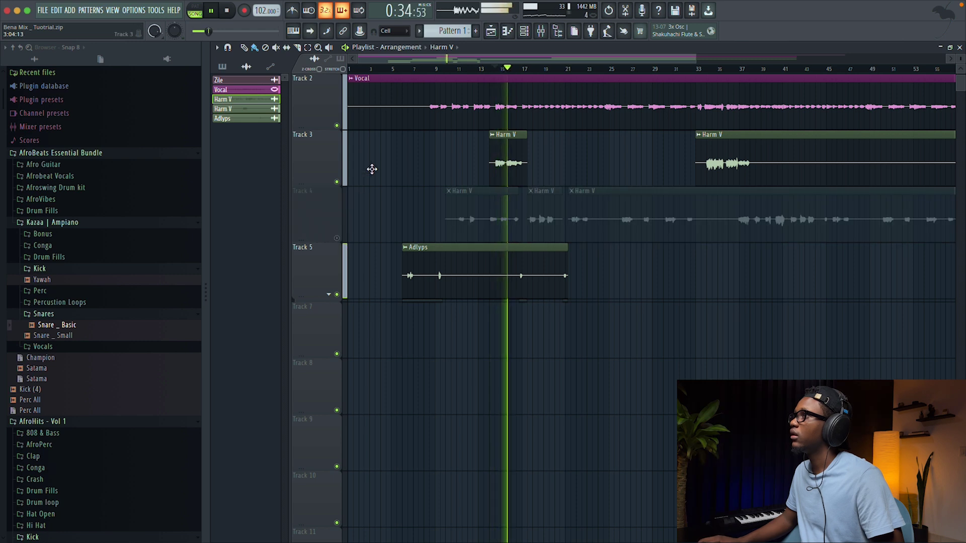
pyautogui.click(541, 32)
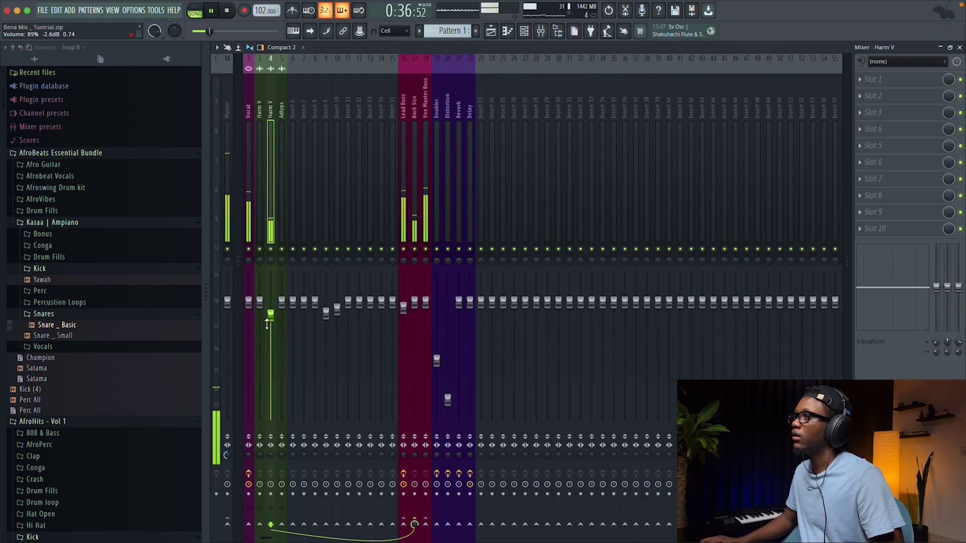
pyautogui.scroll(2, 270, 311)
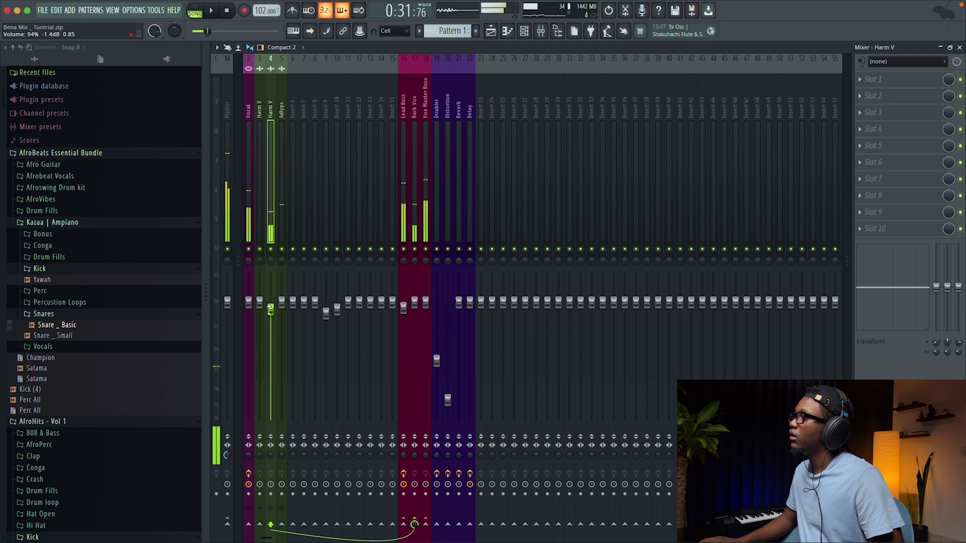
pyautogui.scroll(1, 270, 309)
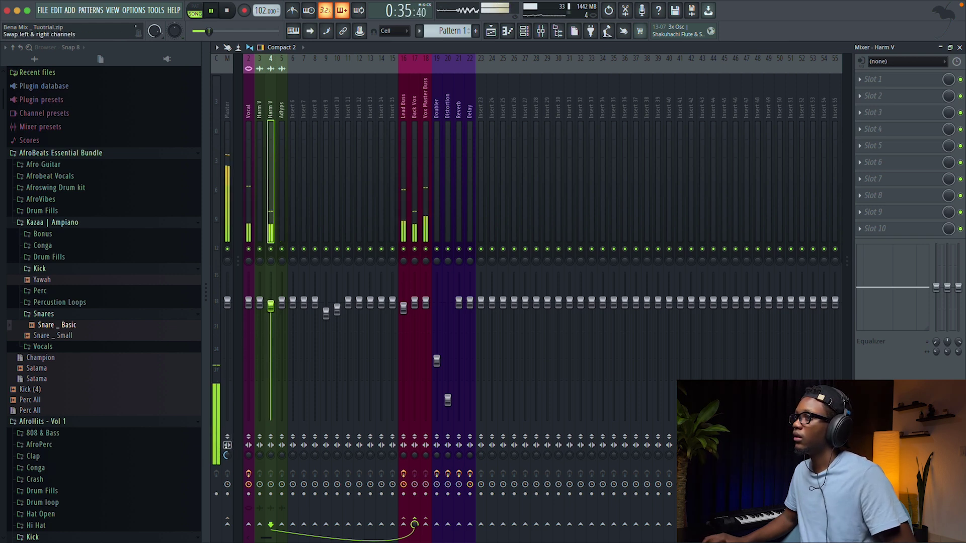
pyautogui.click(228, 455)
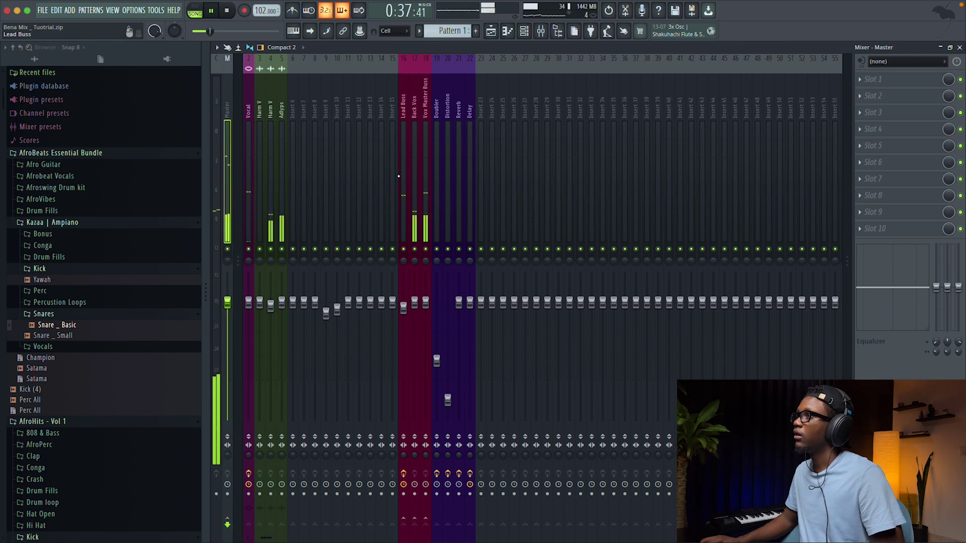
pyautogui.click(524, 31)
pyautogui.press('space')
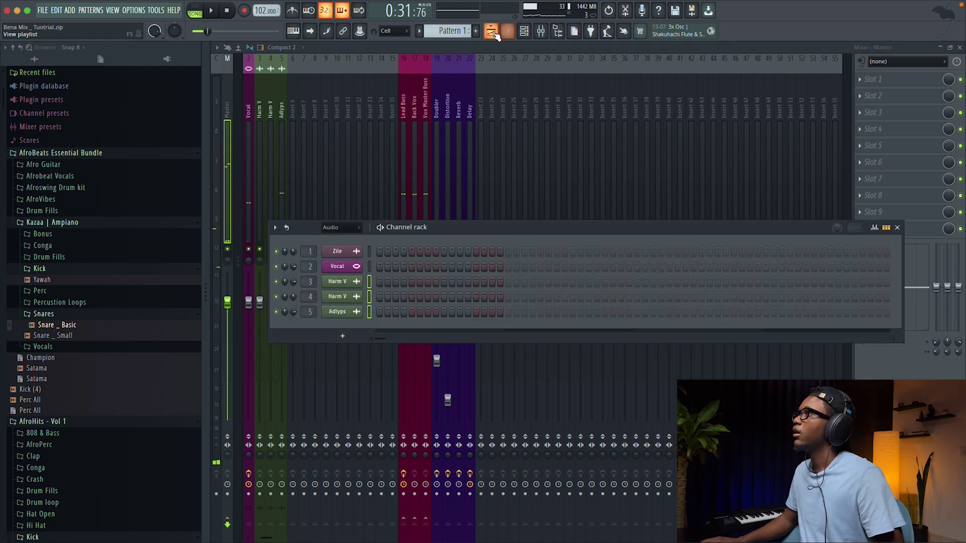
pyautogui.click(490, 31)
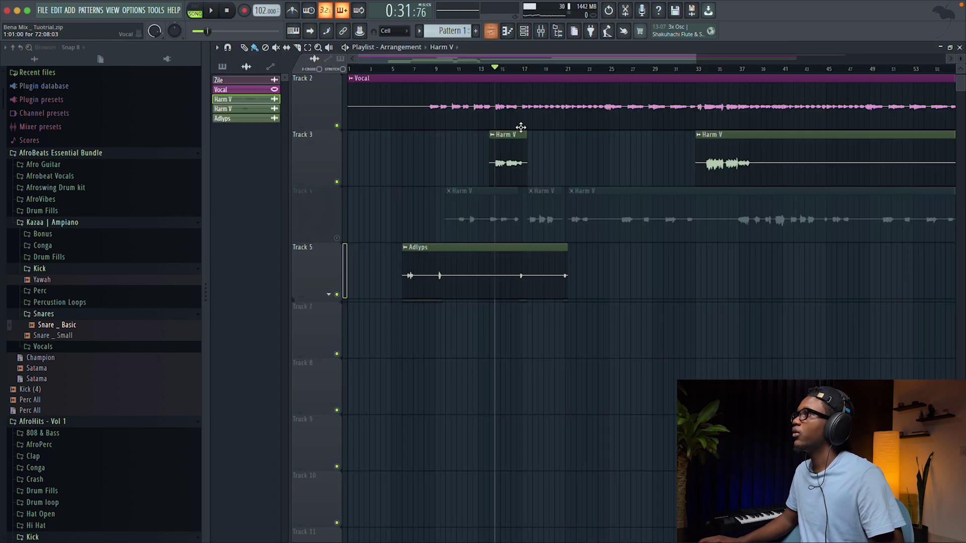
pyautogui.click(337, 240)
pyautogui.click(528, 71)
pyautogui.press('space')
# Lower the Harm V fader on insert 6 to about -2.2 dB.
pyautogui.click(541, 31)
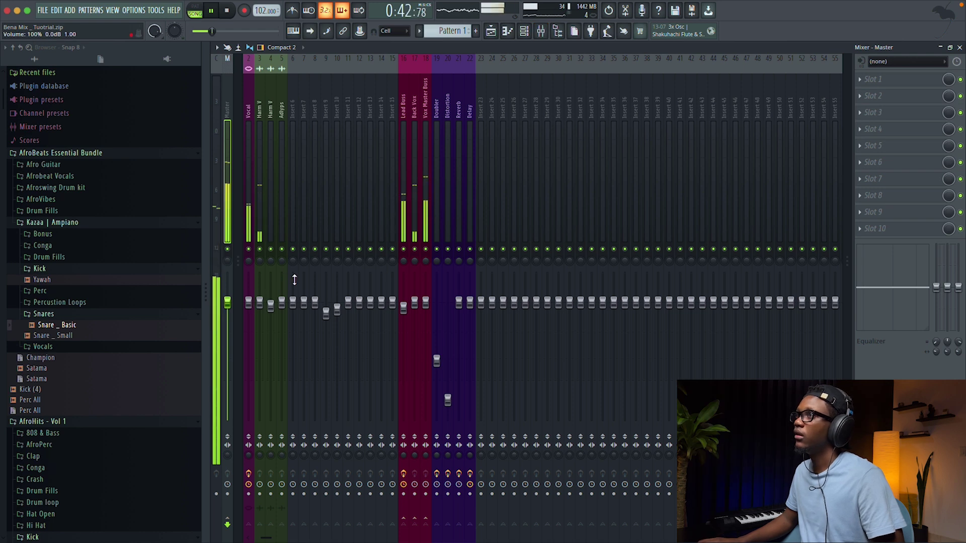
pyautogui.click(293, 325)
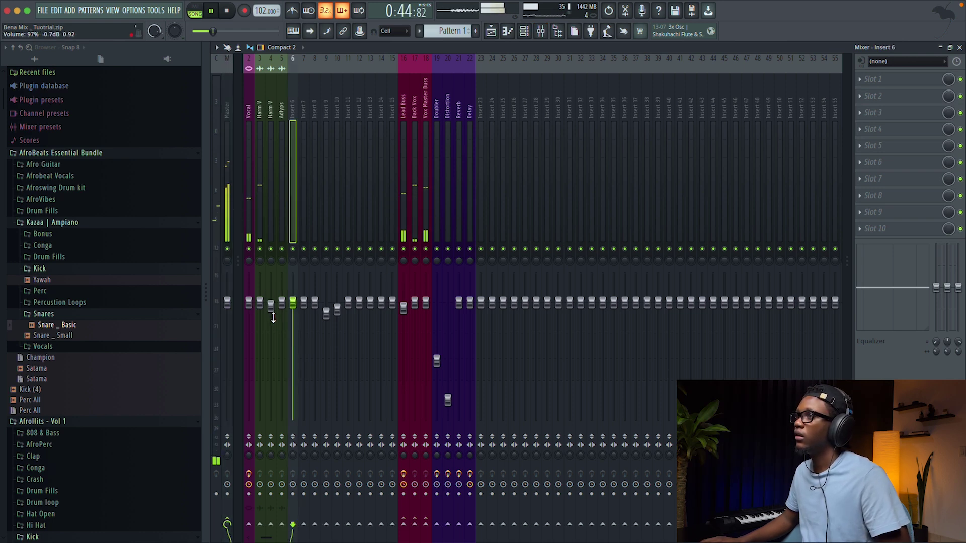
pyautogui.moveTo(260, 302)
pyautogui.mouseDown()
pyautogui.moveTo(259, 320)
pyautogui.moveTo(259, 312)
pyautogui.mouseUp()
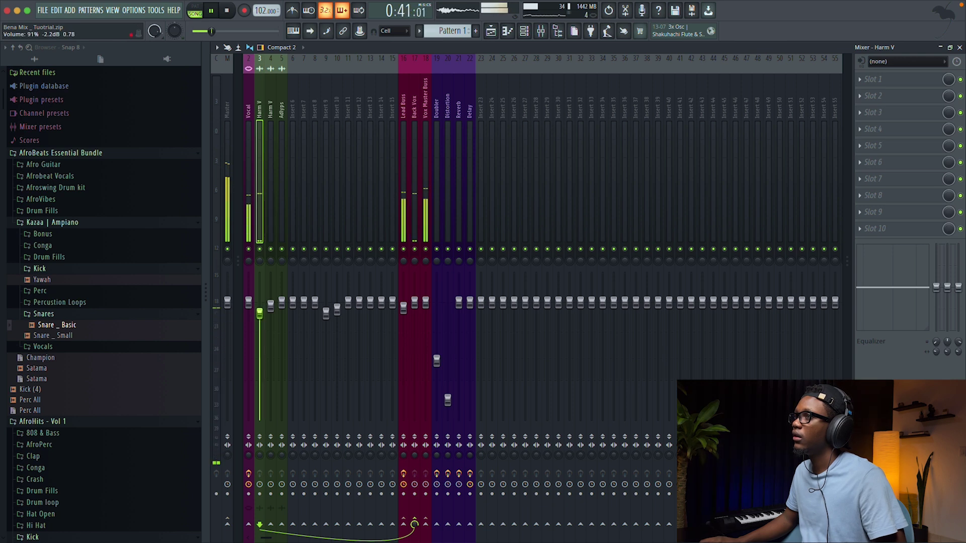
pyautogui.moveTo(259, 312); pyautogui.dragTo(259, 313)
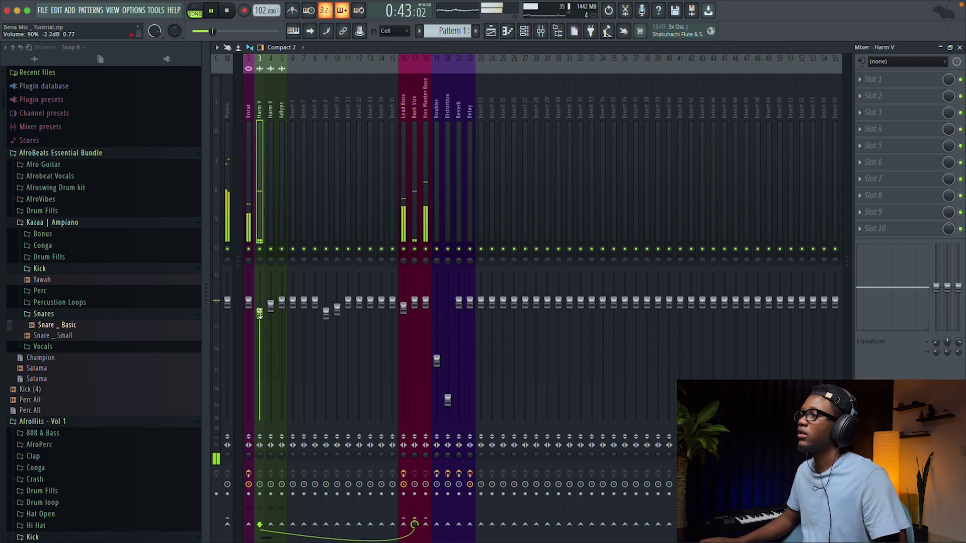
pyautogui.press('space')
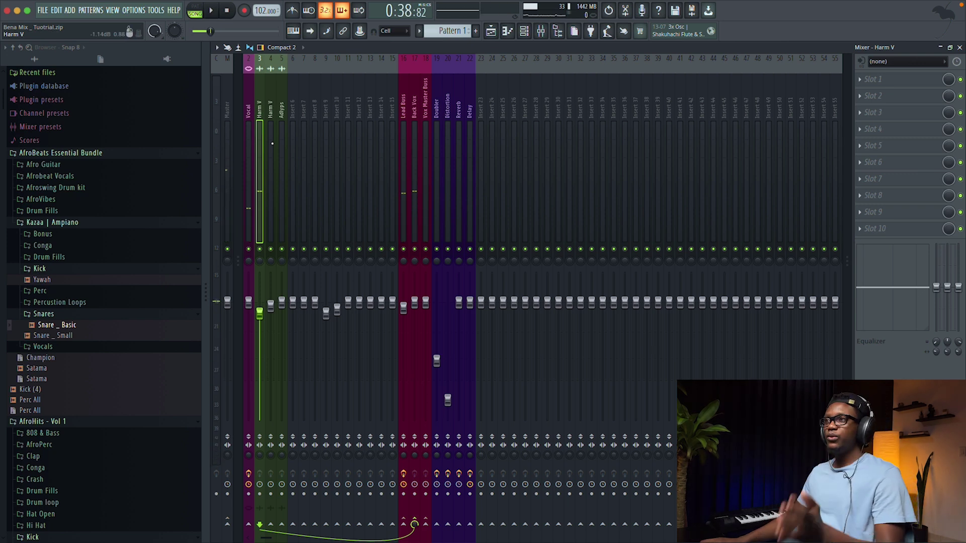
pyautogui.hscroll(-1, 273, 144)
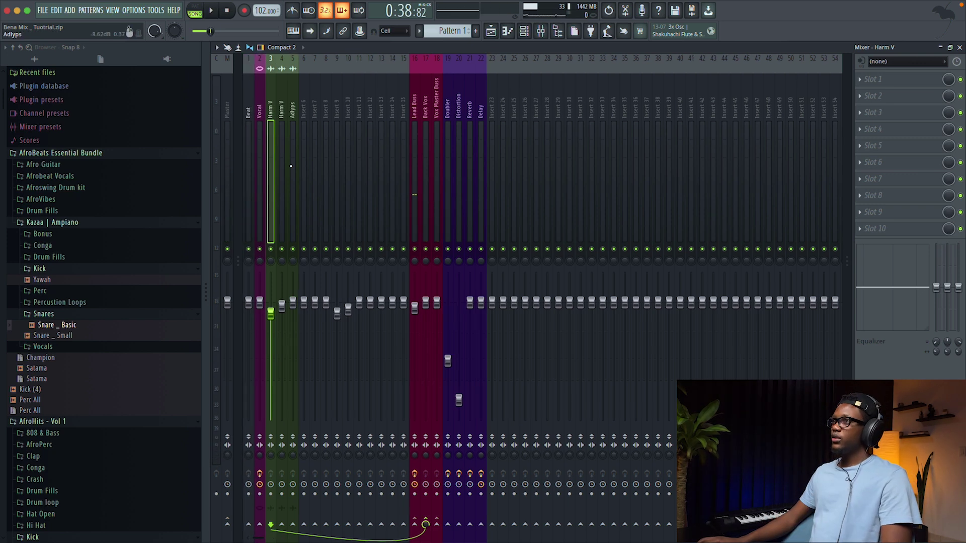
pyautogui.click(412, 105)
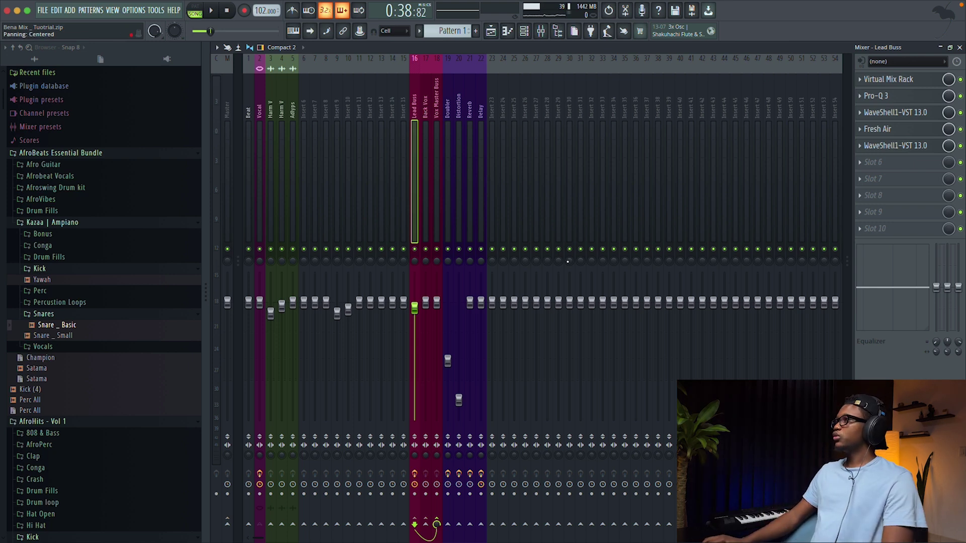
# Save the Lead Buss mixer track state as a preset.
pyautogui.rightClick(416, 99)
pyautogui.moveTo(473, 119)
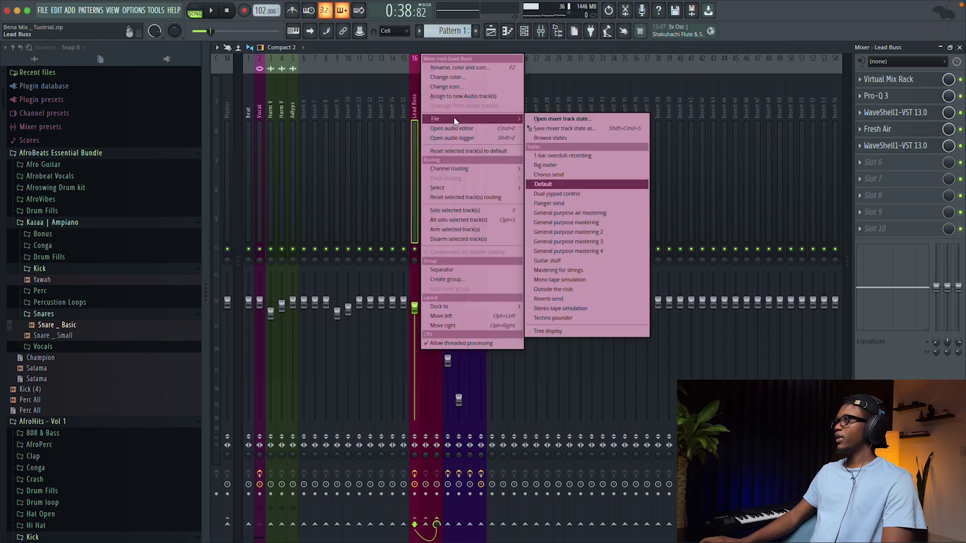
pyautogui.click(575, 129)
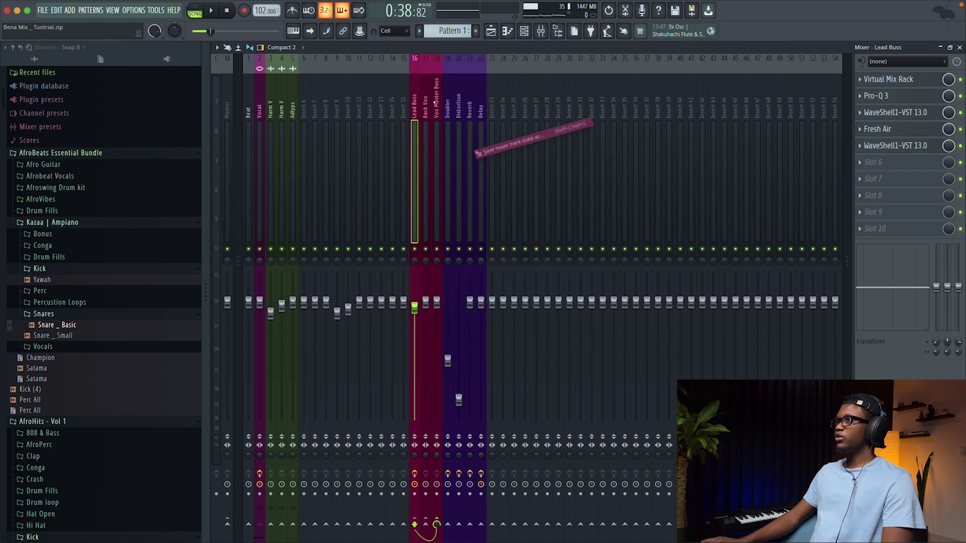
# Select Back Vox, check its Virtual Mix Rack, then bring up its Pro-Q 3 equaliser.
pyautogui.click(428, 103)
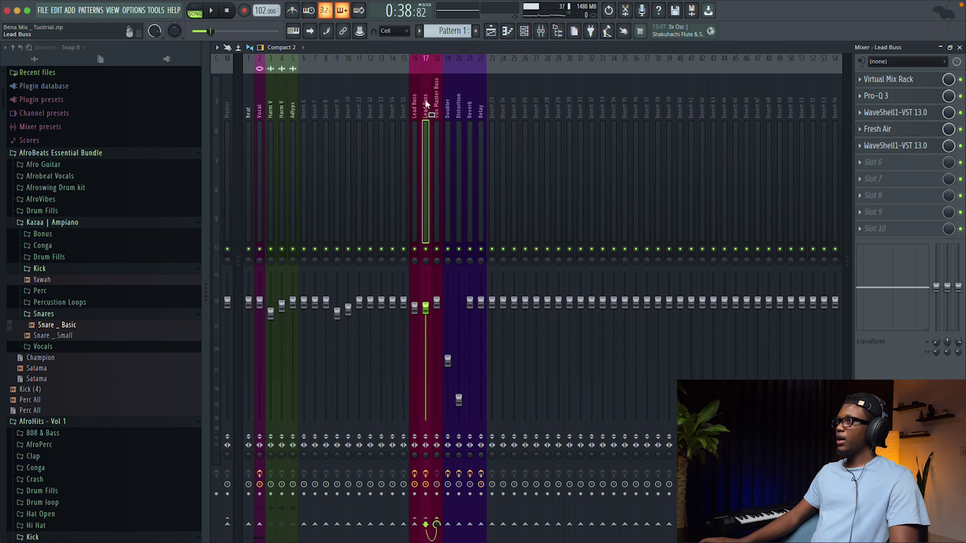
pyautogui.click(451, 120)
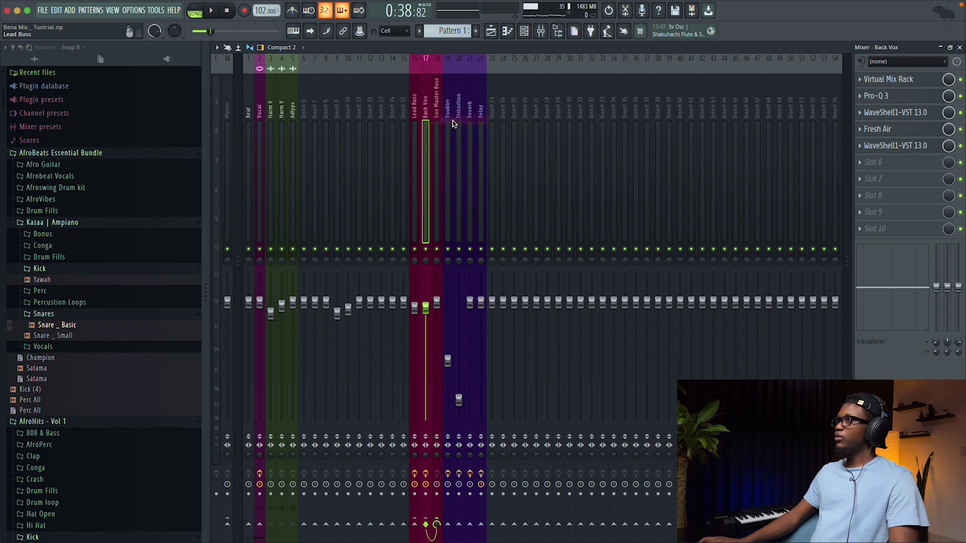
pyautogui.click(887, 80)
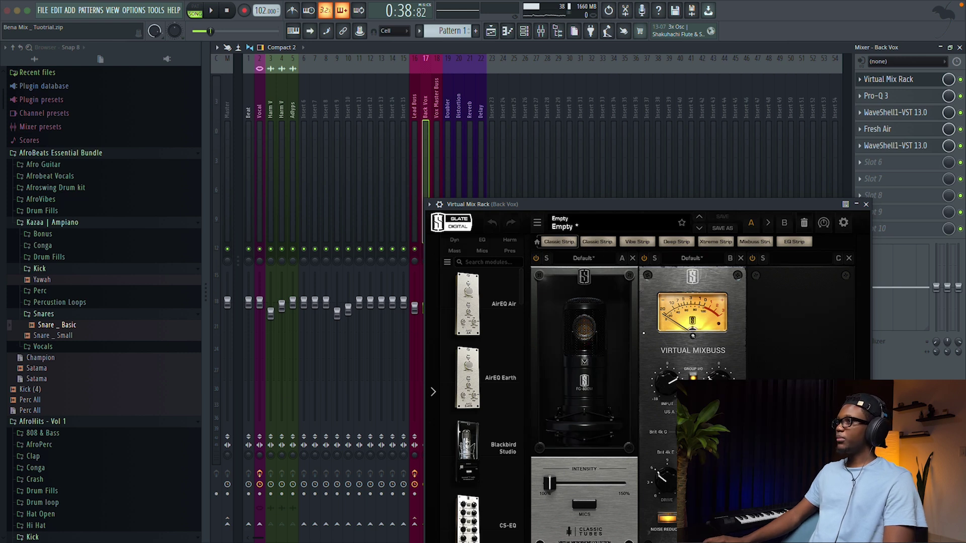
pyautogui.click(865, 204)
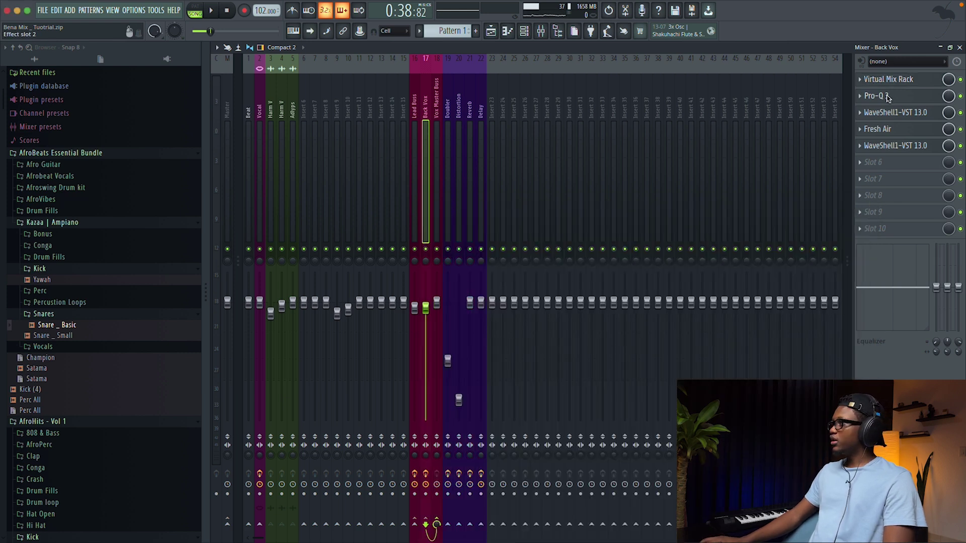
pyautogui.click(886, 96)
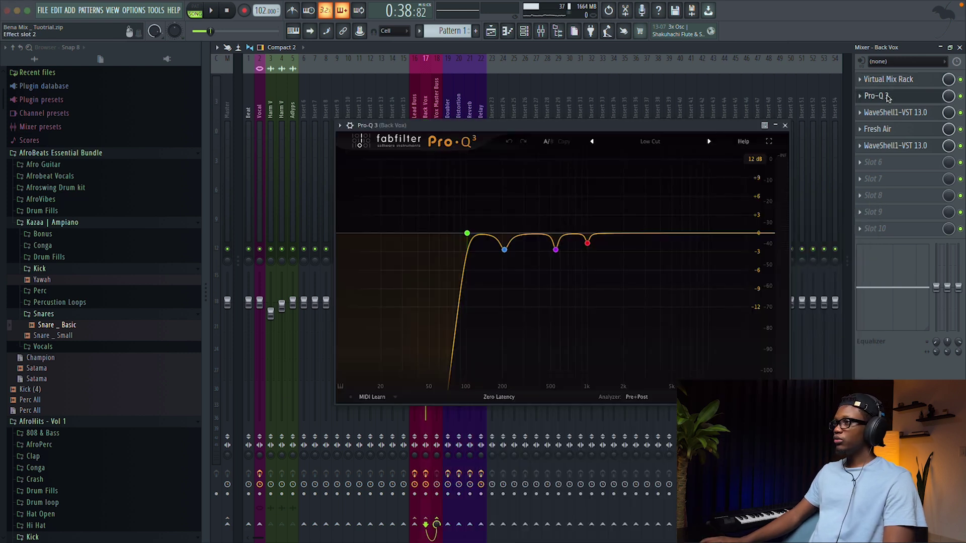
# Close Pro-Q 3 and delete the RVox WaveShell insert from Back Vox.
pyautogui.click(785, 126)
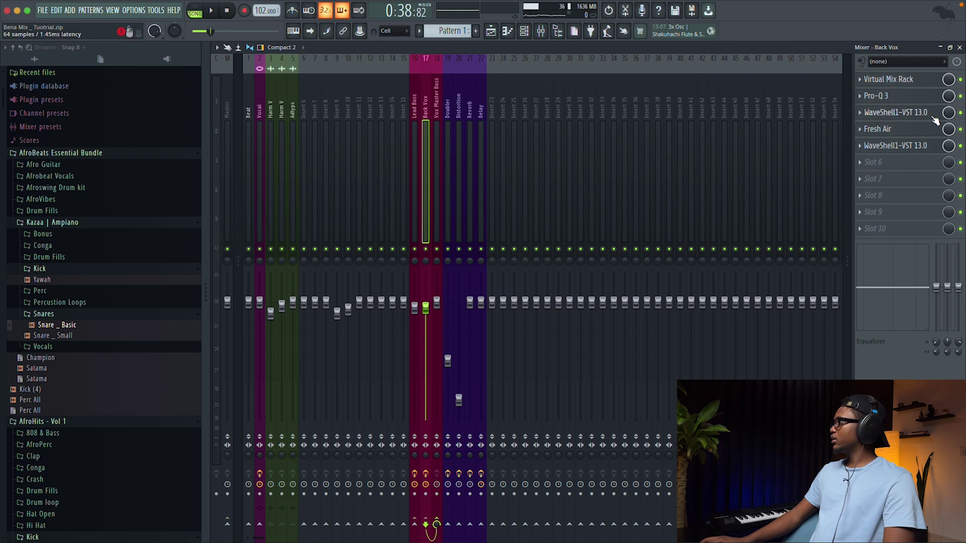
pyautogui.click(901, 114)
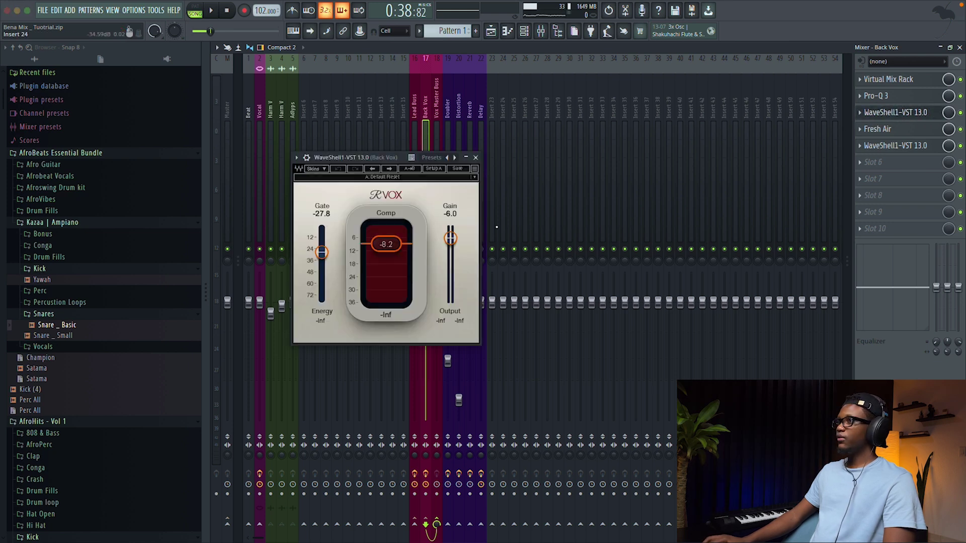
pyautogui.click(860, 114)
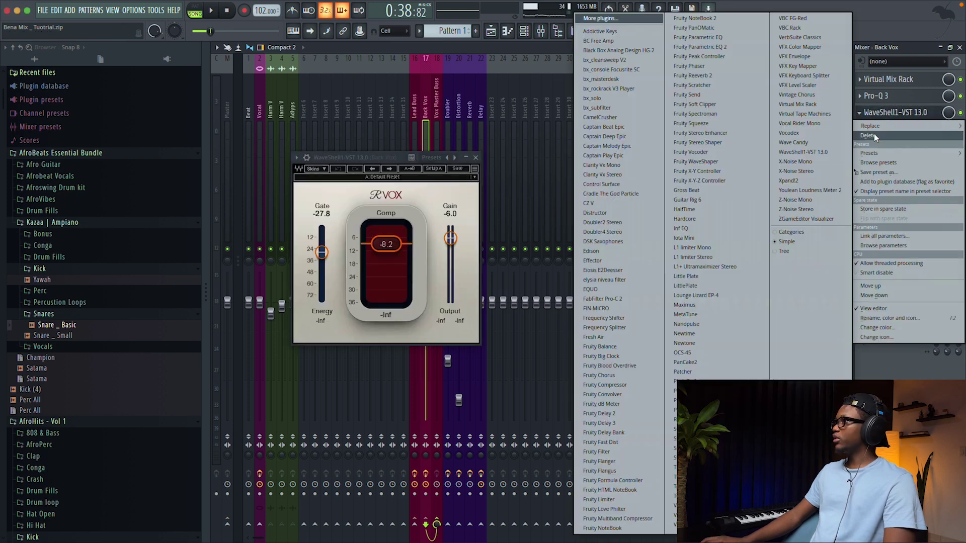
pyautogui.click(868, 135)
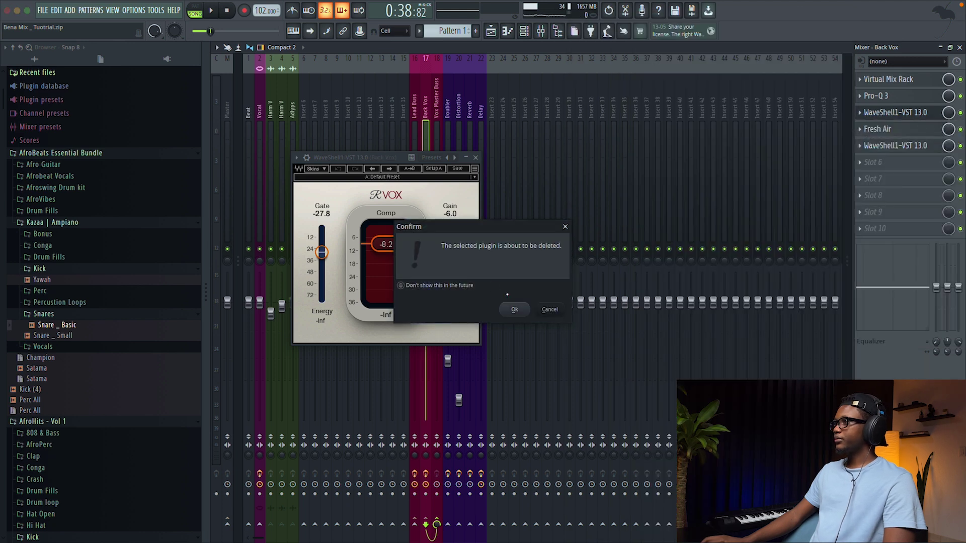
pyautogui.click(509, 311)
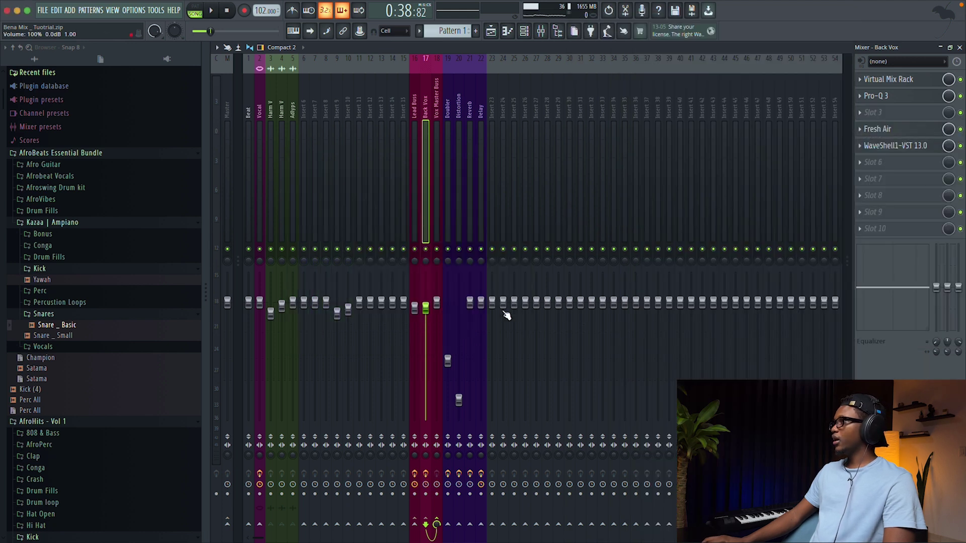
# Delete the Fresh Air insert from the Back Vox chain.
pyautogui.click(860, 130)
pyautogui.click(869, 152)
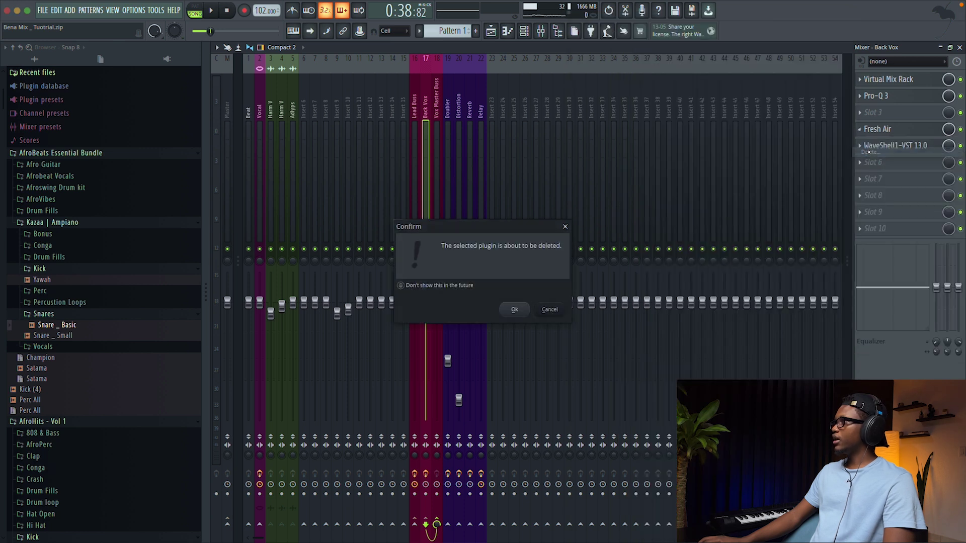
pyautogui.click(514, 309)
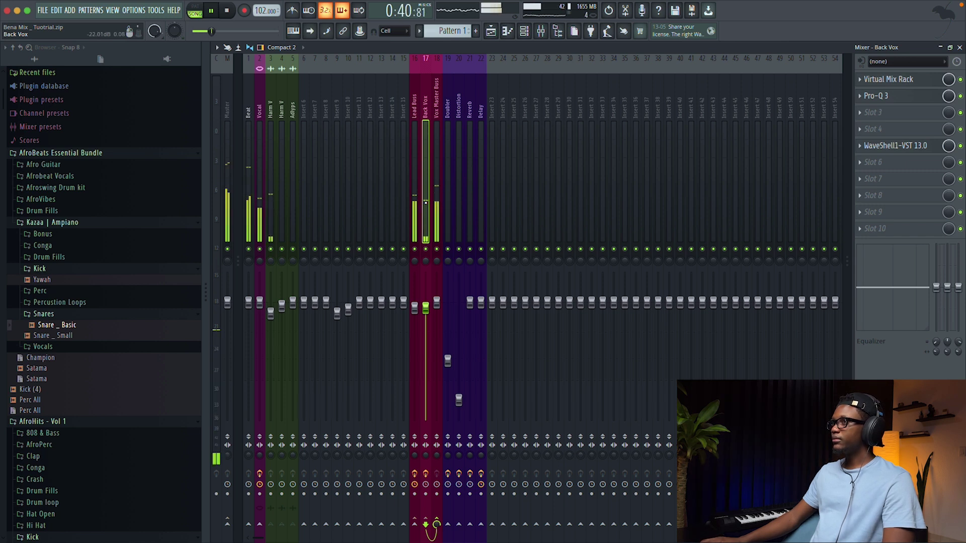
# Copy the Vocal's MetaTune (C# minor, Speed 6.0, Amount 100) onto the first Harm V track.
pyautogui.press('space')
pyautogui.click(270, 117)
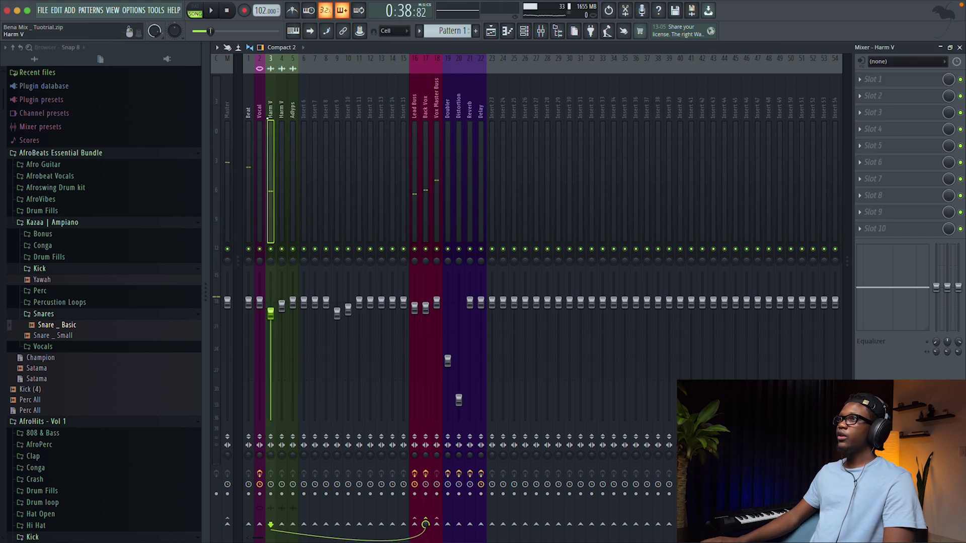
pyautogui.click(259, 118)
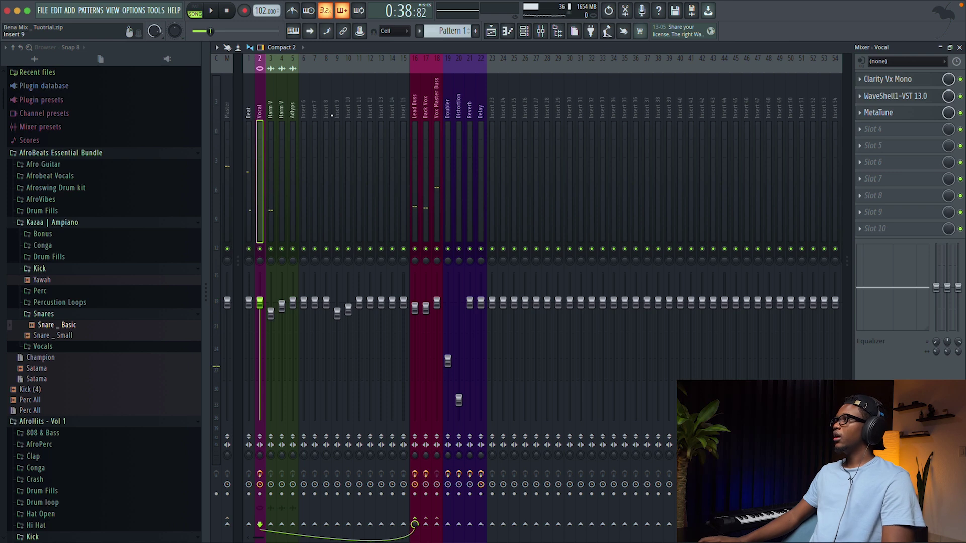
pyautogui.click(857, 114)
pyautogui.moveTo(875, 164)
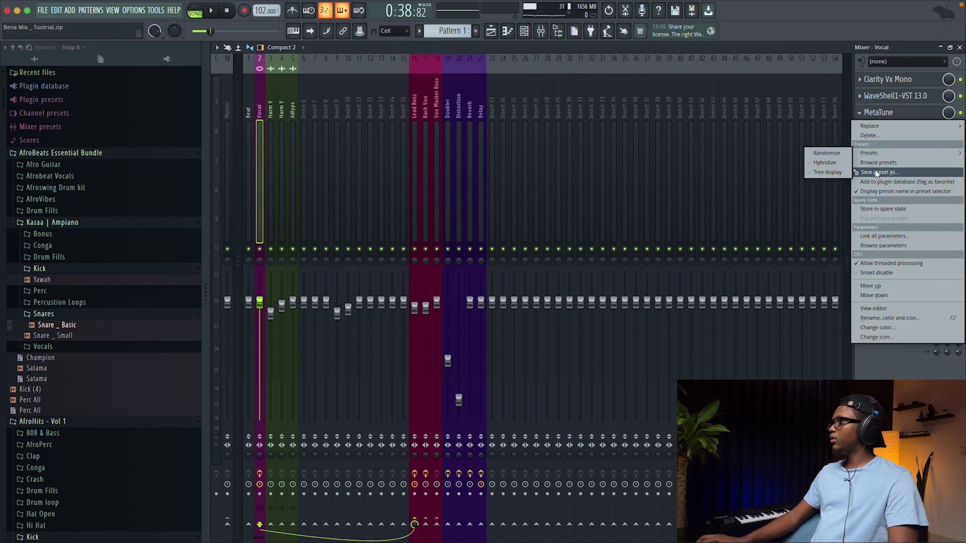
pyautogui.click(876, 173)
pyautogui.click(271, 126)
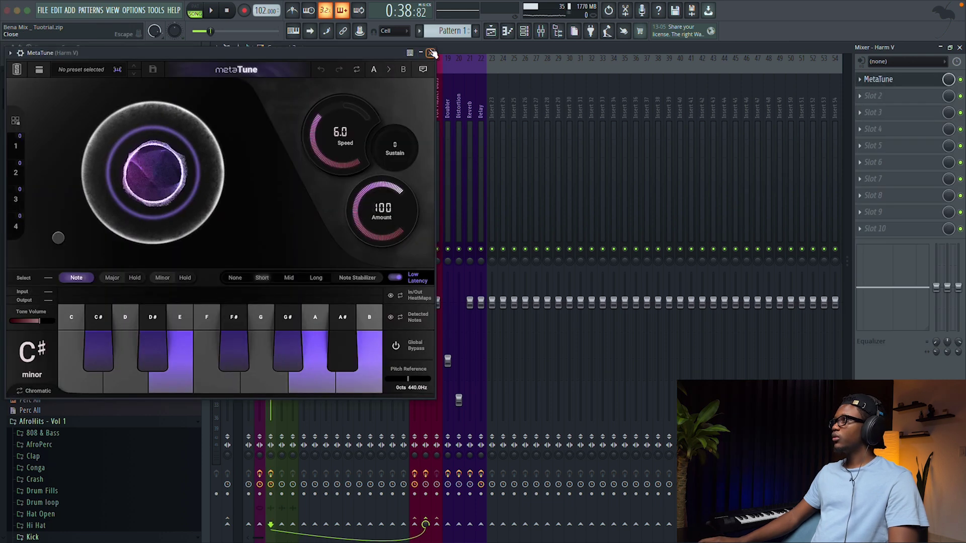
pyautogui.click(430, 52)
# Carry the MetaTune preset onto the second Harm V track and the Adlyps track.
pyautogui.rightClick(877, 79)
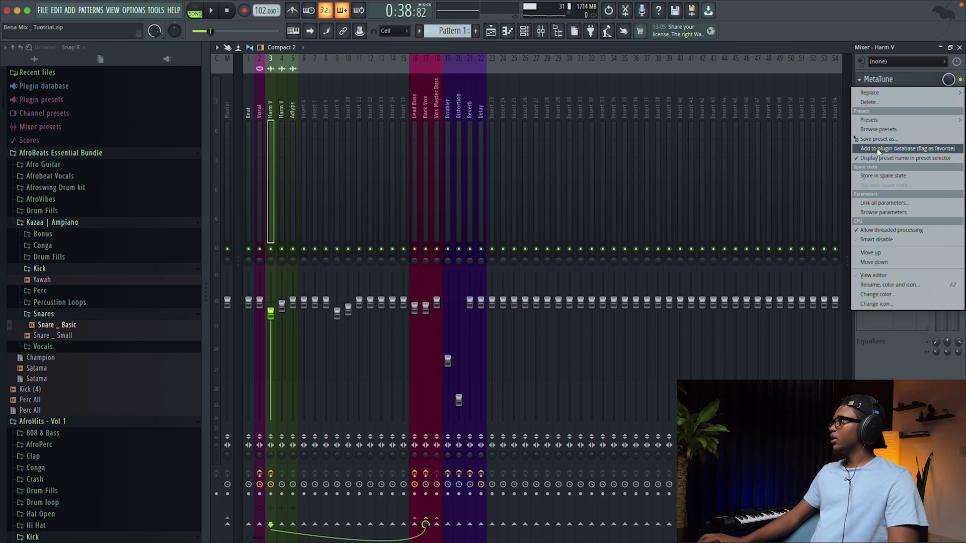
pyautogui.moveTo(875, 139); pyautogui.dragTo(272, 96)
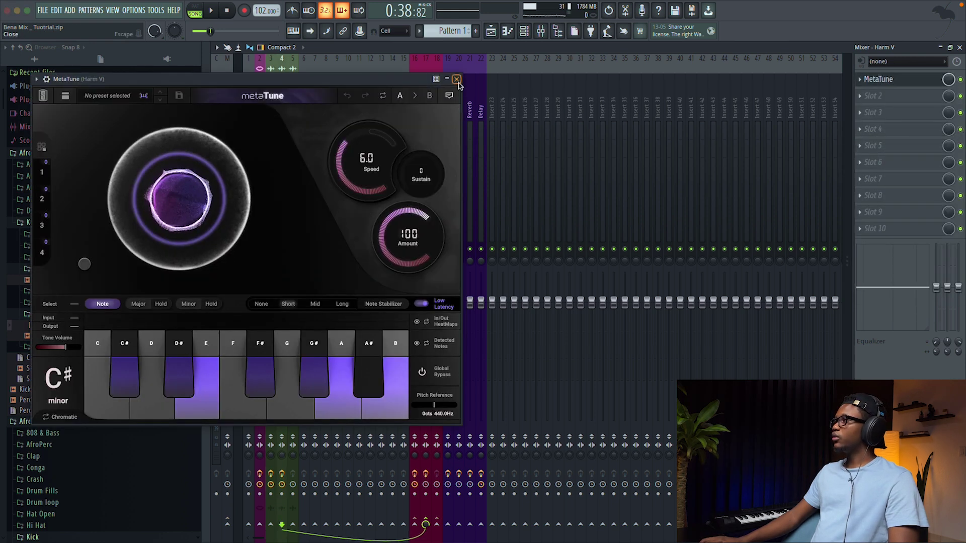
pyautogui.click(457, 79)
pyautogui.rightClick(861, 81)
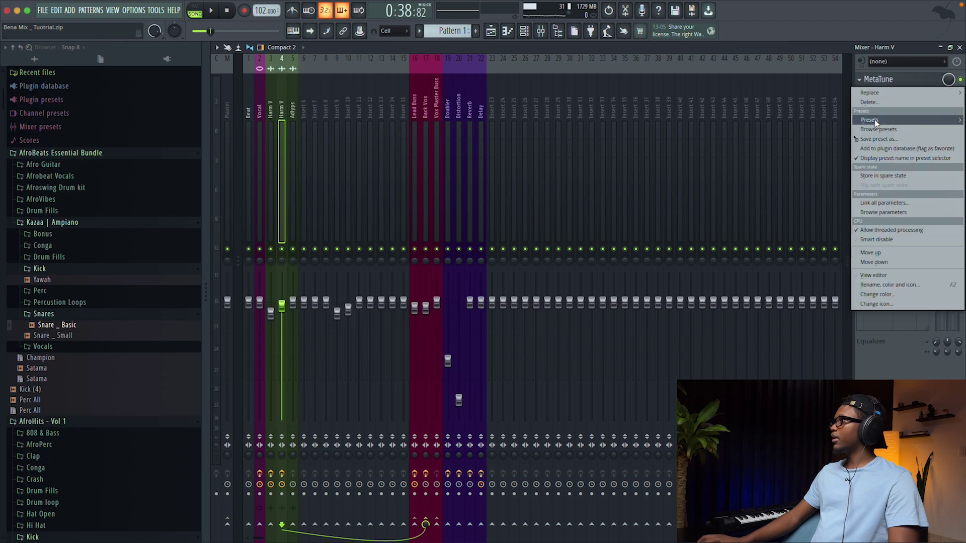
pyautogui.moveTo(875, 138); pyautogui.dragTo(292, 93)
pyautogui.press('space')
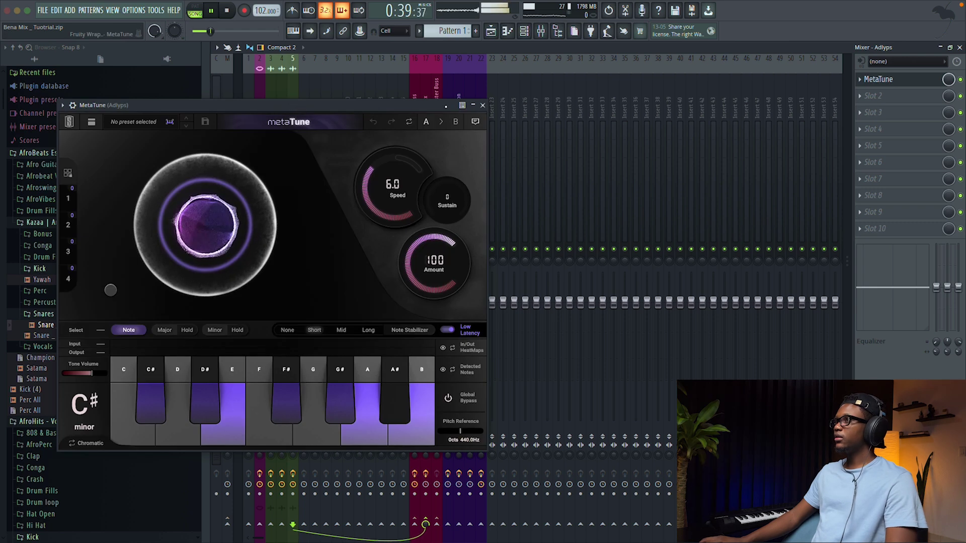
pyautogui.click(482, 105)
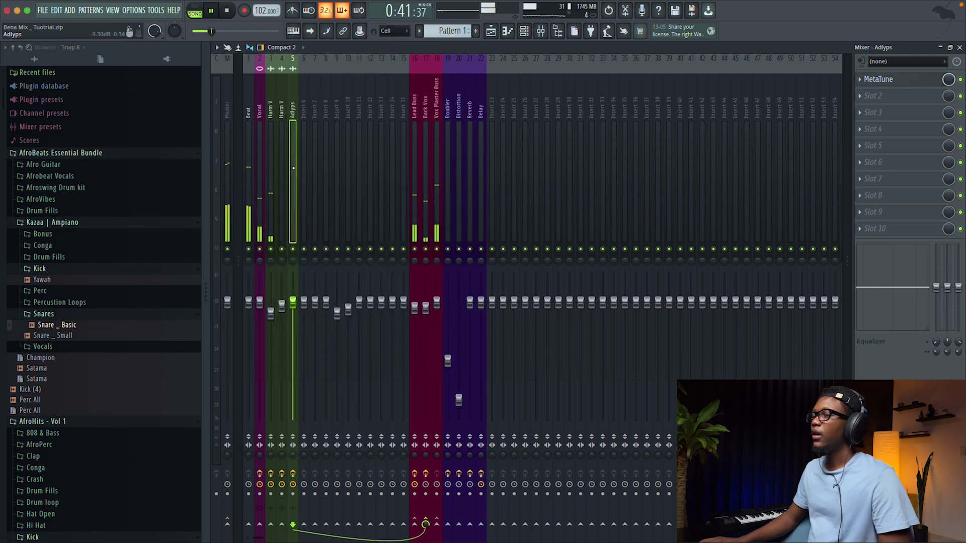
pyautogui.hscroll(1, 528, 302)
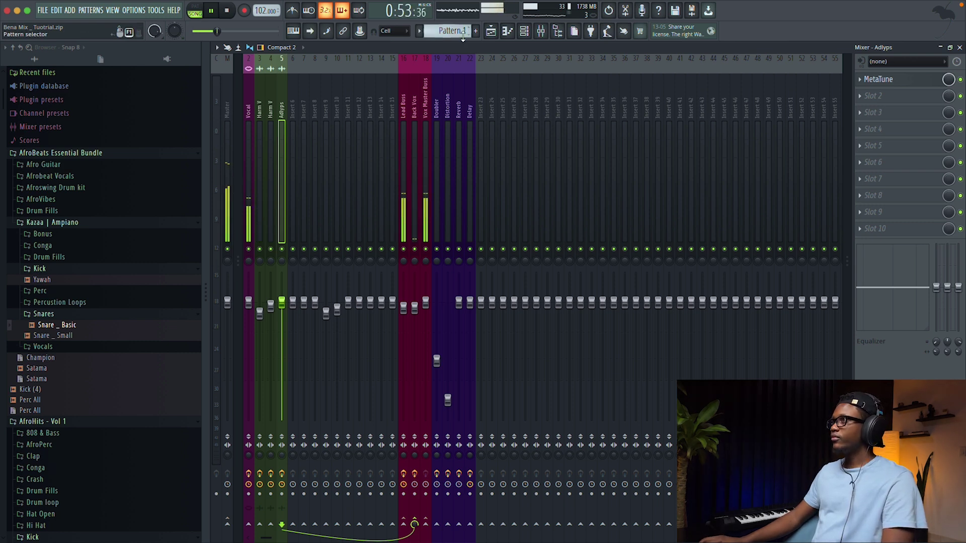
pyautogui.press('space')
pyautogui.press('F5')
pyautogui.click(491, 69)
pyautogui.press('space')
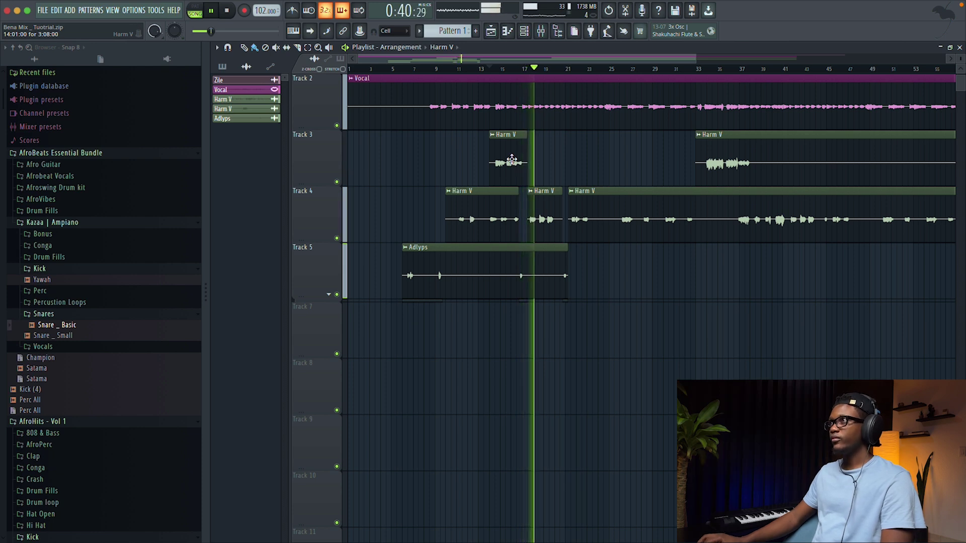
pyautogui.press('space')
# Load FabFilter Pro-C 2 into the third insert slot of Back Vox.
pyautogui.click(541, 31)
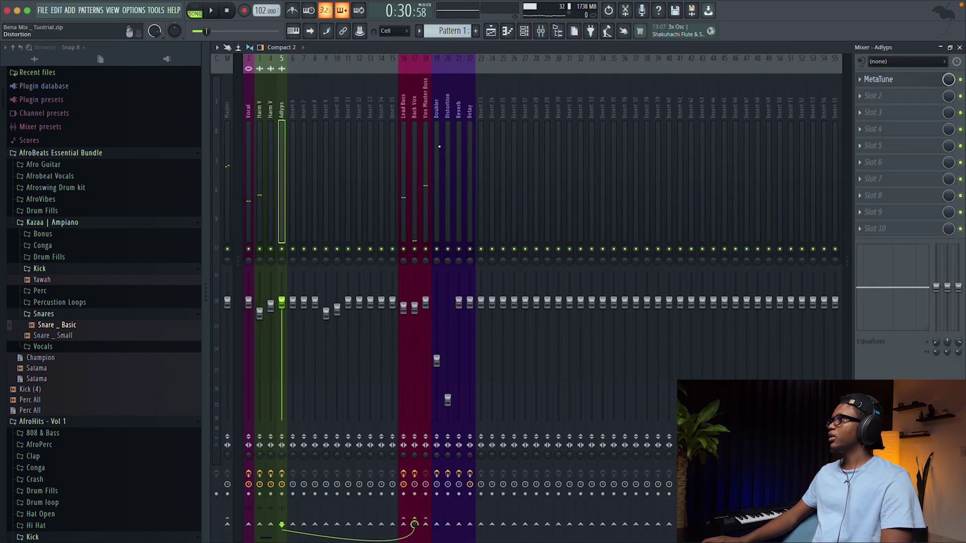
pyautogui.press('space')
pyautogui.click(413, 107)
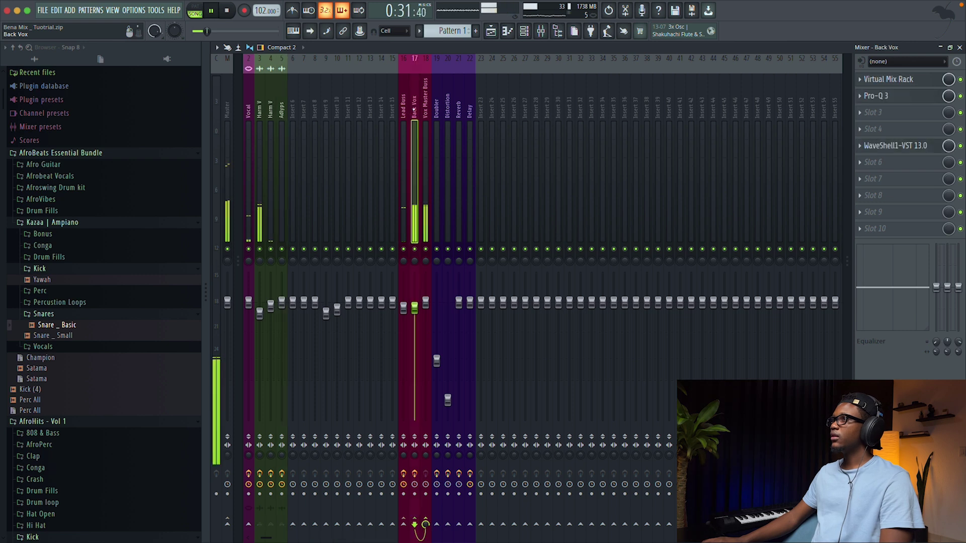
pyautogui.press('space')
pyautogui.click(873, 112)
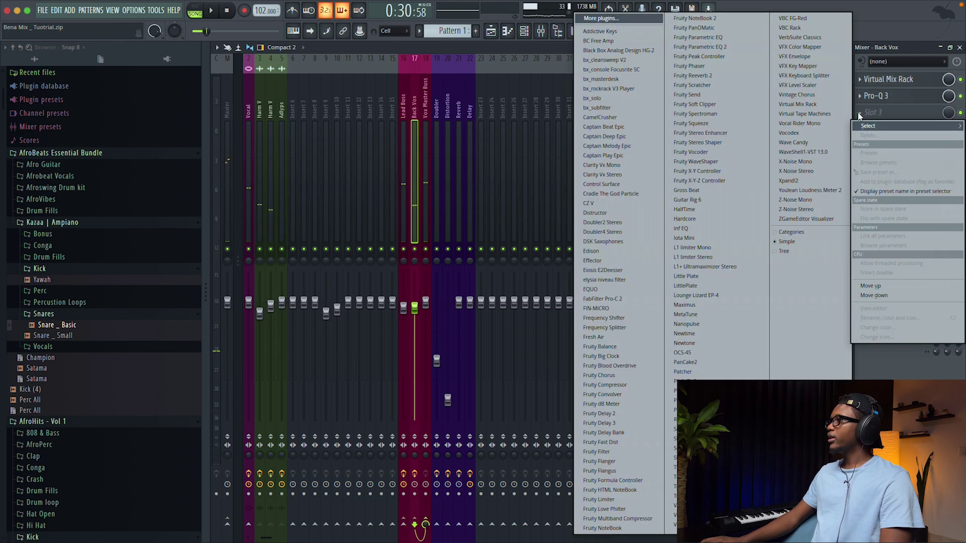
pyautogui.click(704, 400)
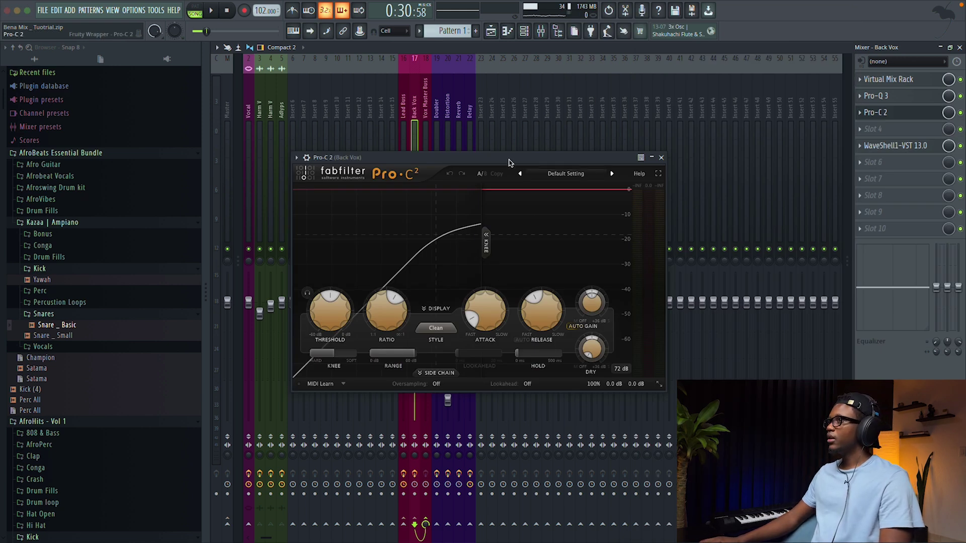
pyautogui.moveTo(410, 160); pyautogui.dragTo(438, 154)
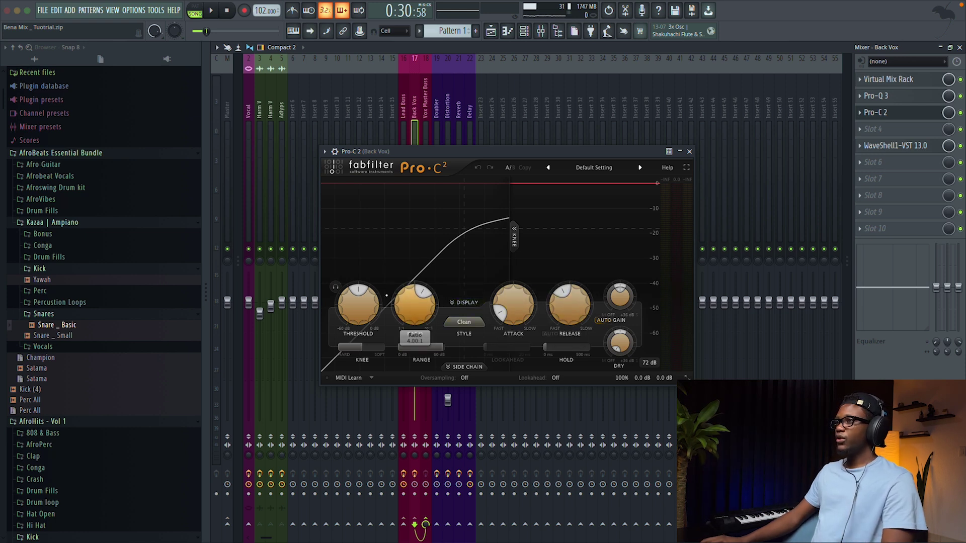
# Lower the Pro-C 2 threshold to about -27 dB while listening to playback.
pyautogui.moveTo(430, 300)
pyautogui.moveTo(359, 306)
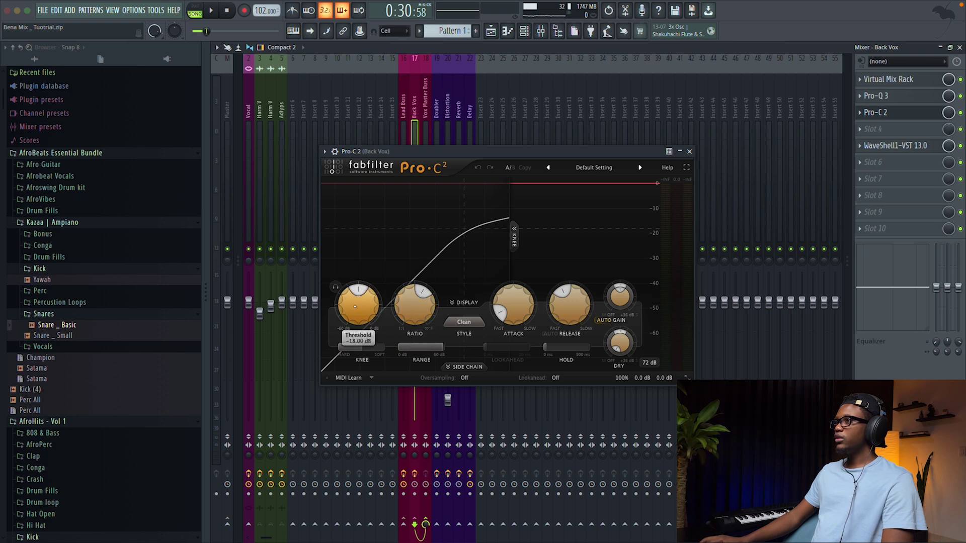
pyautogui.press('space')
pyautogui.moveTo(359, 306); pyautogui.dragTo(322, 329)
pyautogui.scroll(-1, 359, 305)
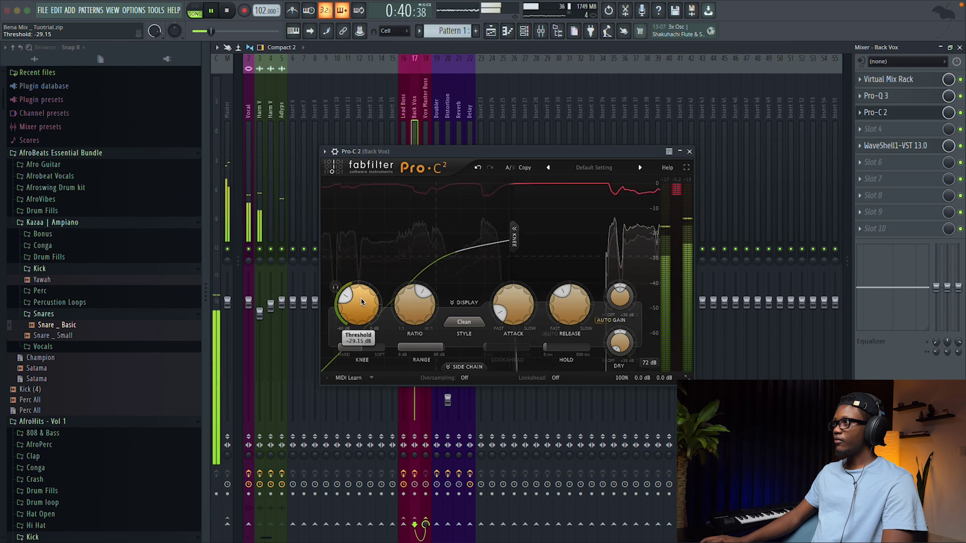
pyautogui.moveTo(360, 302); pyautogui.dragTo(363, 290)
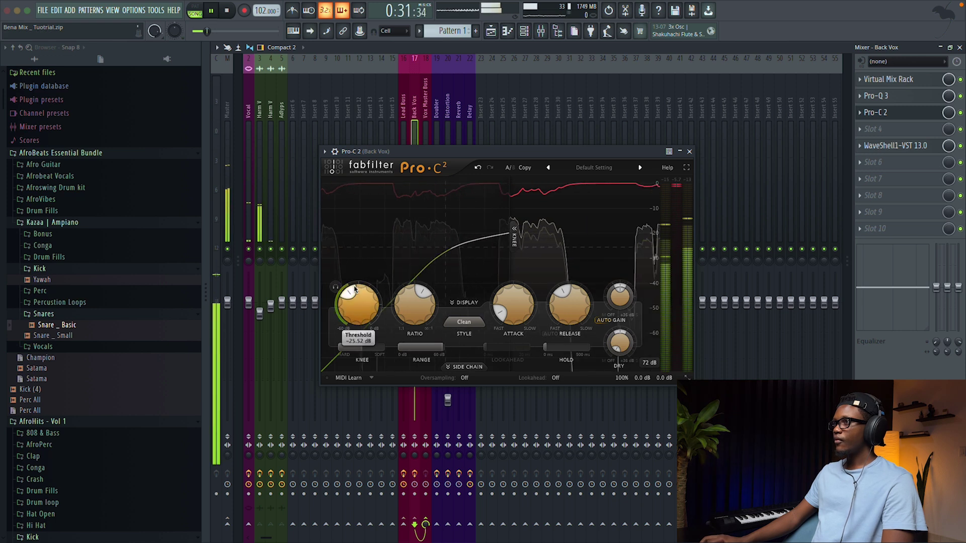
pyautogui.press('space')
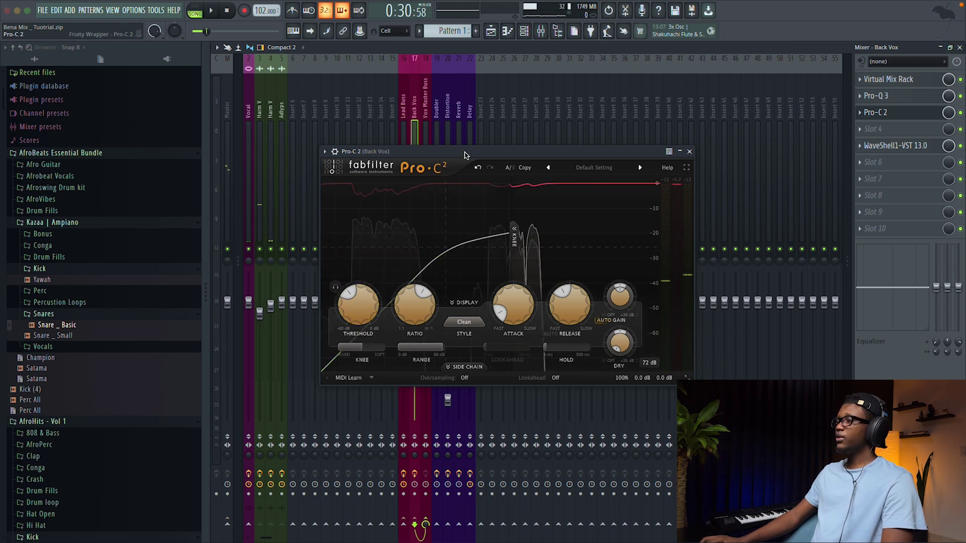
pyautogui.moveTo(363, 151); pyautogui.dragTo(418, 274)
# Solo Back Vox and raise the Pro-C 2 threshold to -23.46 dB while auditioning.
pyautogui.rightClick(415, 249)
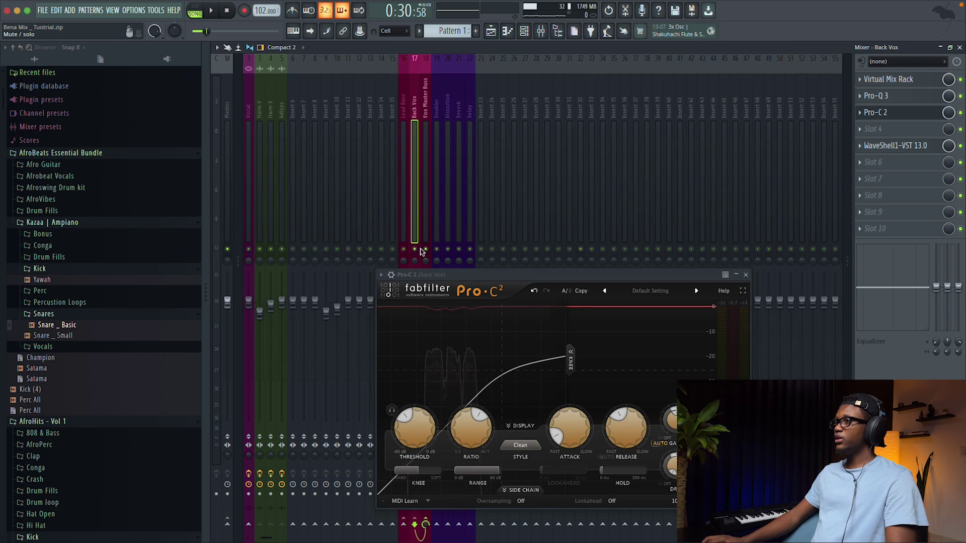
pyautogui.press('space')
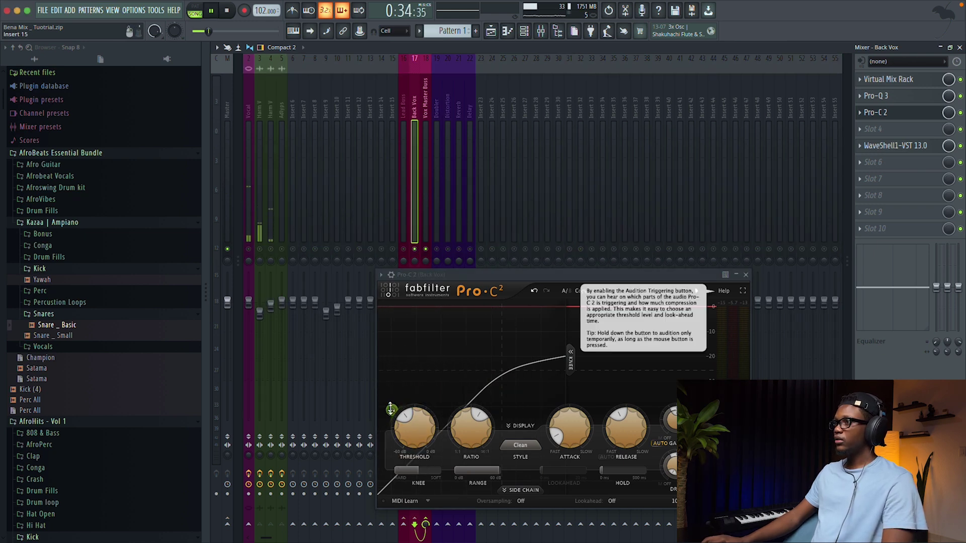
pyautogui.press('space')
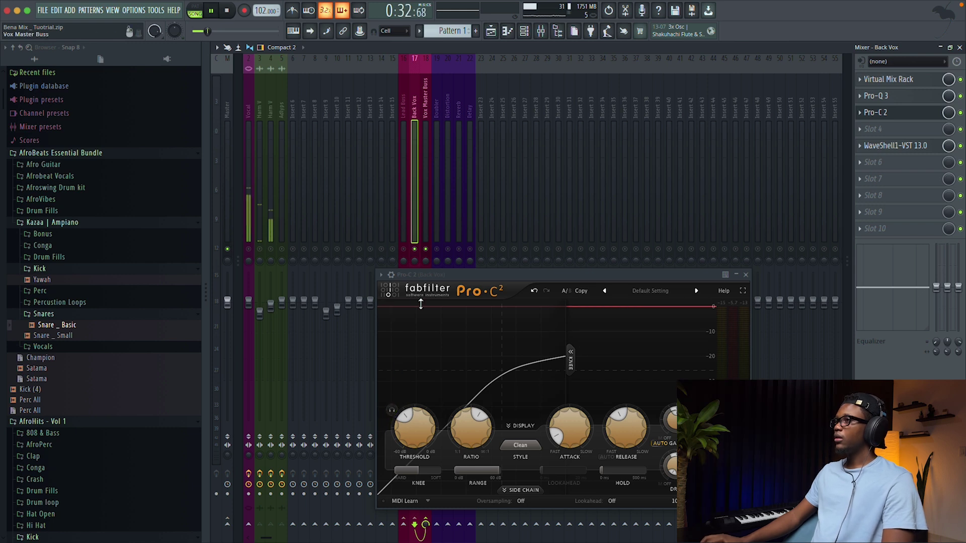
pyautogui.moveTo(413, 410)
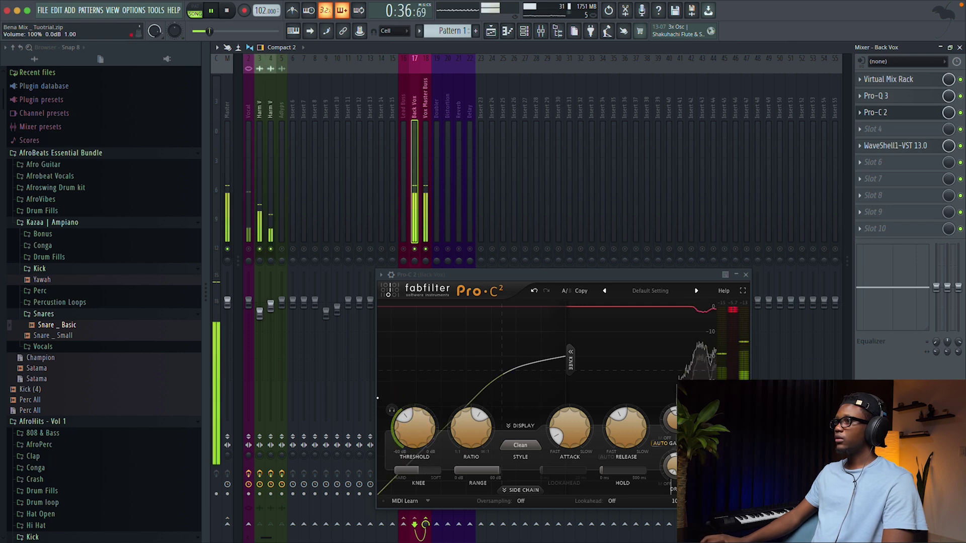
pyautogui.click(391, 410)
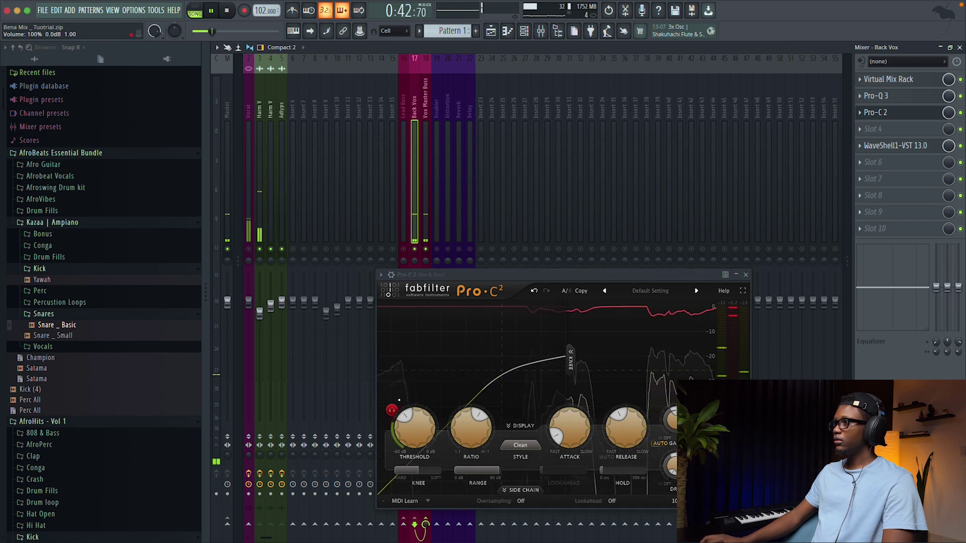
pyautogui.moveTo(410, 424)
pyautogui.moveTo(411, 424); pyautogui.dragTo(412, 417)
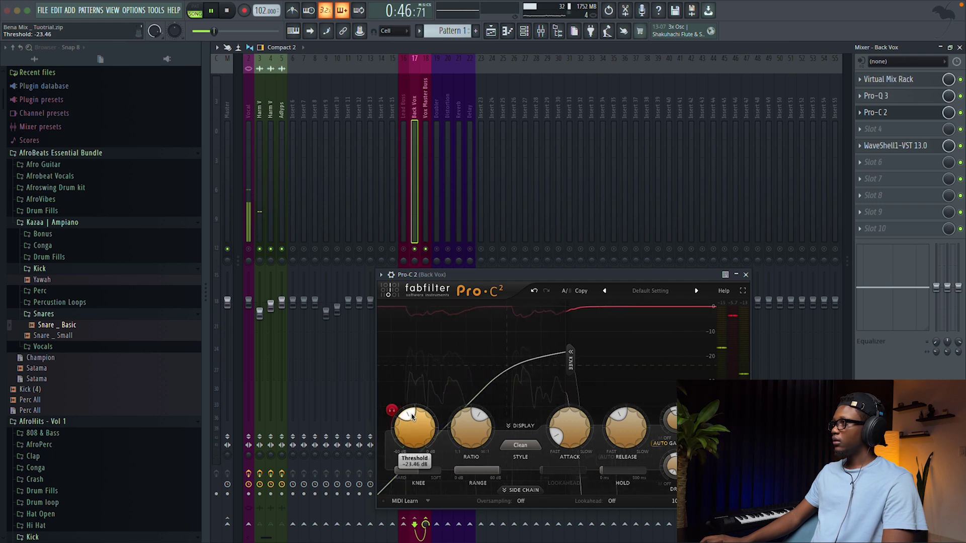
# Lengthen the Pro-C 2 release to about 356 ms while replaying the vocals.
pyautogui.press('space')
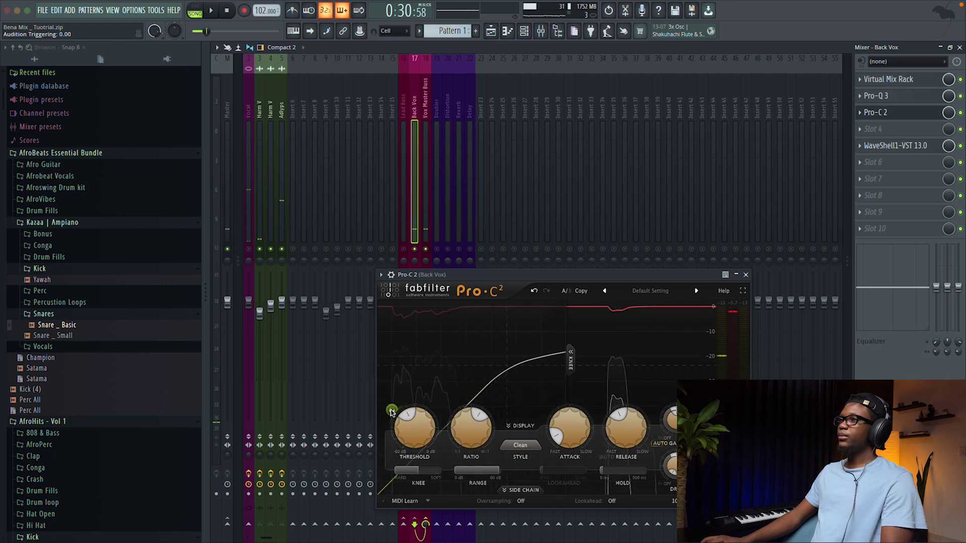
pyautogui.press('space')
pyautogui.press('space')
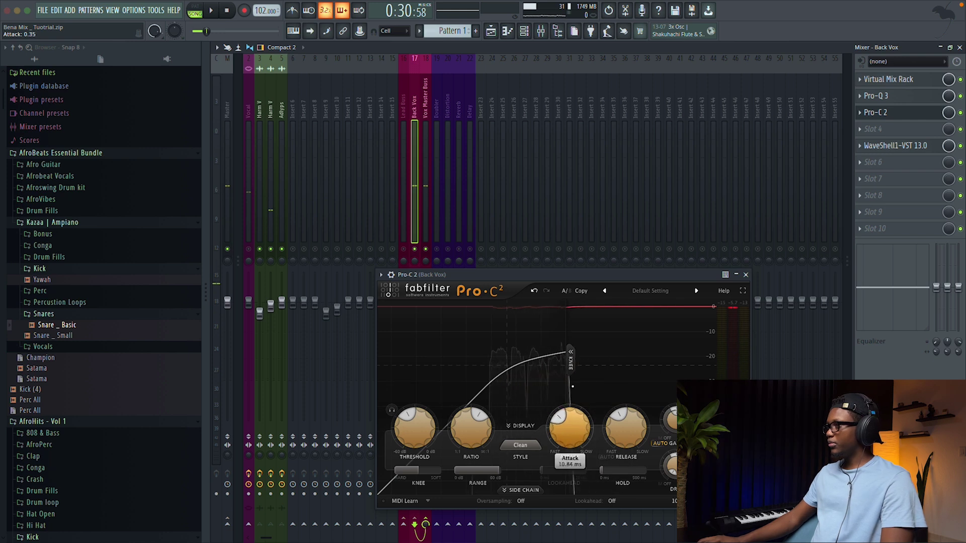
pyautogui.press('space')
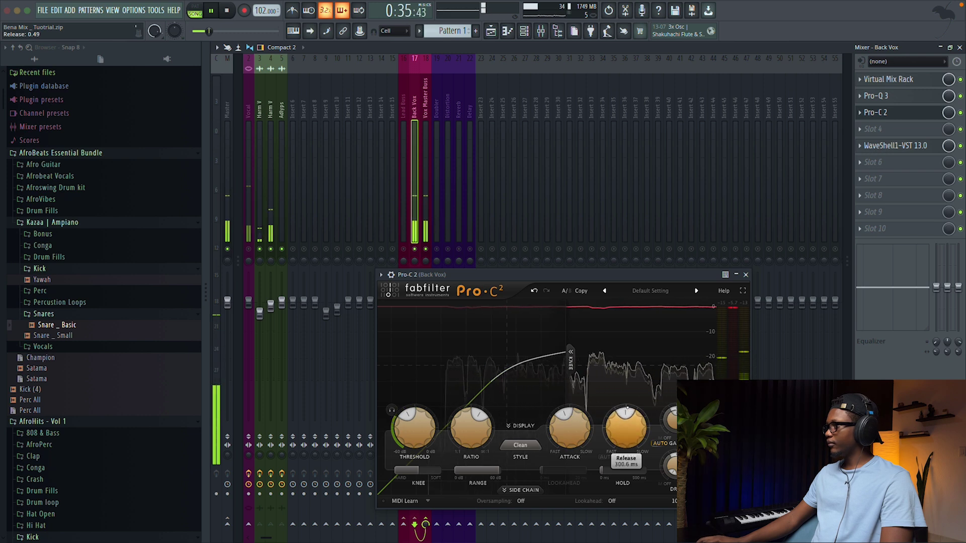
pyautogui.moveTo(627, 405); pyautogui.dragTo(626, 425)
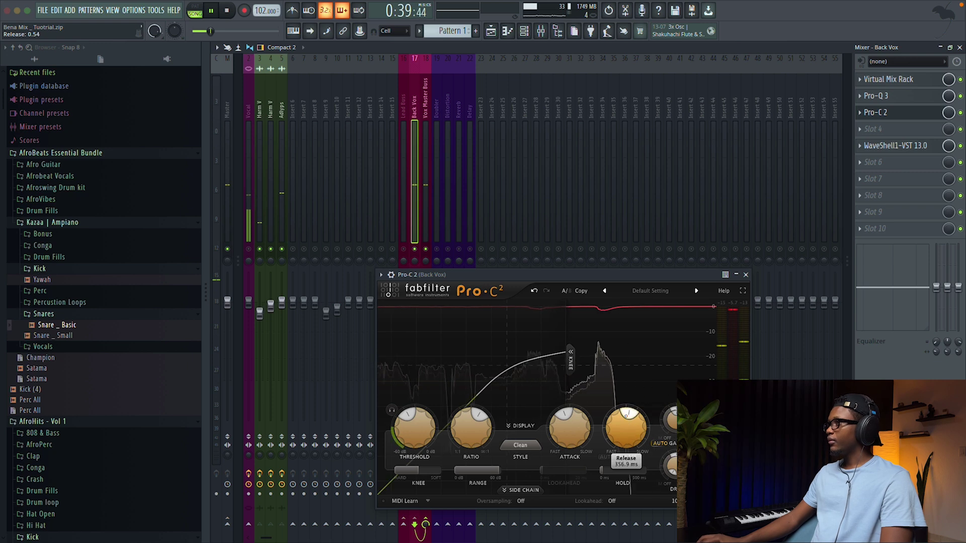
pyautogui.hscroll(1, 776, 177)
# With the mixer closed, lower the Back Vox Pro-C 2 threshold to about -28 dB.
pyautogui.moveTo(886, 78); pyautogui.dragTo(885, 96)
pyautogui.press('space')
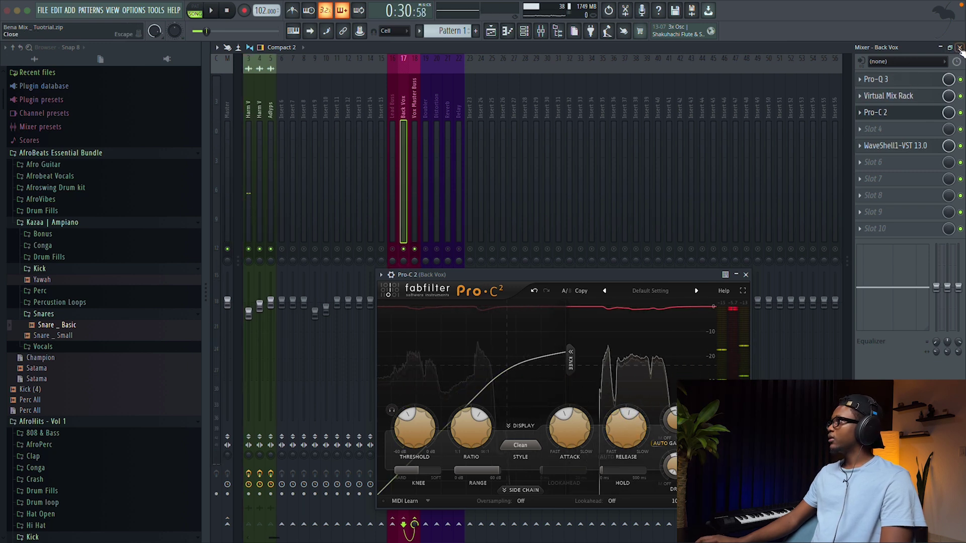
pyautogui.click(959, 48)
pyautogui.press('space')
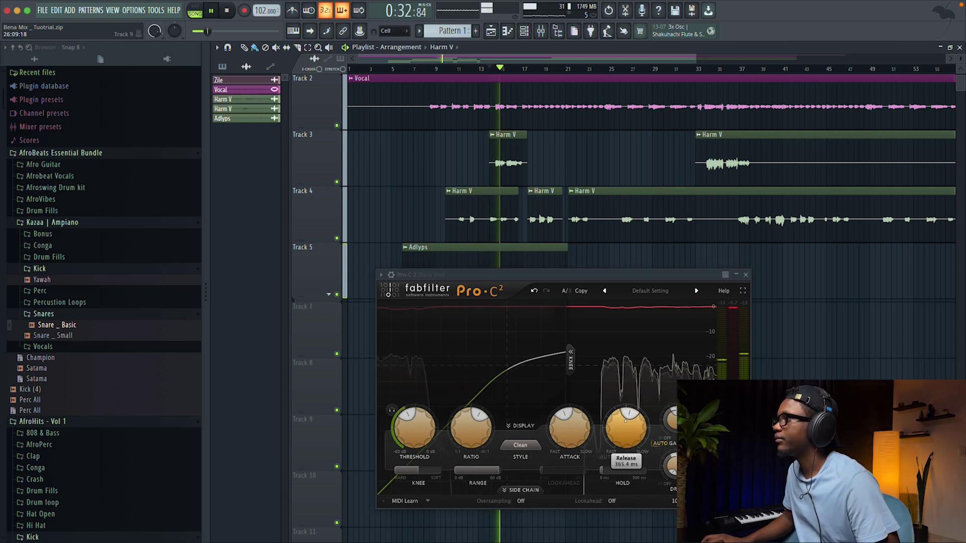
pyautogui.moveTo(410, 422)
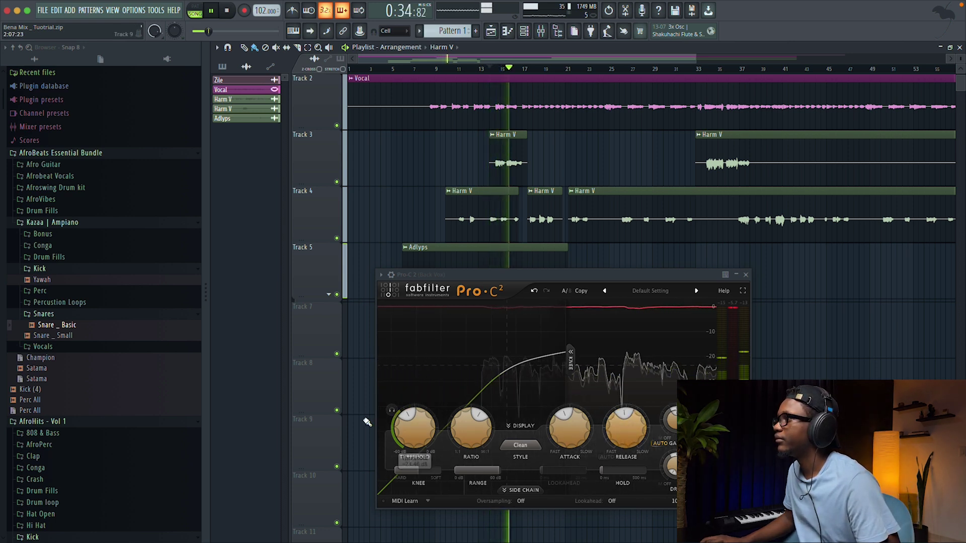
pyautogui.press('space')
pyautogui.press('space')
pyautogui.moveTo(409, 418); pyautogui.dragTo(408, 421)
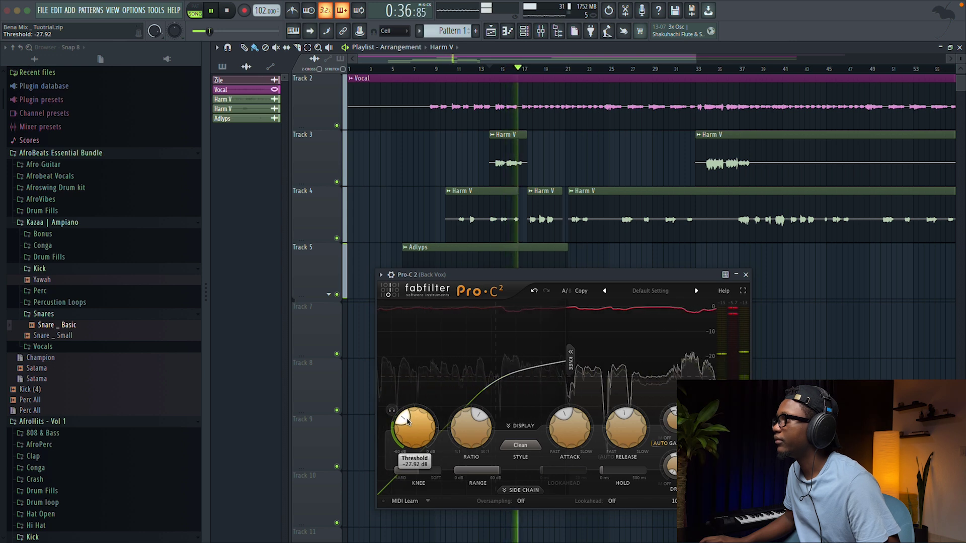
pyautogui.press('space')
pyautogui.press('space')
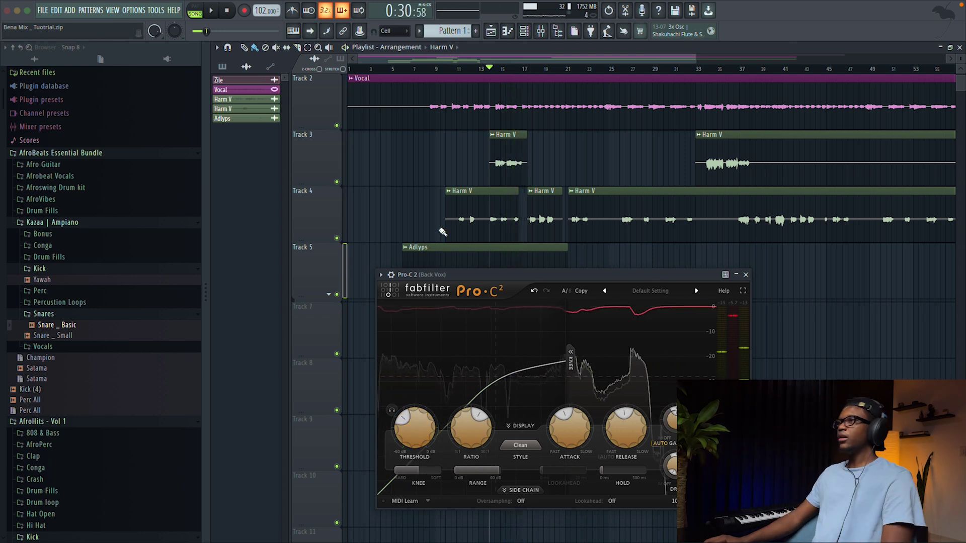
pyautogui.scroll(-1, 543, 150)
pyautogui.press('space')
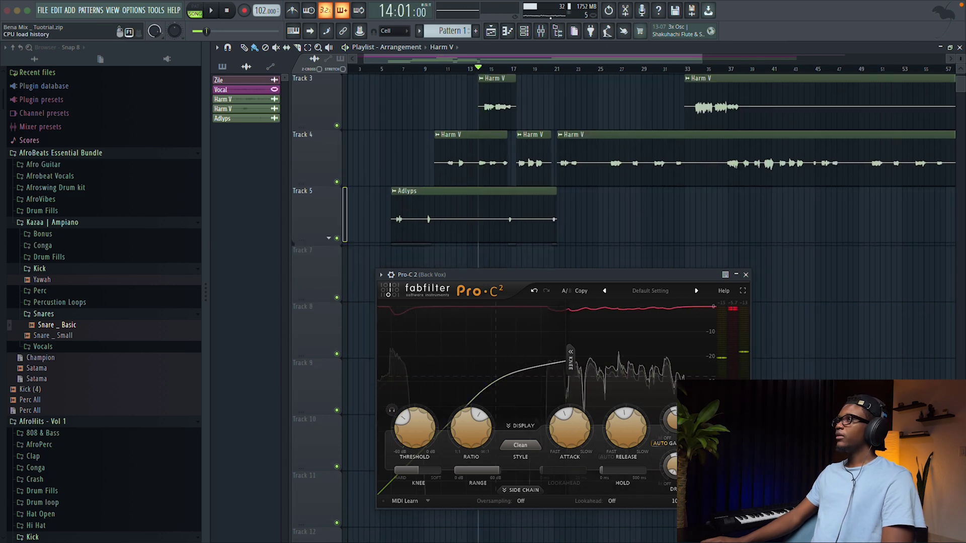
# Reopen the mixer with F9 and unsolo Back Vox so the full mix plays.
pyautogui.press('F9')
pyautogui.press('space')
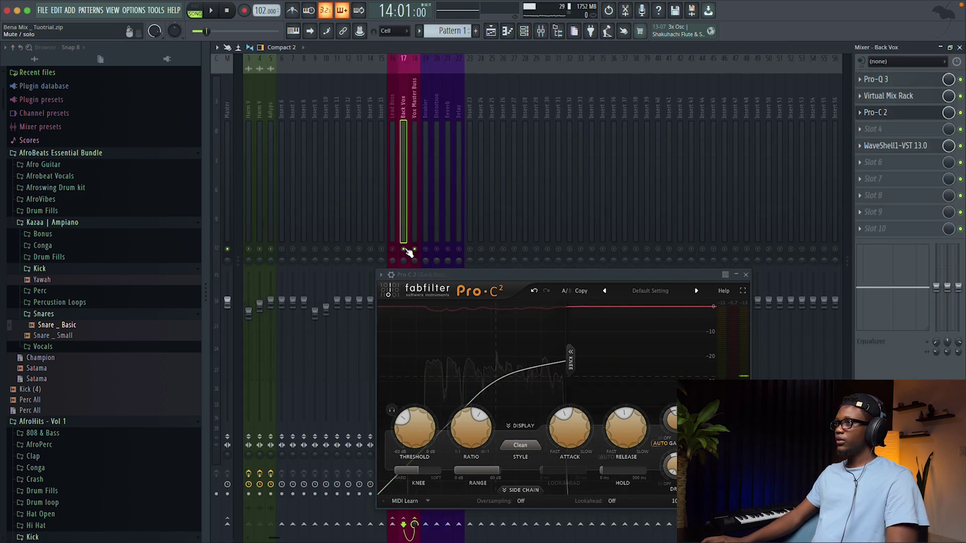
pyautogui.rightClick(403, 249)
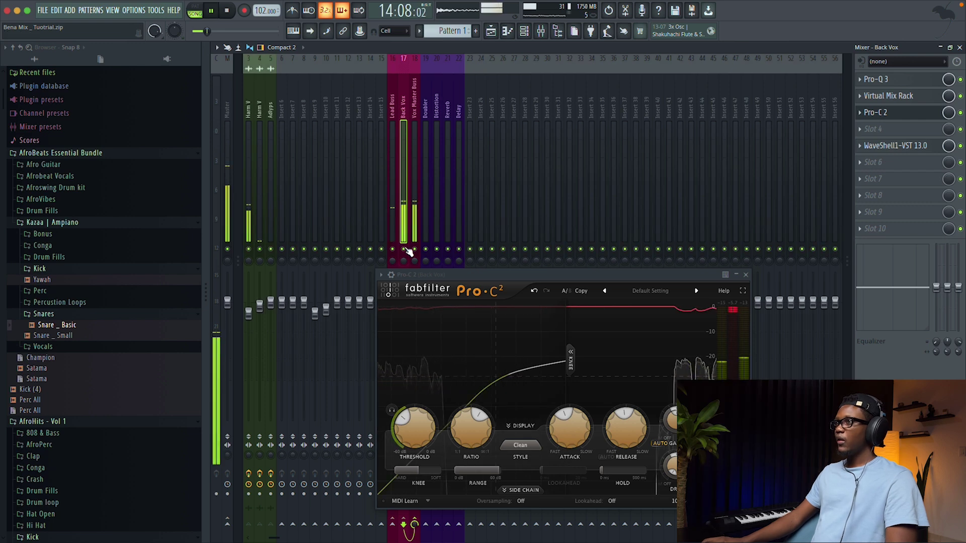
# Close Pro-C 2 and set the Back Vox fader to about 76% (-5.7 dB).
pyautogui.click(745, 275)
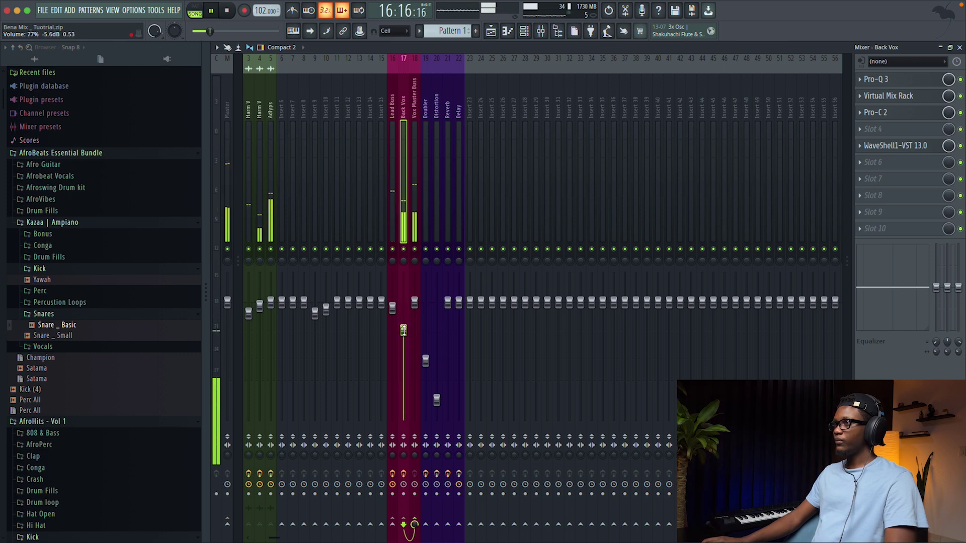
pyautogui.moveTo(403, 330); pyautogui.dragTo(404, 332)
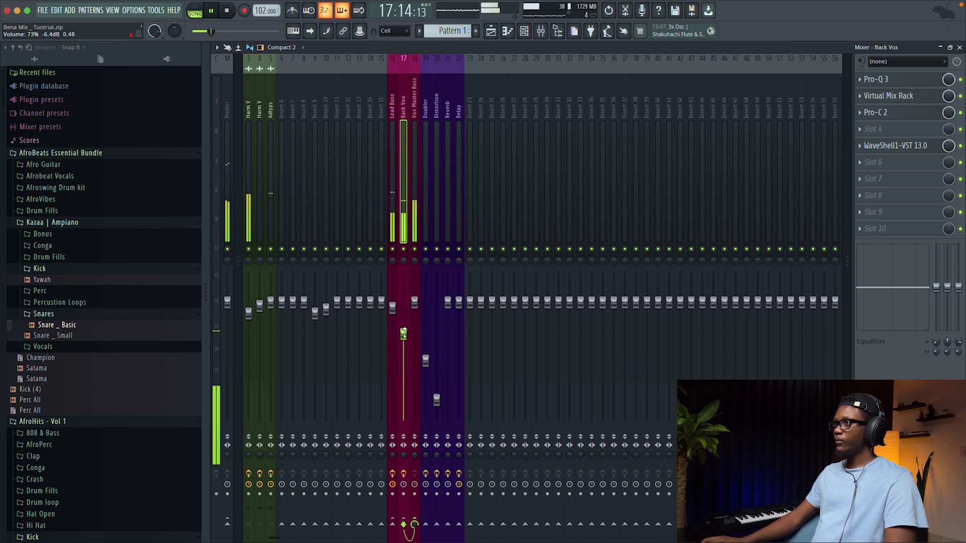
pyautogui.moveTo(404, 332); pyautogui.dragTo(403, 330)
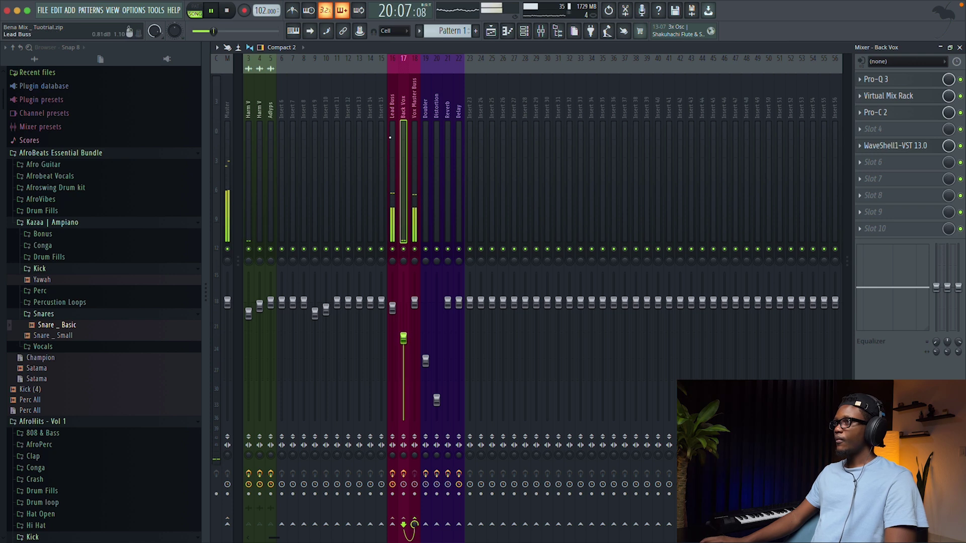
pyautogui.hscroll(2, 389, 138)
pyautogui.hscroll(-4, 349, 148)
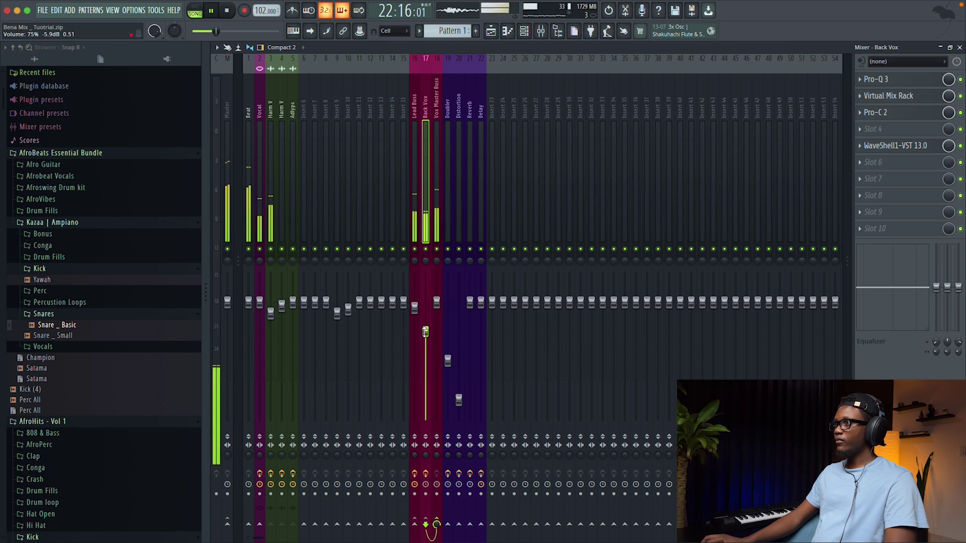
# Inspect a Harm V clip's settings in the Playlist, then reselect Back Vox in the mixer.
pyautogui.click(491, 32)
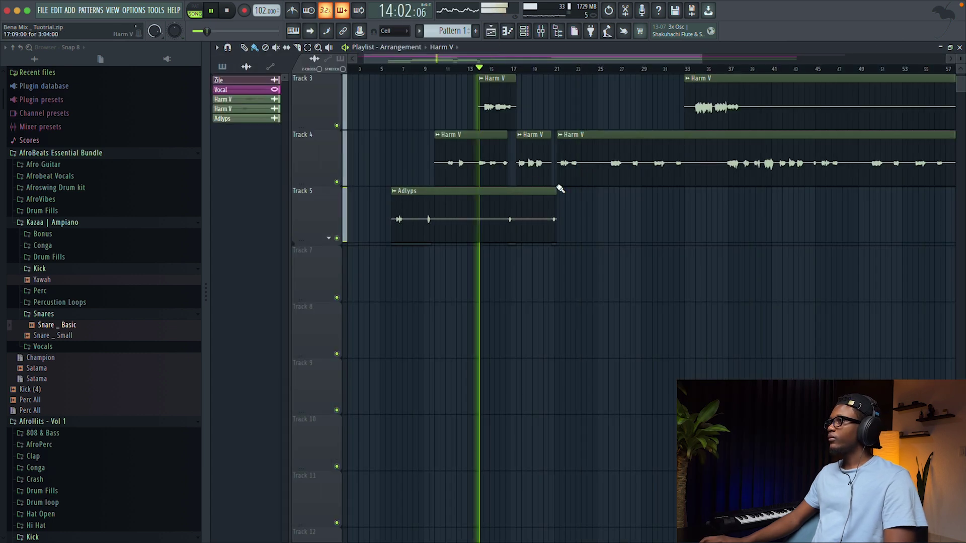
pyautogui.scroll(2, 598, 191)
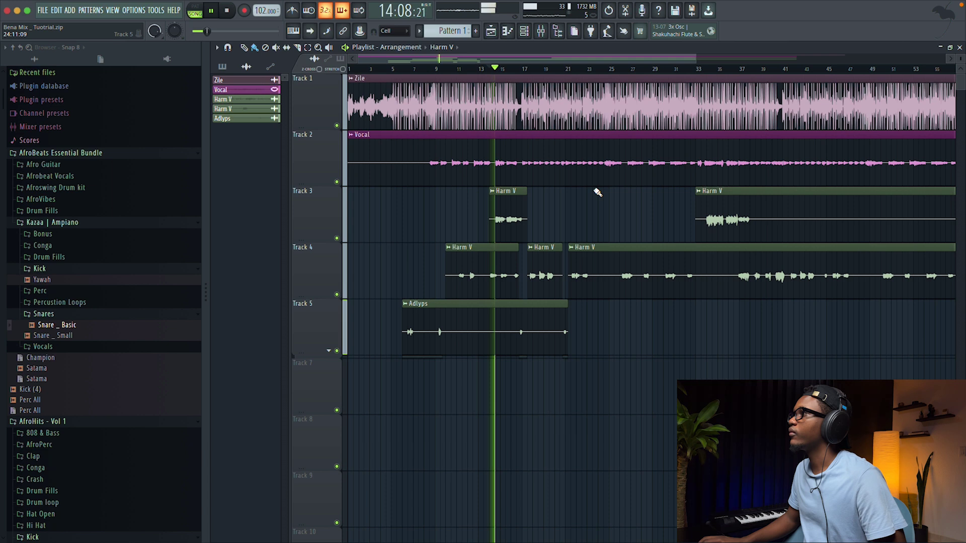
pyautogui.doubleClick(494, 255)
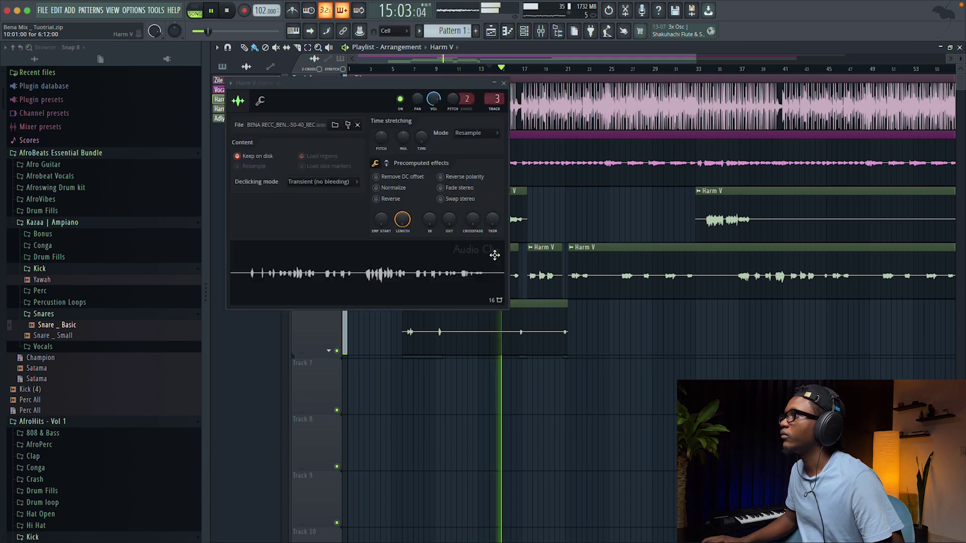
pyautogui.click(540, 31)
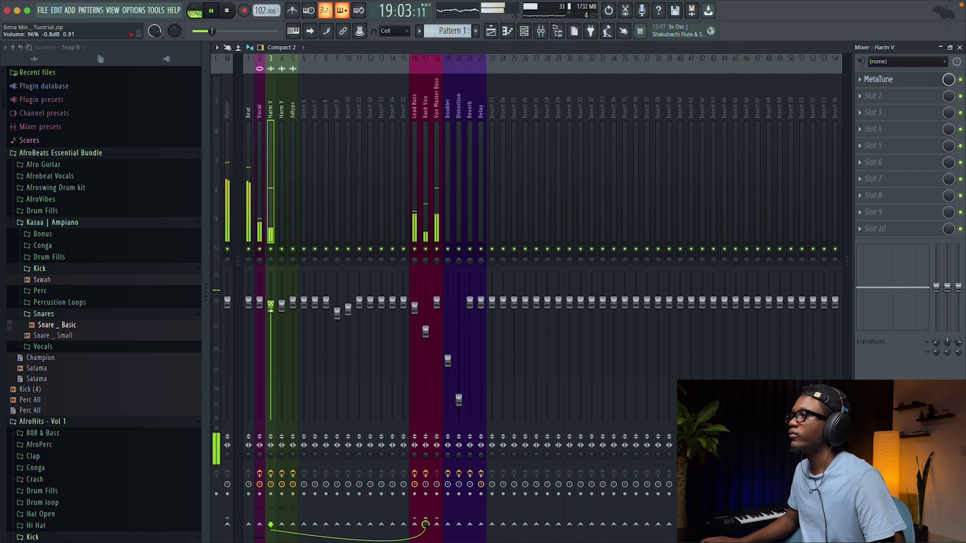
pyautogui.click(437, 140)
pyautogui.press('space')
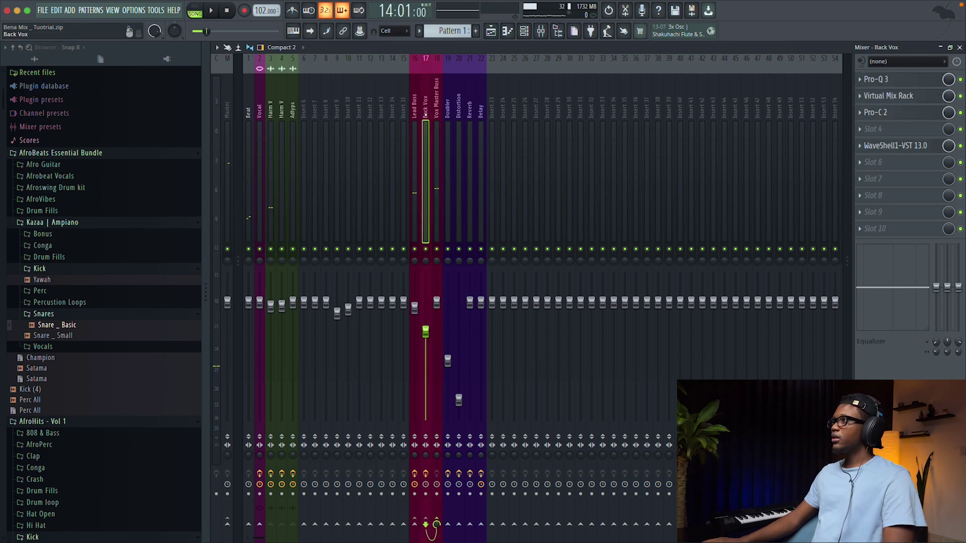
# Add Fresh Air to Back Vox with linked mid and high air both at 12.
pyautogui.click(861, 133)
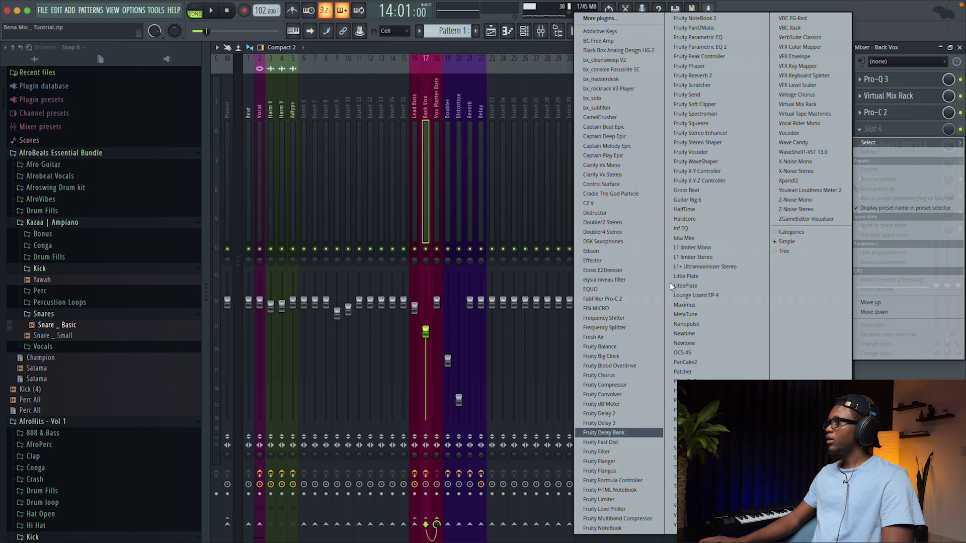
pyautogui.click(590, 338)
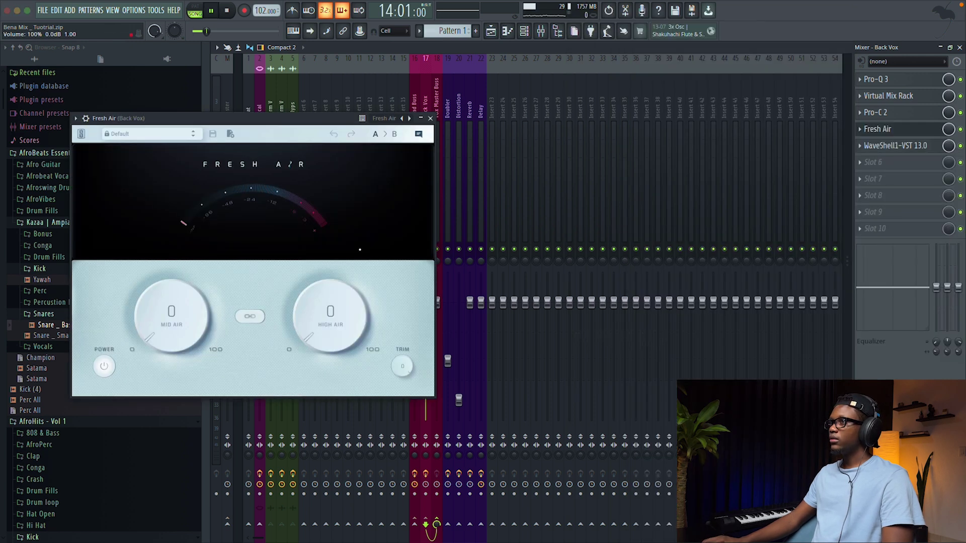
pyautogui.press('space')
pyautogui.click(250, 316)
pyautogui.moveTo(308, 314); pyautogui.dragTo(302, 278)
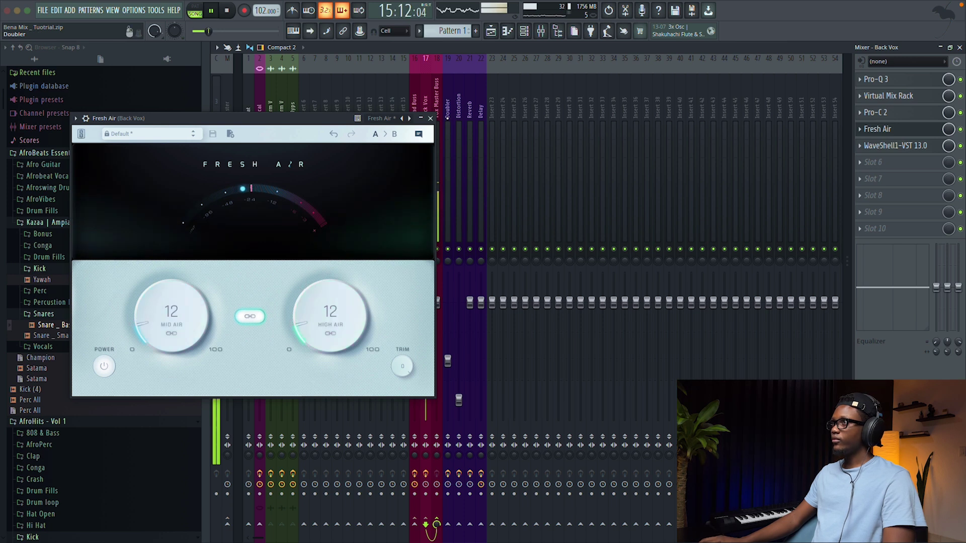
pyautogui.click(430, 118)
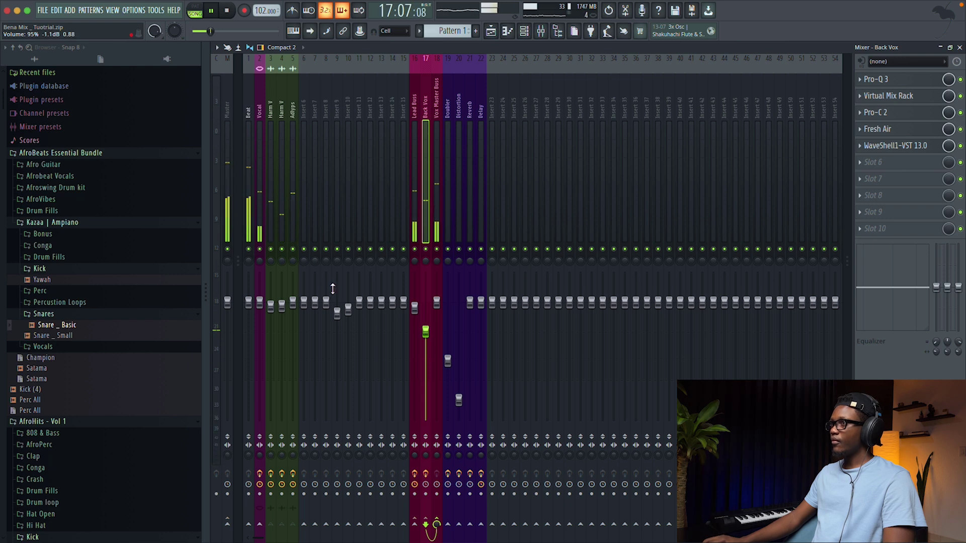
# Lower the Harm V fader to 90% and the Adlyps fader to 92%.
pyautogui.moveTo(270, 305); pyautogui.dragTo(270, 313)
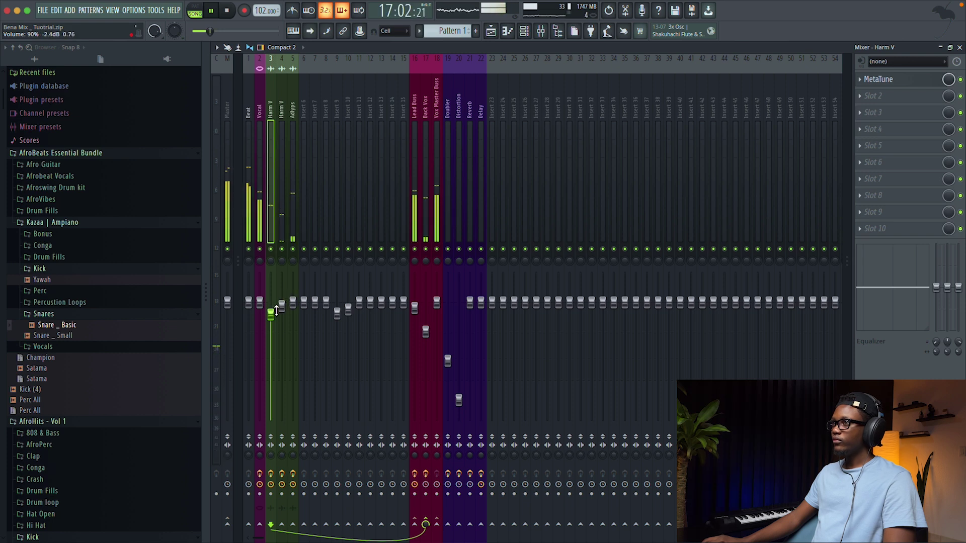
pyautogui.moveTo(293, 304); pyautogui.dragTo(293, 312)
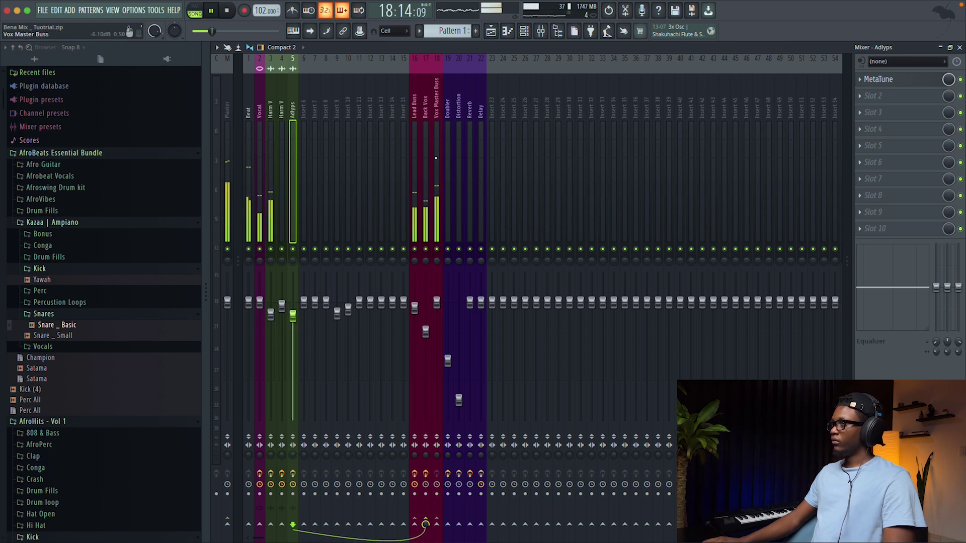
pyautogui.press('space')
pyautogui.click(425, 142)
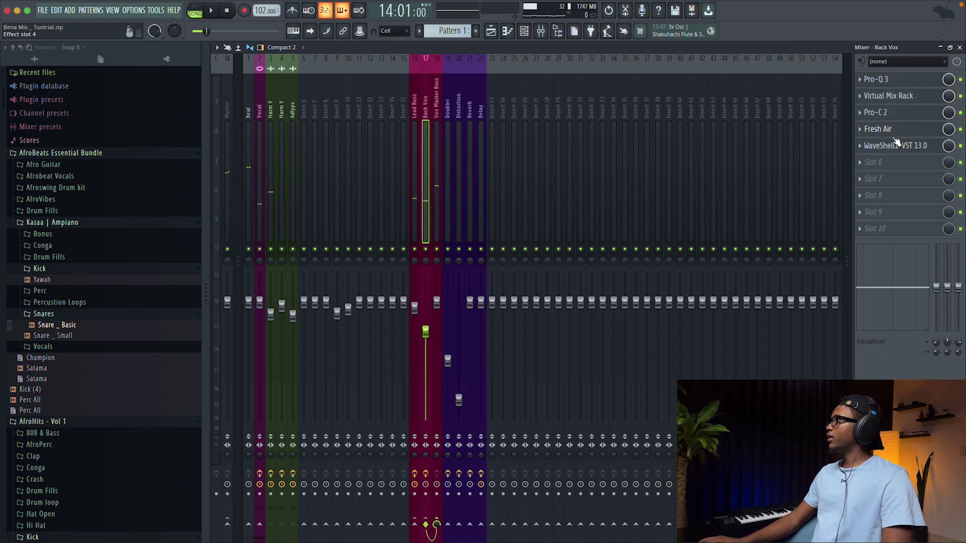
# Lower the Back Vox DeEsser threshold to about -30 dB and close its window.
pyautogui.click(886, 147)
pyautogui.press('space')
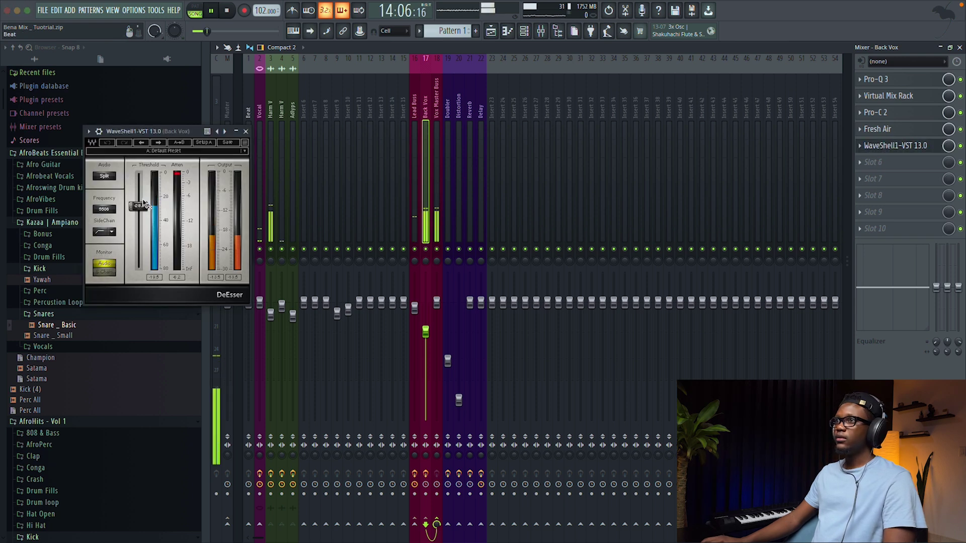
pyautogui.moveTo(147, 206); pyautogui.dragTo(143, 211)
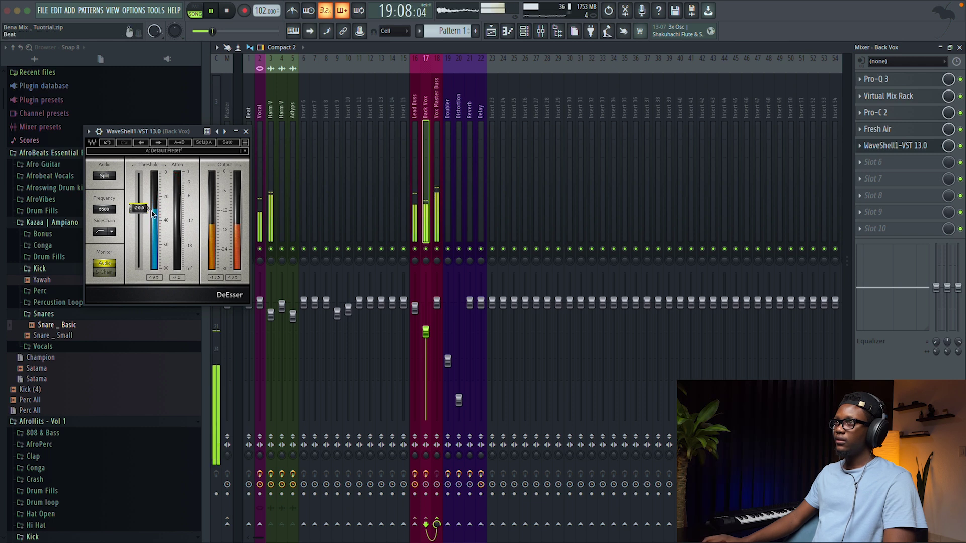
pyautogui.click(245, 132)
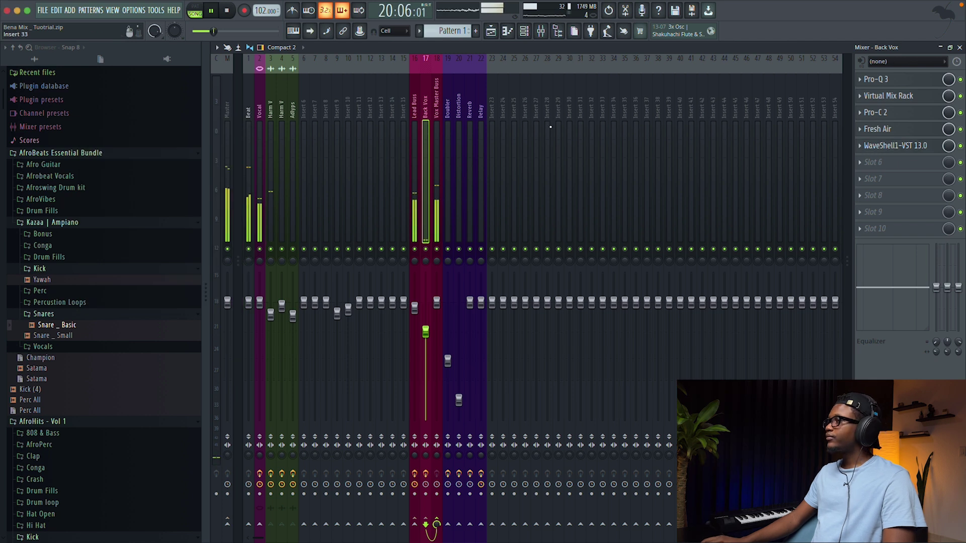
# Route Back Vox to the Reverb track with a send level of about -10 dB.
pyautogui.press('space')
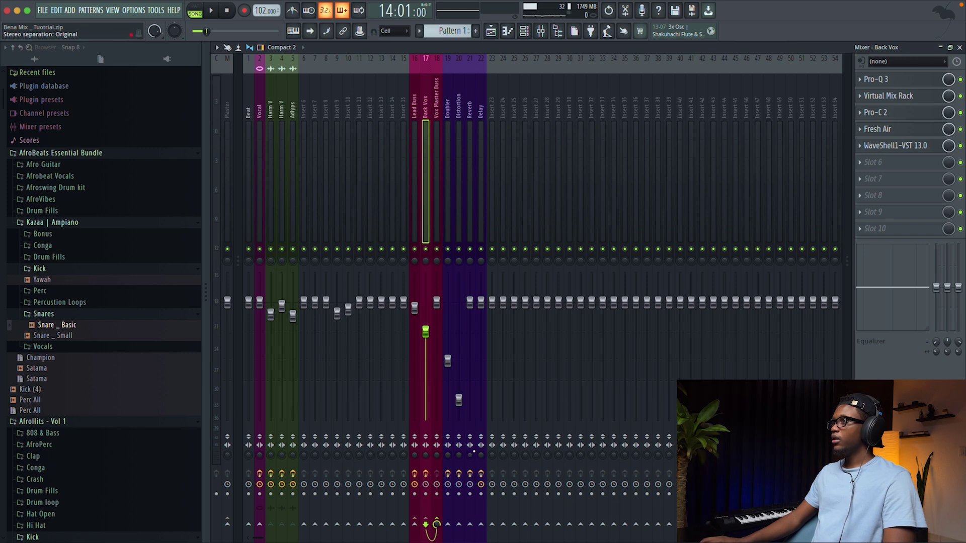
pyautogui.rightClick(472, 526)
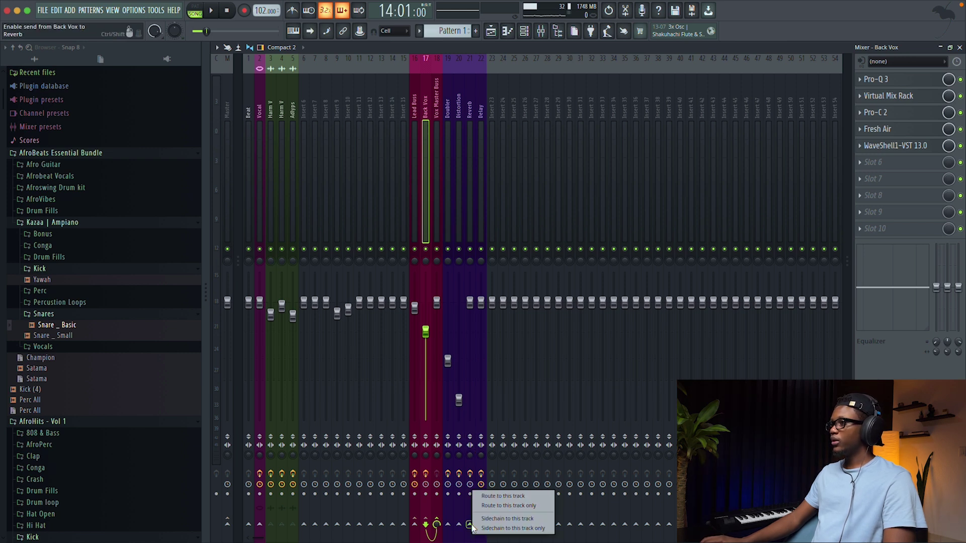
pyautogui.click(520, 496)
pyautogui.press('space')
pyautogui.moveTo(469, 524)
pyautogui.mouseDown()
pyautogui.moveTo(469, 537)
pyautogui.moveTo(469, 525)
pyautogui.mouseUp()
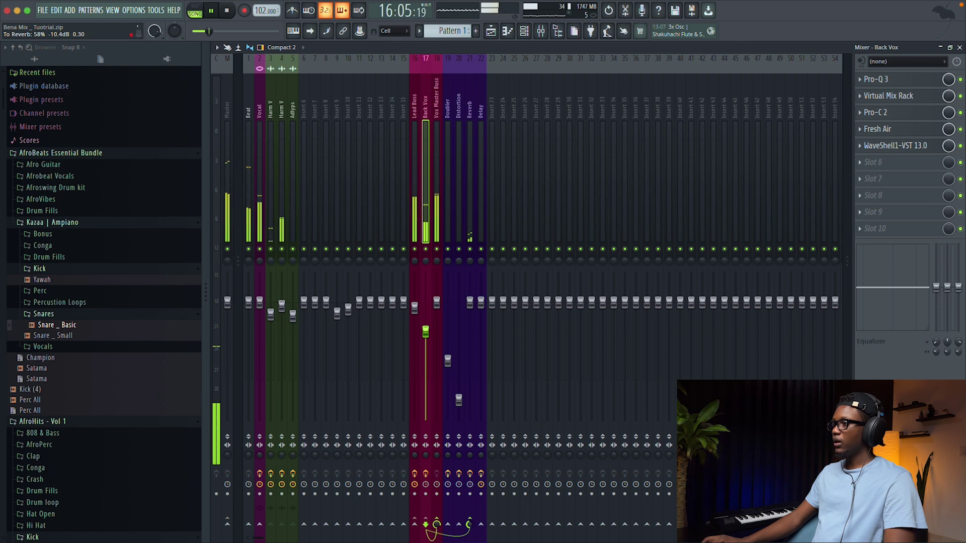
pyautogui.moveTo(469, 524); pyautogui.dragTo(469, 524)
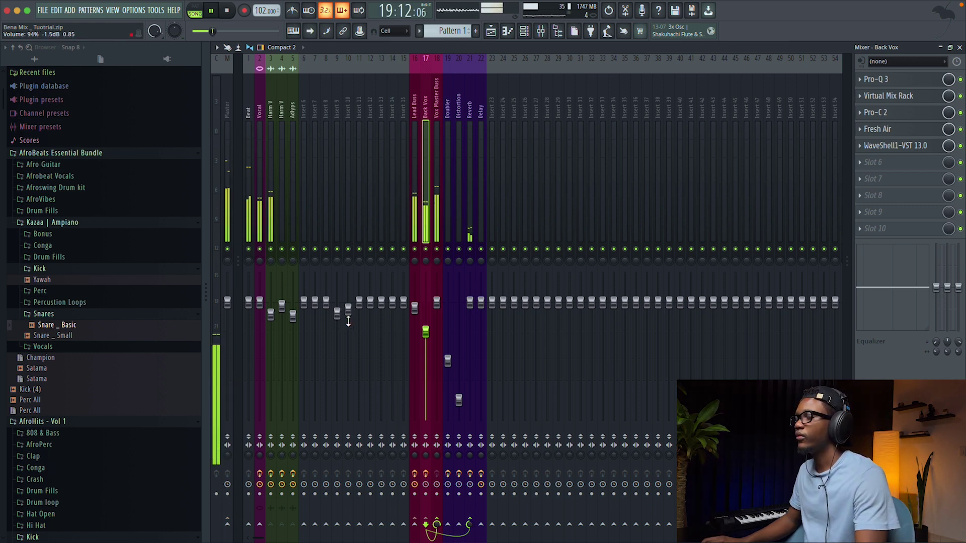
pyautogui.press('space')
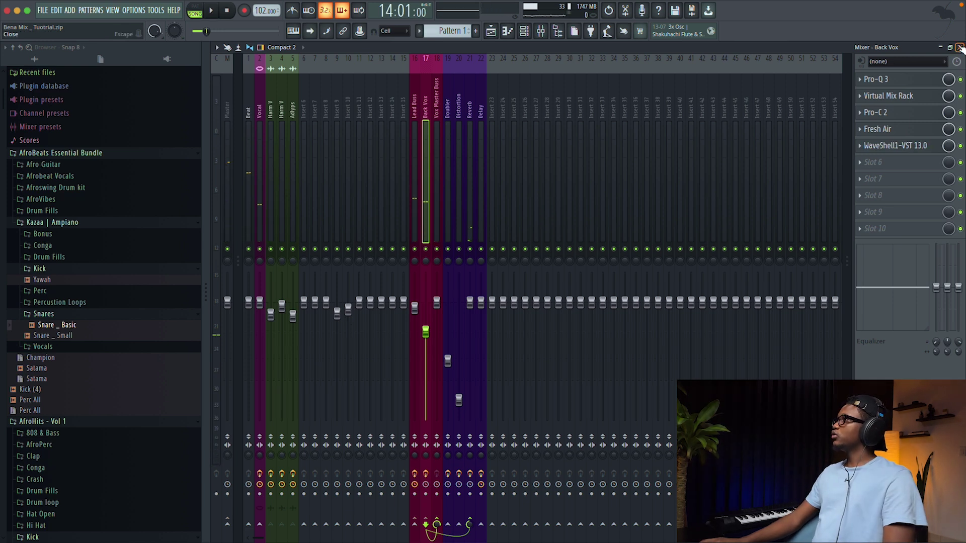
# Load Fruity Chorus into Back Vox slot 6 and set its mix knob to 36%.
pyautogui.click(859, 165)
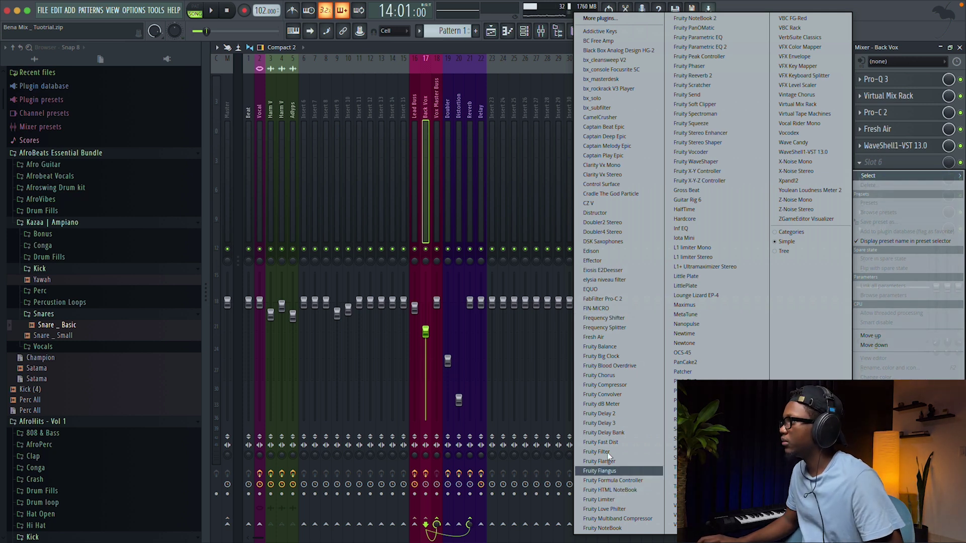
pyautogui.click(614, 376)
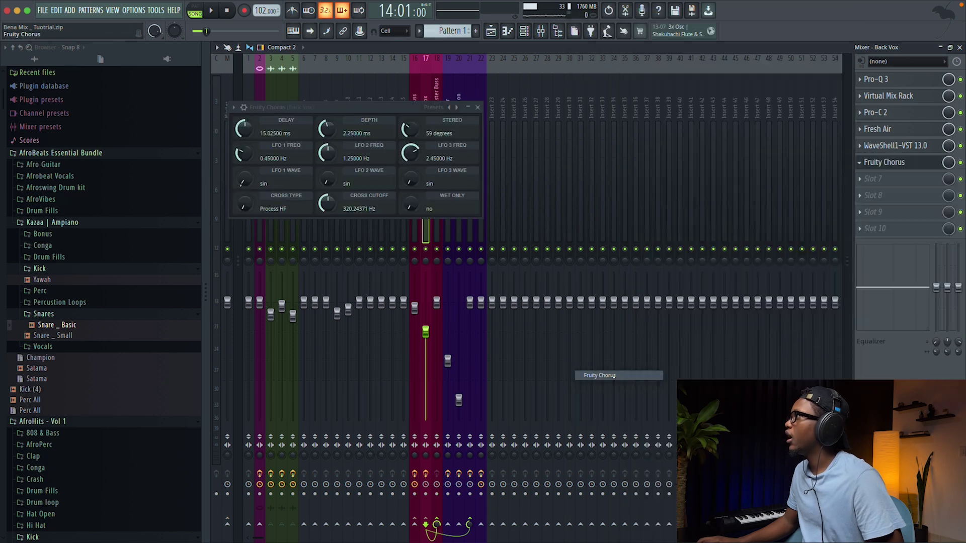
pyautogui.press('space')
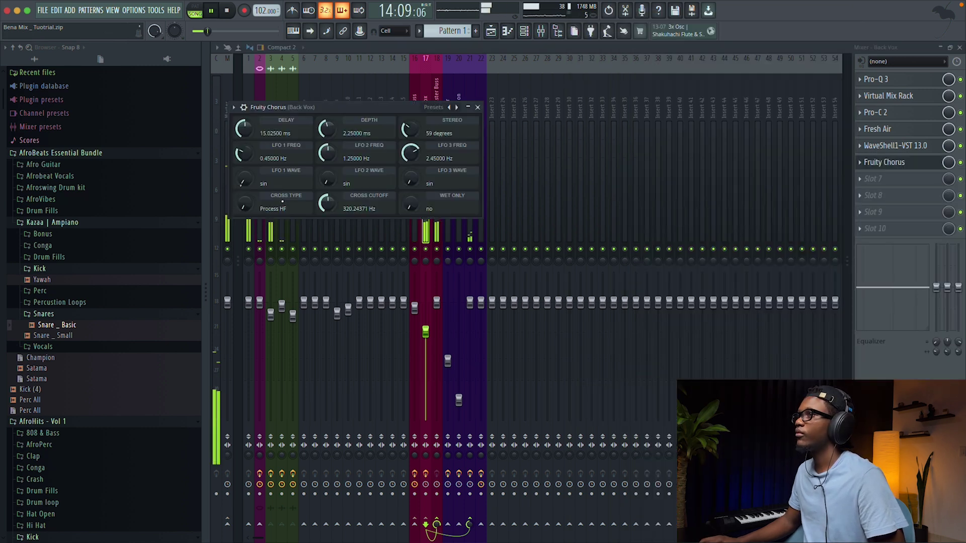
pyautogui.press('Escape')
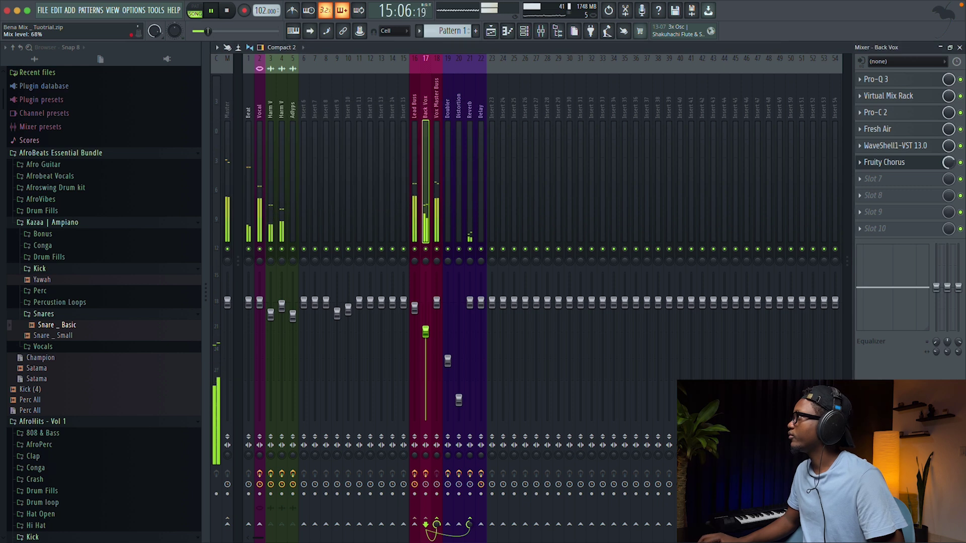
pyautogui.moveTo(948, 162); pyautogui.dragTo(947, 181)
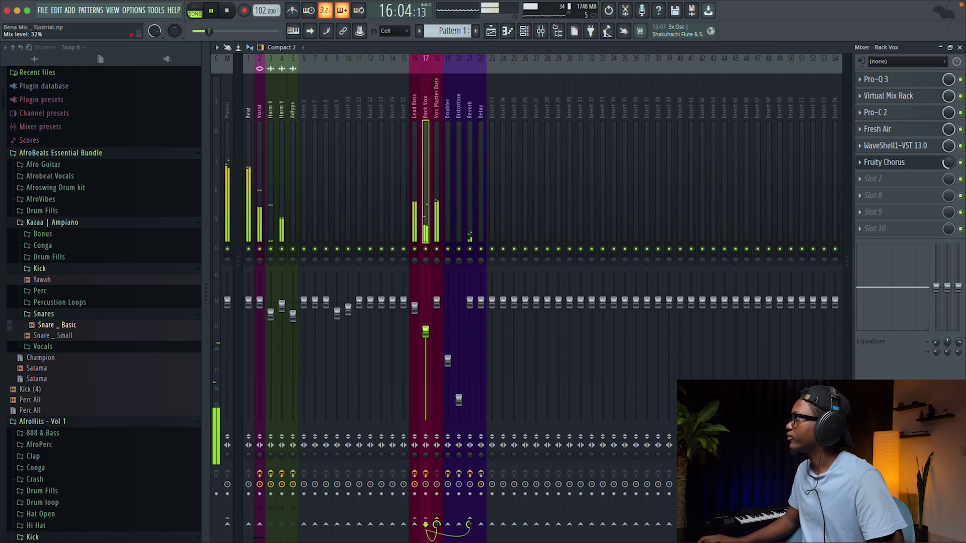
pyautogui.press('space')
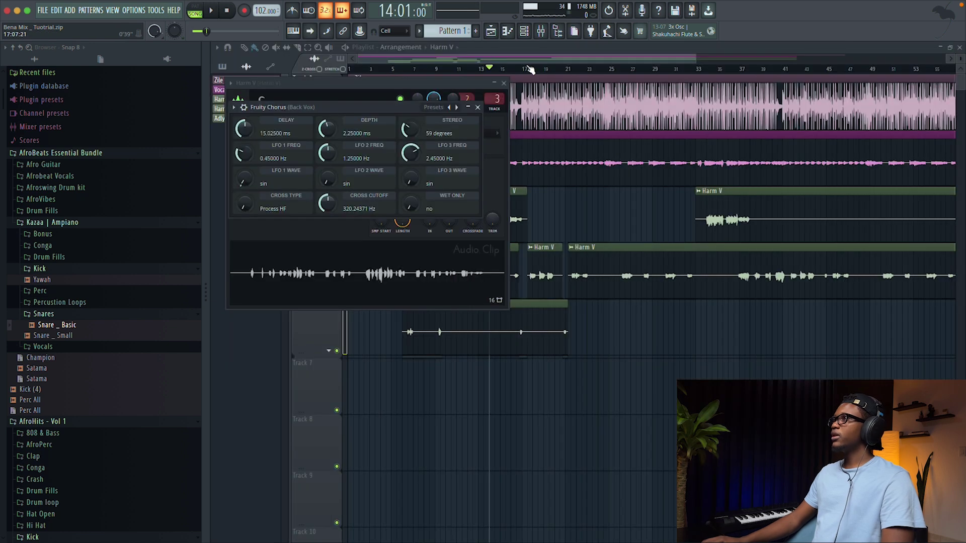
# Close leftover windows, zoom the playlist to bars 1–30 and play the vocals from bar 11.
pyautogui.press('Escape')
pyautogui.press('Escape')
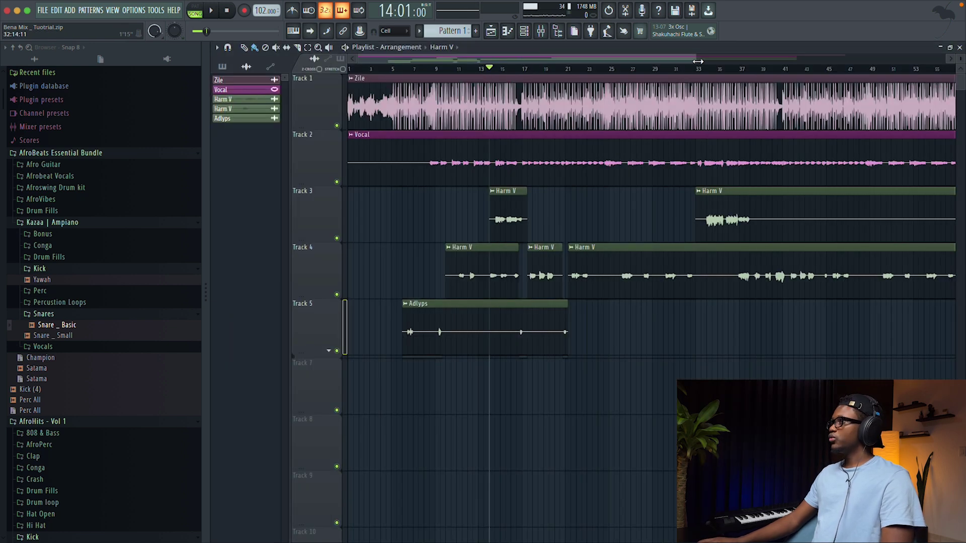
pyautogui.moveTo(697, 60); pyautogui.dragTo(536, 61)
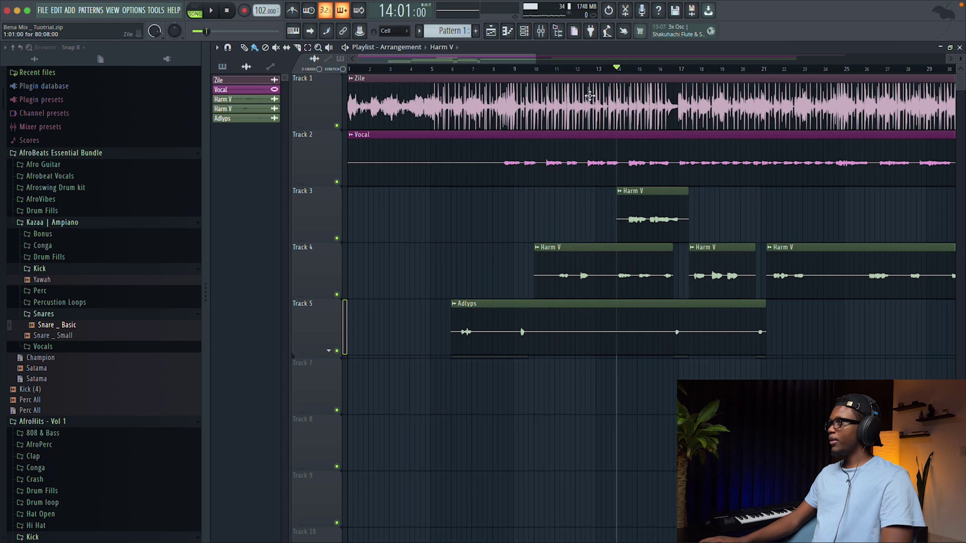
pyautogui.click(557, 70)
pyautogui.press('space')
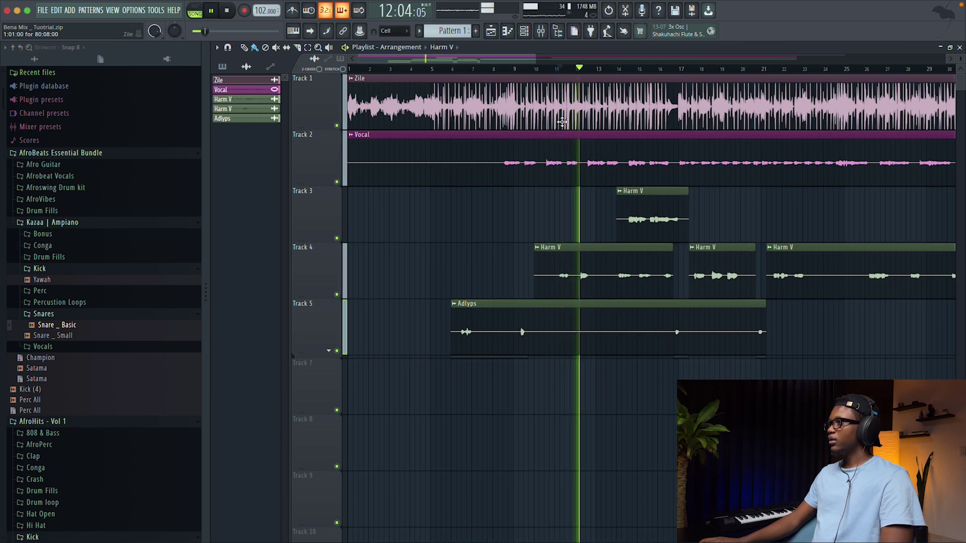
pyautogui.hscroll(4, 493, 154)
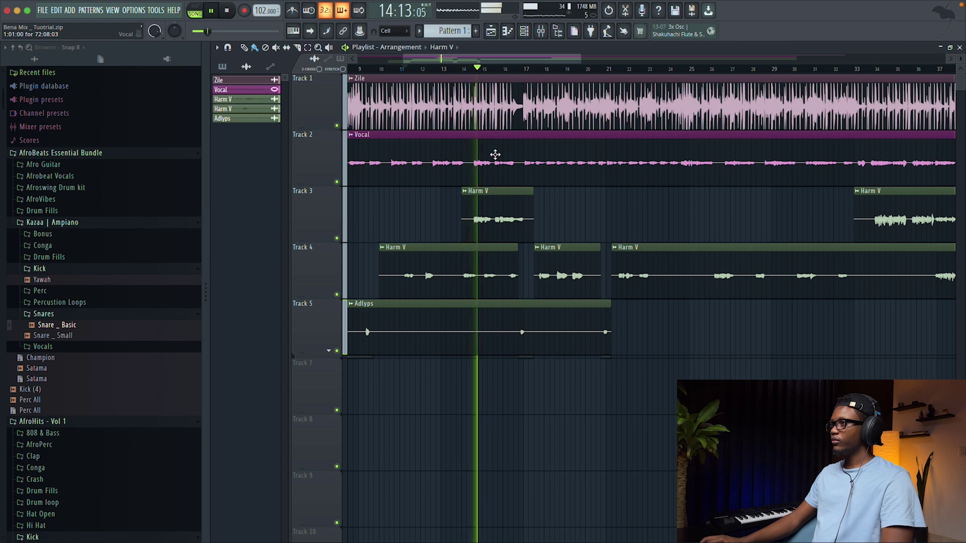
# Check the Track 3 Harm V clip settings, then stop playback.
pyautogui.doubleClick(485, 201)
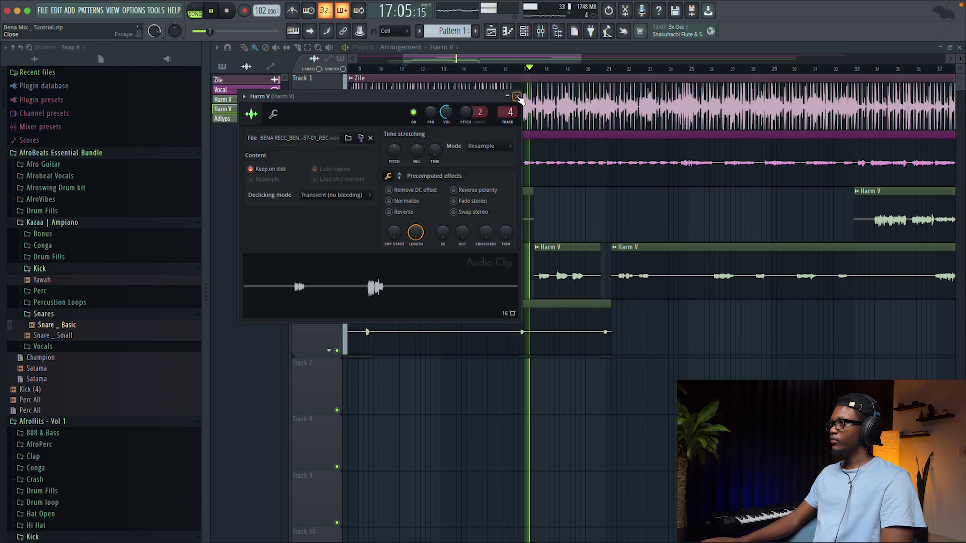
pyautogui.press('Escape')
pyautogui.scroll(-1, 559, 261)
pyautogui.press('space')
pyautogui.scroll(-1, 537, 191)
pyautogui.scroll(2, 550, 201)
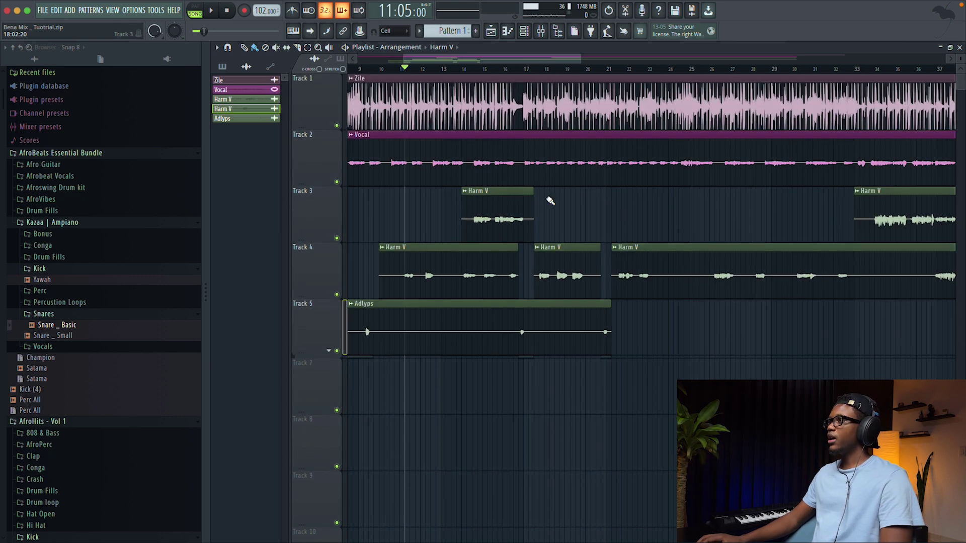
# Automate the Track 4 Harm V clip's panning offset and zoom in on bars 13–23.
pyautogui.rightClick(541, 252)
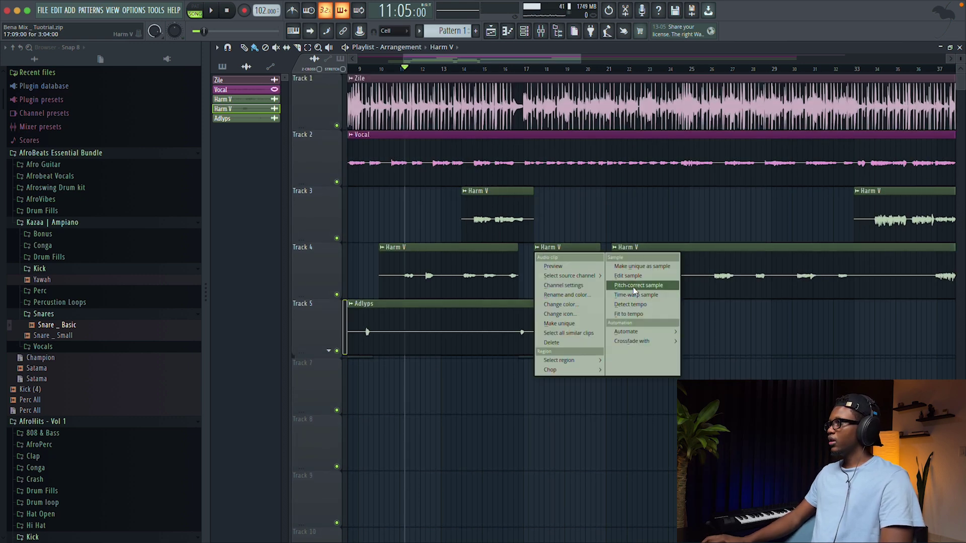
pyautogui.moveTo(649, 330)
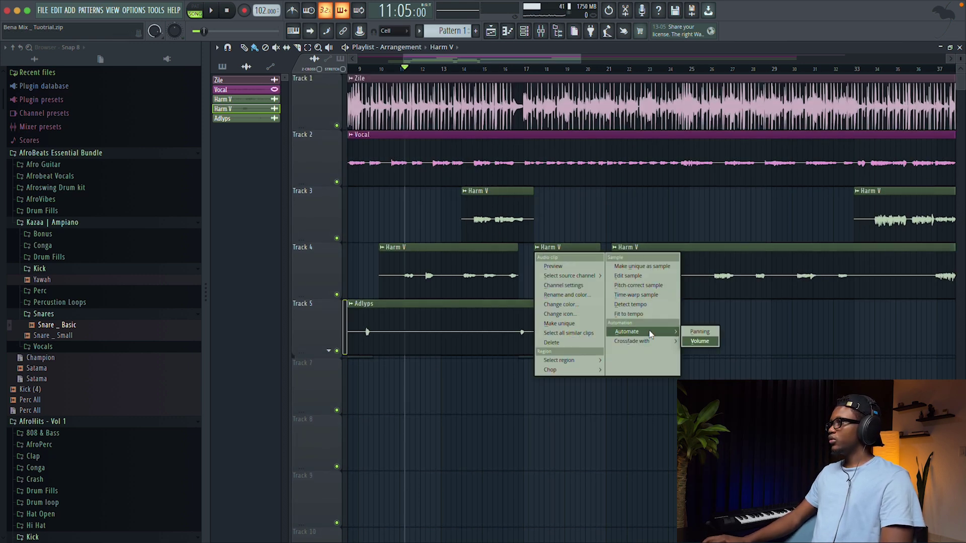
pyautogui.click(702, 332)
pyautogui.moveTo(962, 58); pyautogui.dragTo(962, 68)
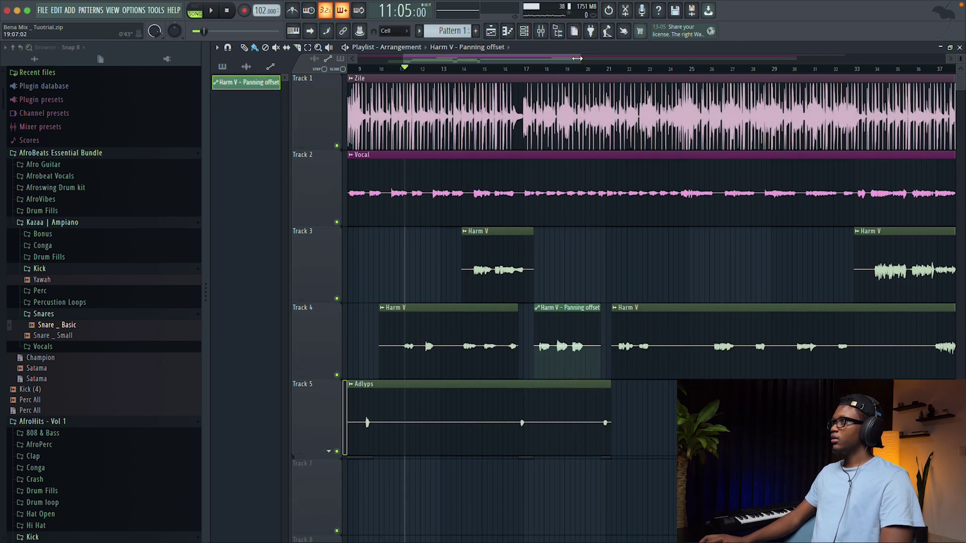
pyautogui.moveTo(577, 58); pyautogui.dragTo(497, 58)
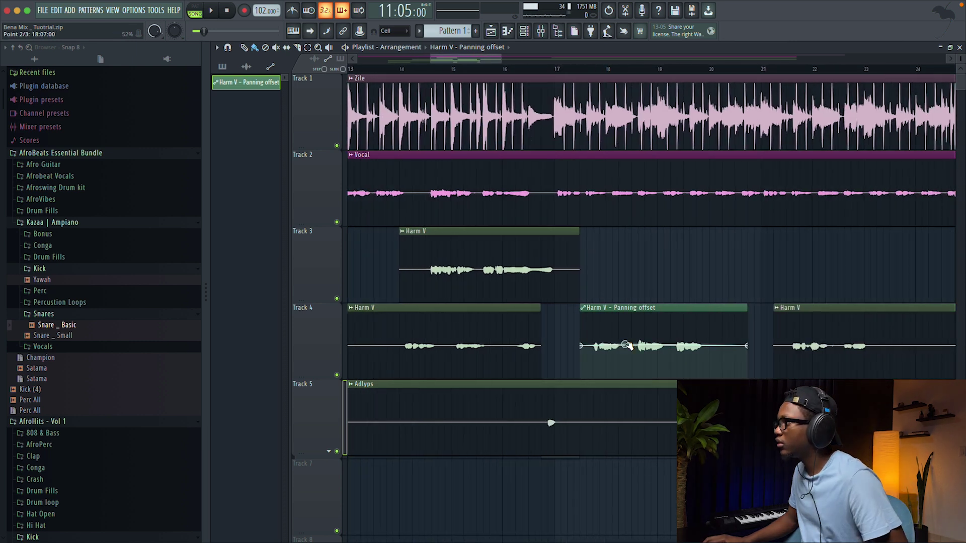
# Raise the first panning automation point to the top at 100%.
pyautogui.rightClick(624, 347)
pyautogui.press('Escape')
pyautogui.rightClick(624, 345)
pyautogui.press('Escape')
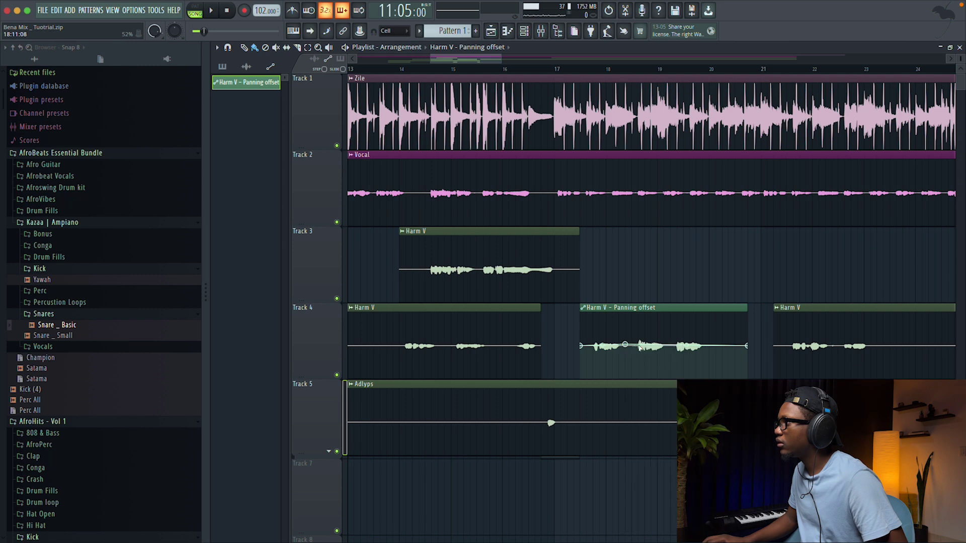
pyautogui.moveTo(625, 337); pyautogui.dragTo(624, 314)
pyautogui.moveTo(582, 345); pyautogui.dragTo(619, 388)
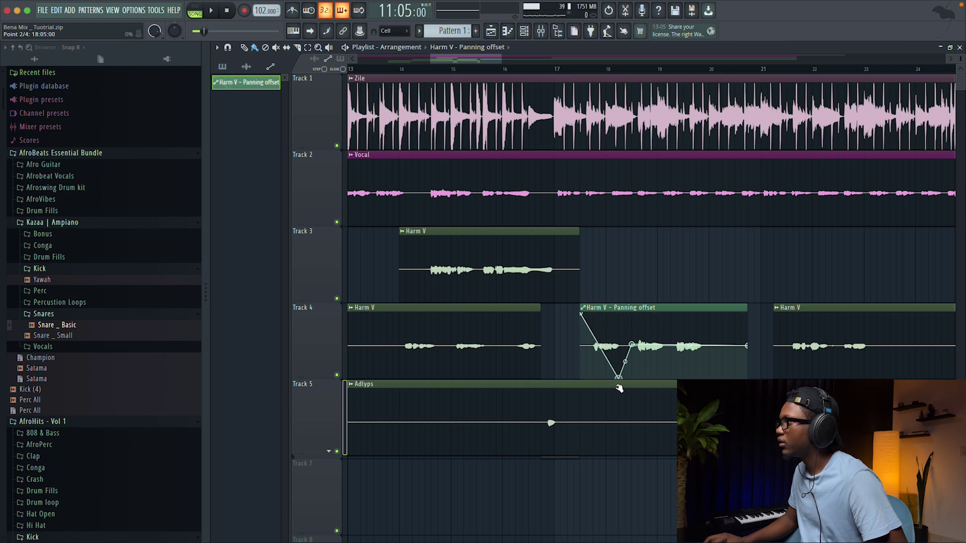
pyautogui.rightClick(583, 316)
pyautogui.click(586, 307)
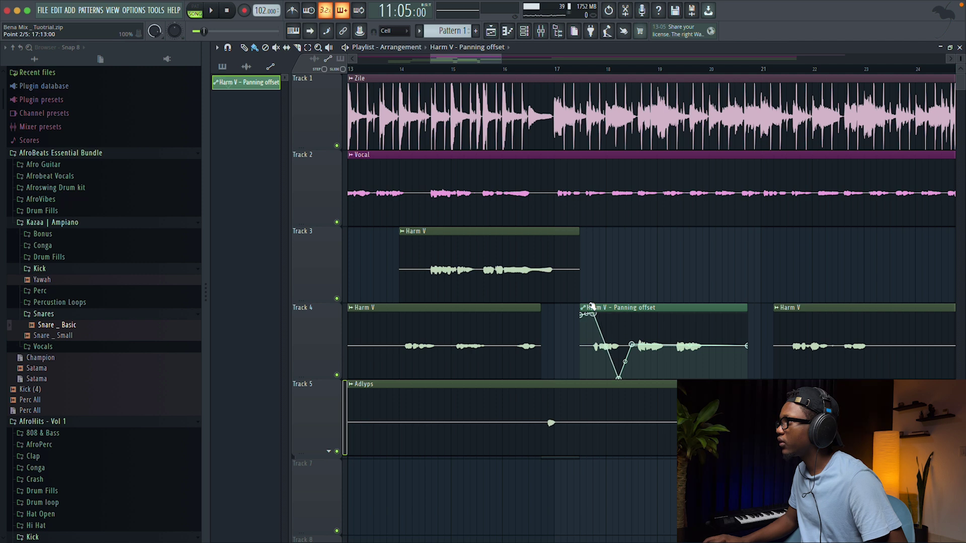
# Play from bar 17 to hear the pan sweep.
pyautogui.click(562, 69)
pyautogui.press('space')
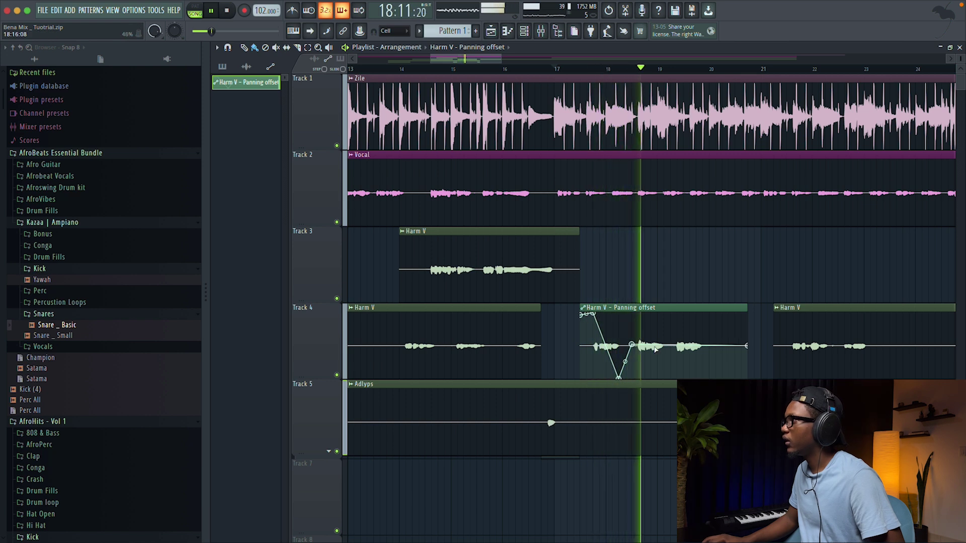
pyautogui.press('space')
# Reposition panning points: raise one near the top, lower point 4, move point 5 to bar 19.
pyautogui.moveTo(635, 344); pyautogui.dragTo(702, 305)
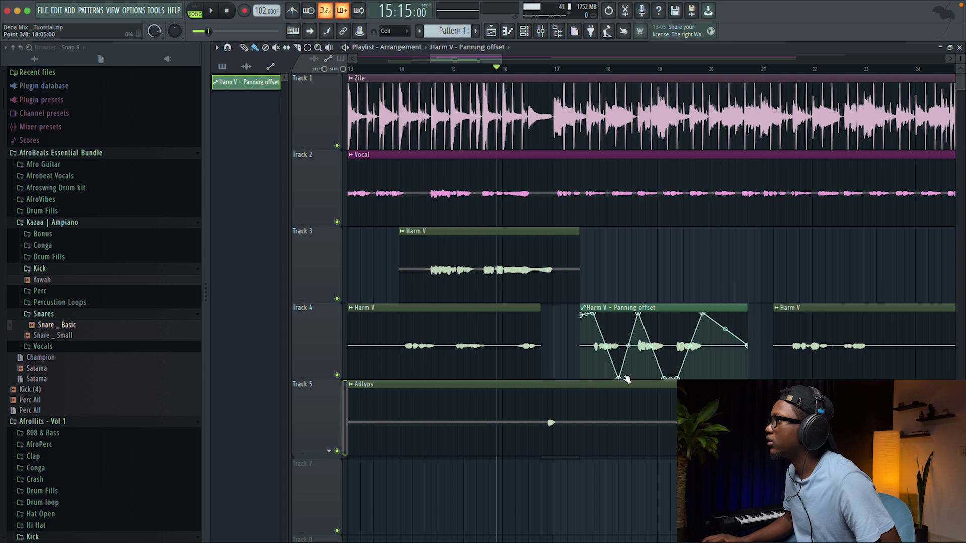
pyautogui.rightClick(628, 359)
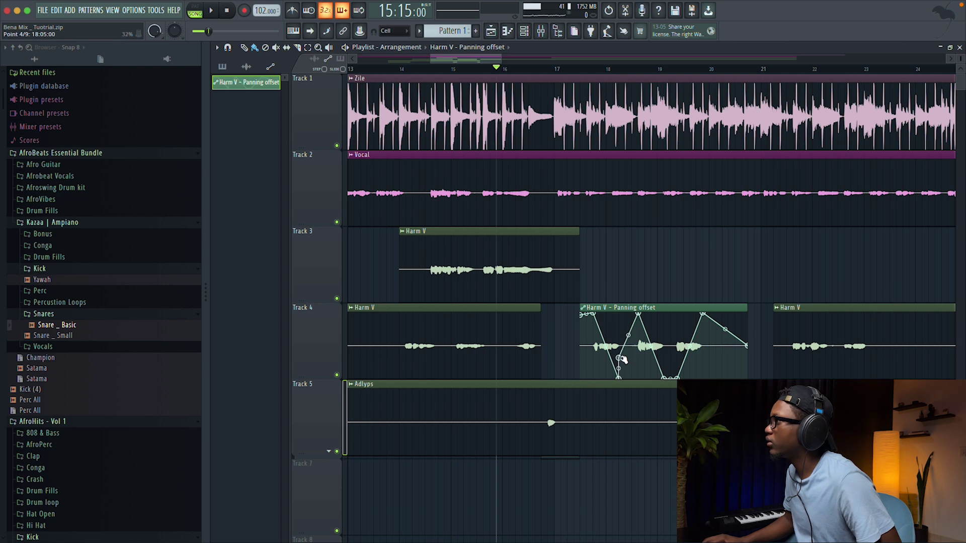
pyautogui.moveTo(621, 358); pyautogui.dragTo(640, 378)
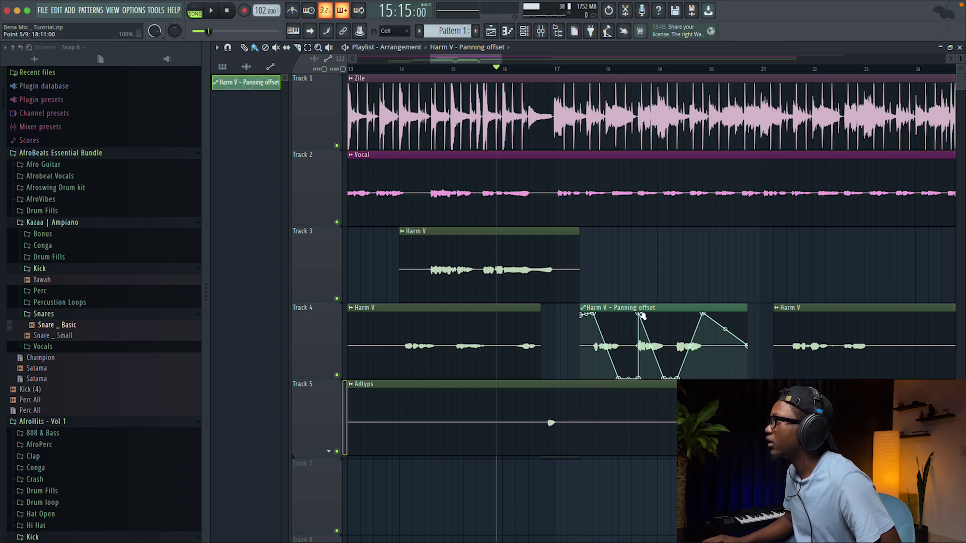
pyautogui.moveTo(640, 314); pyautogui.dragTo(661, 313)
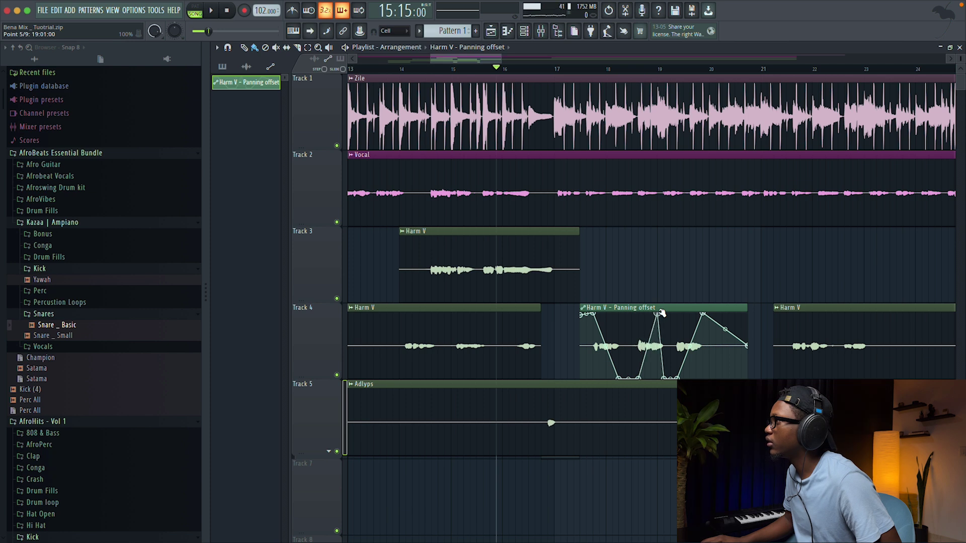
# Delete two low panning points, pull another to the lane bottom, and audition the result.
pyautogui.rightClick(664, 377)
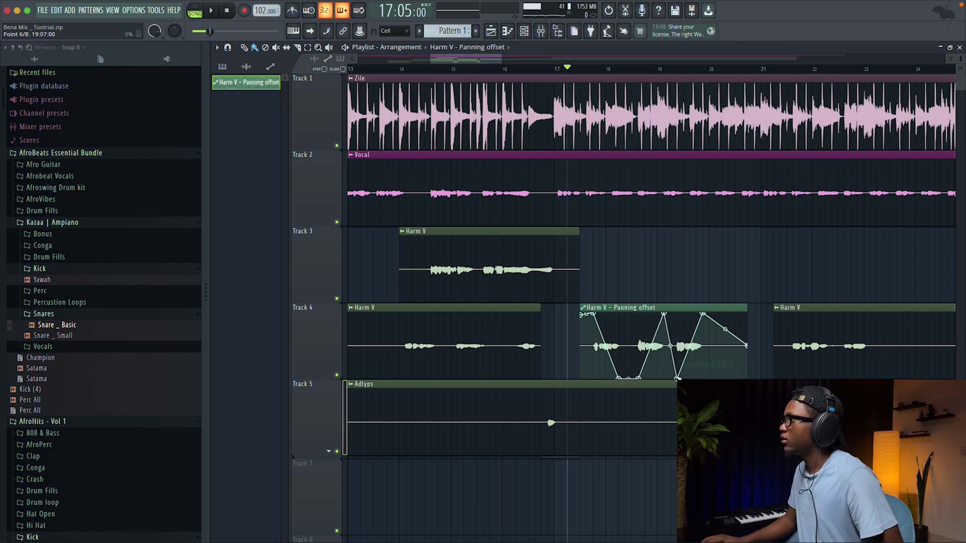
pyautogui.rightClick(676, 378)
pyautogui.click(695, 363)
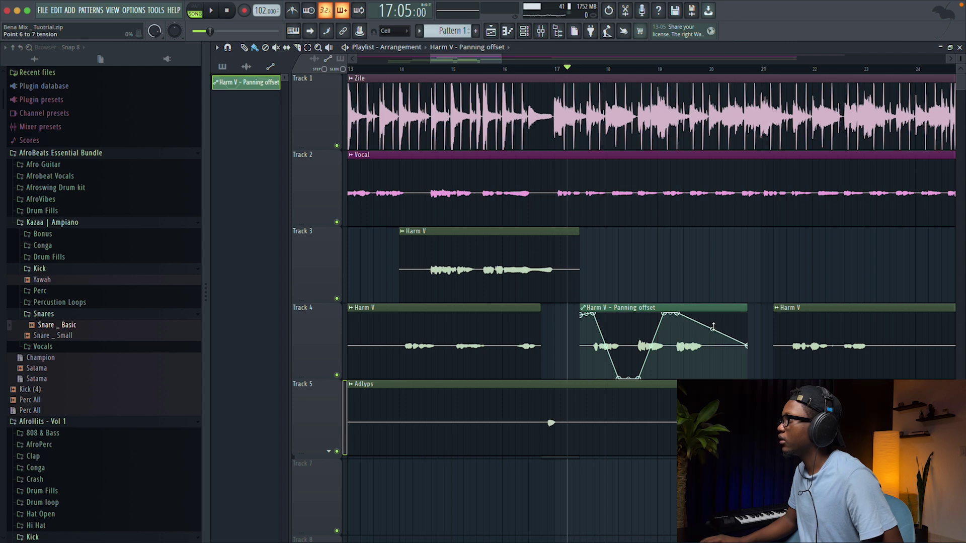
pyautogui.moveTo(722, 335); pyautogui.dragTo(702, 377)
pyautogui.press('space')
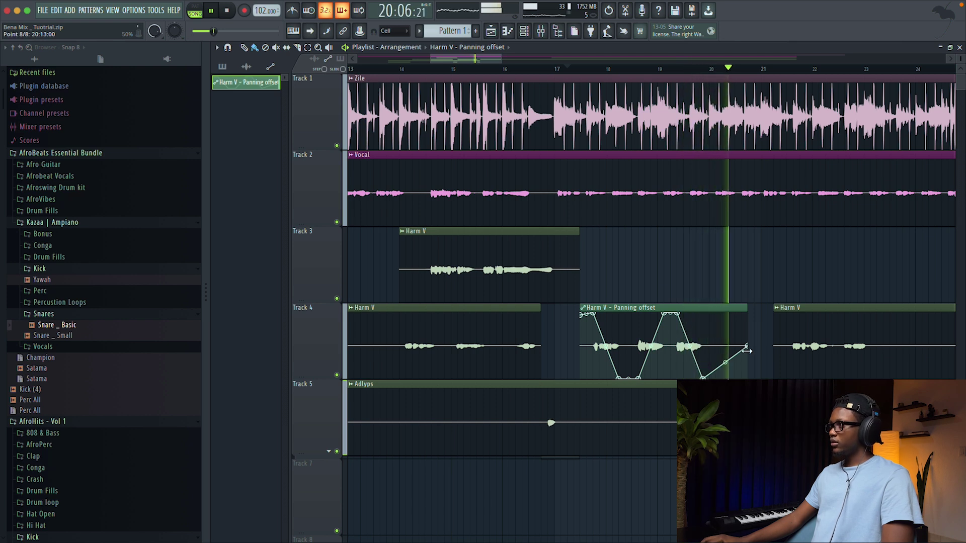
pyautogui.scroll(-3, 704, 247)
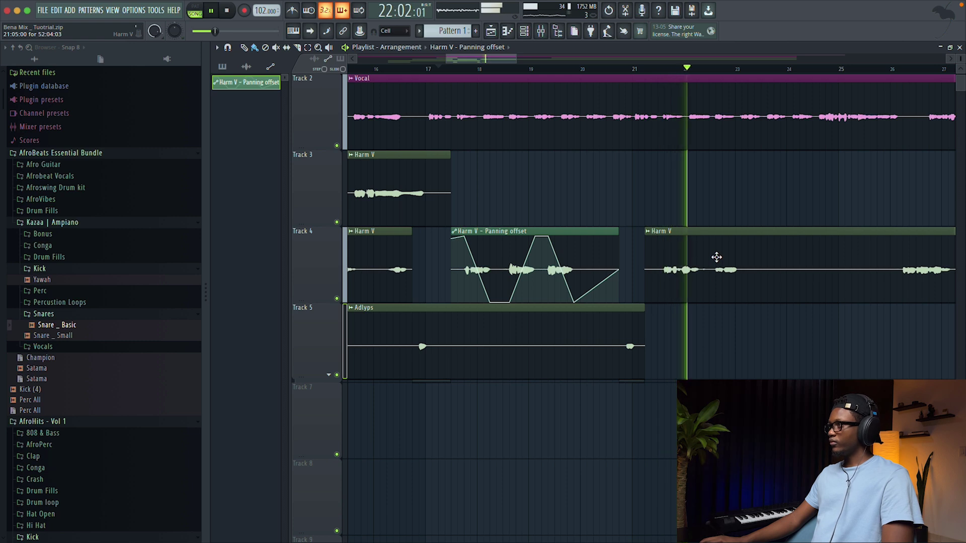
# Trim the last Harm V clip's start, then move the middle Harm V clip to Track 3 and lengthen it.
pyautogui.press('space')
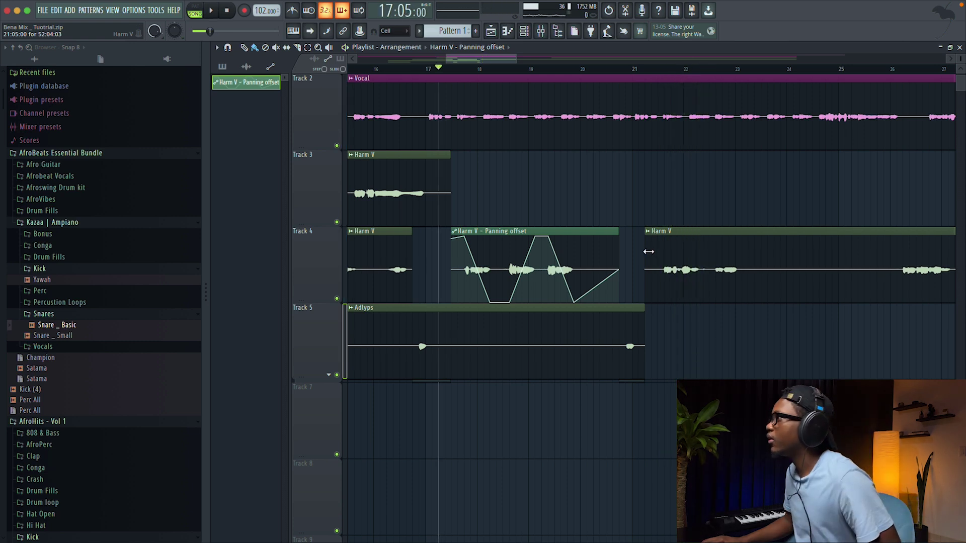
pyautogui.press('space')
pyautogui.press('space')
pyautogui.moveTo(648, 251); pyautogui.dragTo(701, 253)
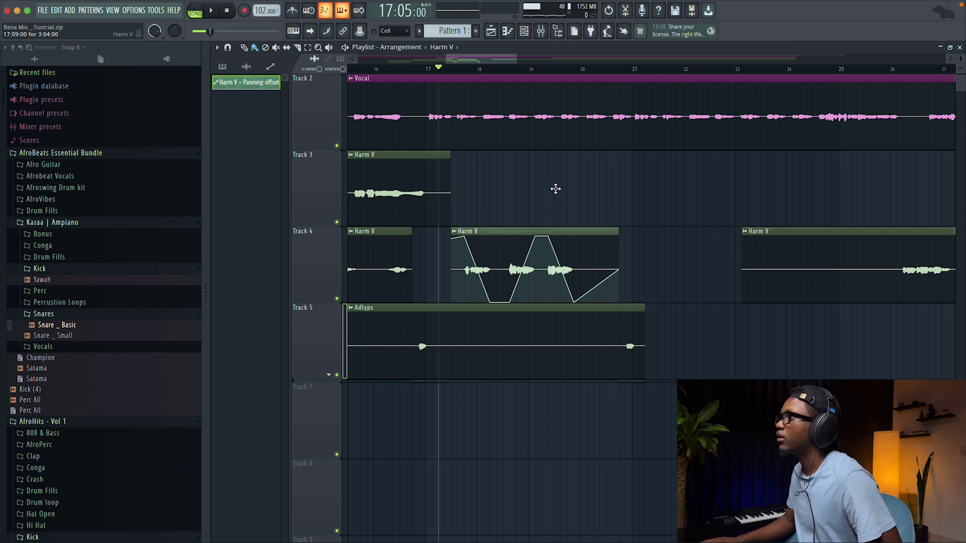
pyautogui.moveTo(553, 166)
pyautogui.mouseDown()
pyautogui.moveTo(556, 153)
pyautogui.moveTo(544, 152)
pyautogui.moveTo(553, 155)
pyautogui.mouseUp()
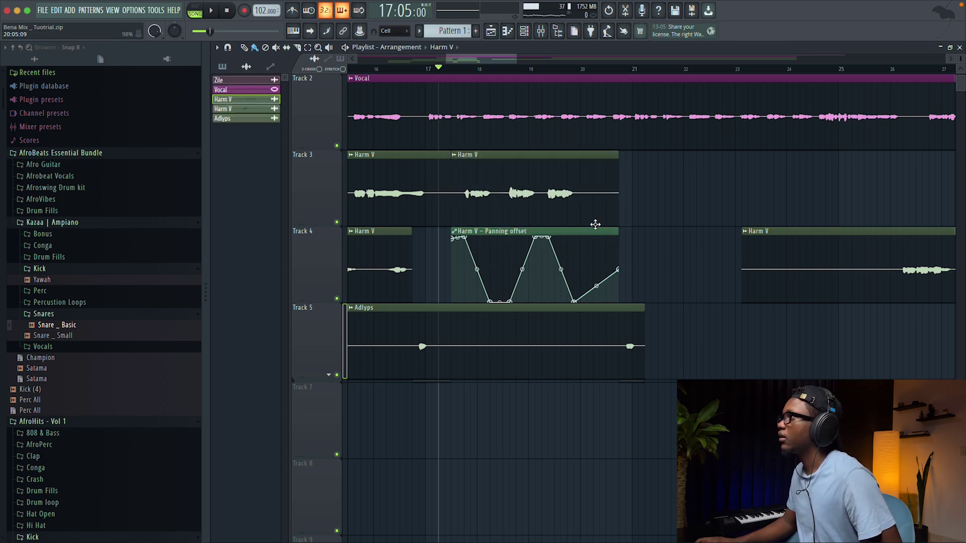
pyautogui.moveTo(619, 198); pyautogui.dragTo(731, 208)
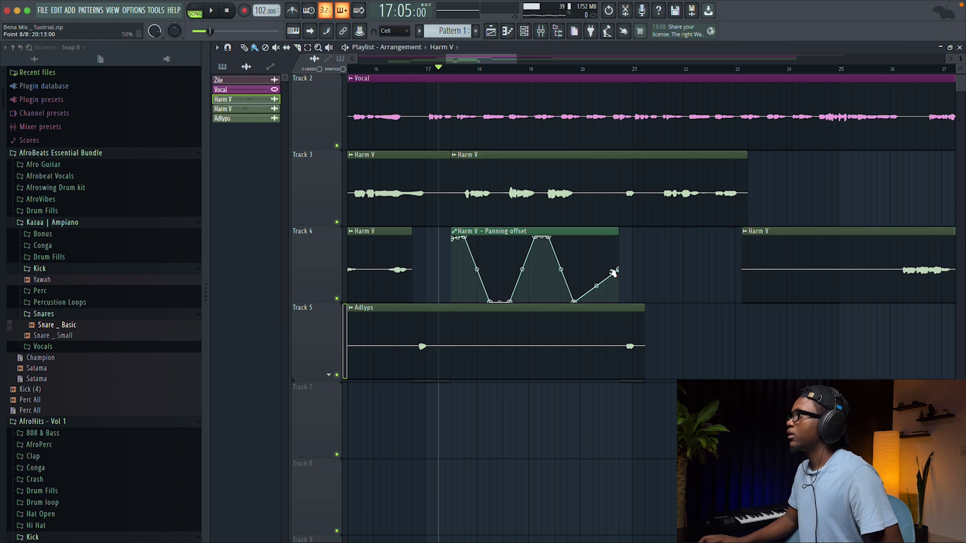
# Lengthen the panning automation clip and add a final upward ramp reaching bar 23.
pyautogui.moveTo(618, 234); pyautogui.dragTo(706, 237)
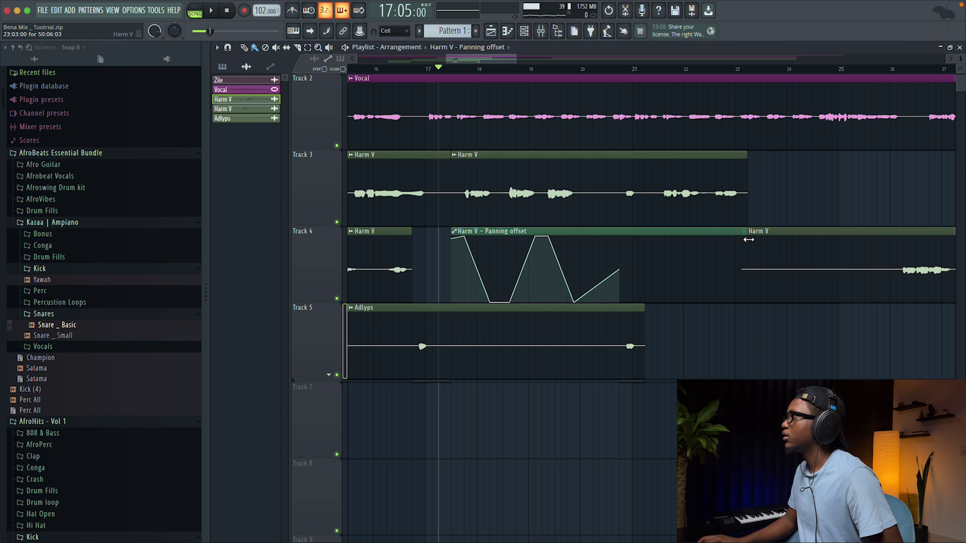
pyautogui.moveTo(620, 270); pyautogui.dragTo(671, 317)
pyautogui.click(672, 249)
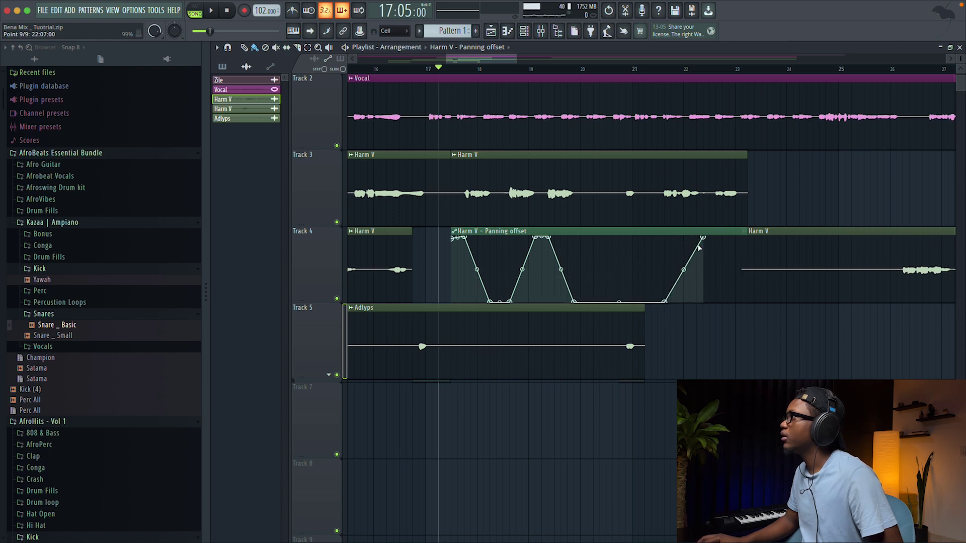
pyautogui.moveTo(705, 241); pyautogui.dragTo(694, 225)
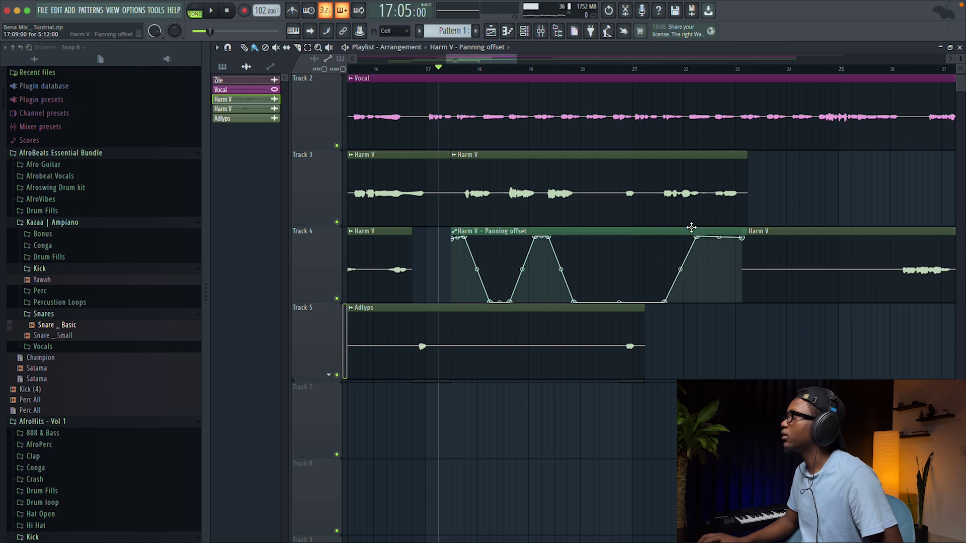
# Play from bar 21 to audition the new panning ending.
pyautogui.click(640, 69)
pyautogui.press('space')
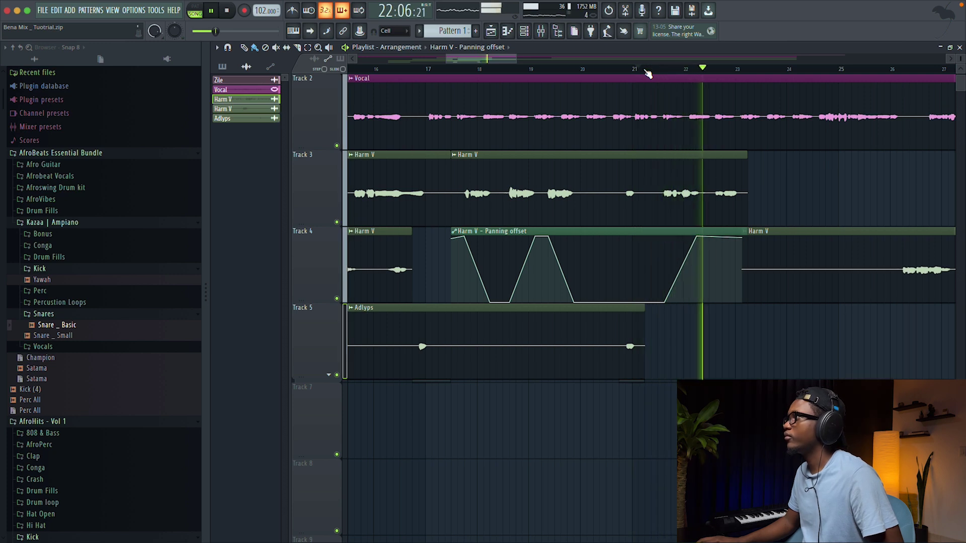
pyautogui.press('space')
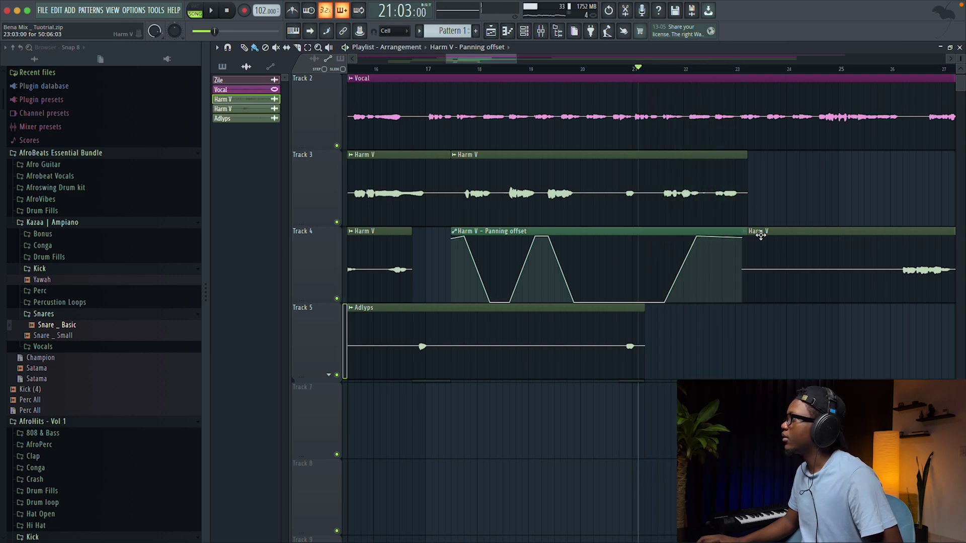
pyautogui.scroll(1, 765, 302)
pyautogui.hscroll(8, 704, 291)
pyautogui.press('space')
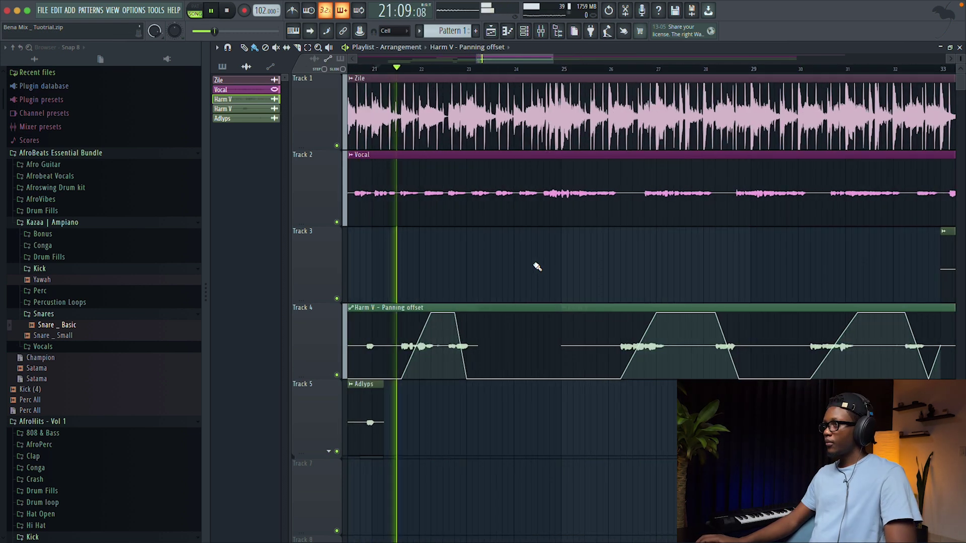
pyautogui.click(612, 69)
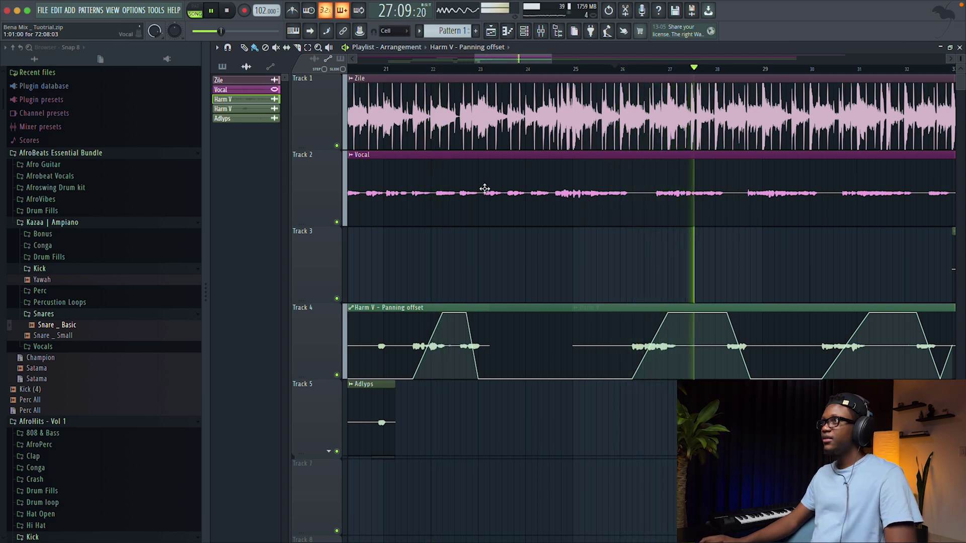
pyautogui.hscroll(-5, 651, 302)
pyautogui.moveTo(488, 60); pyautogui.dragTo(569, 214)
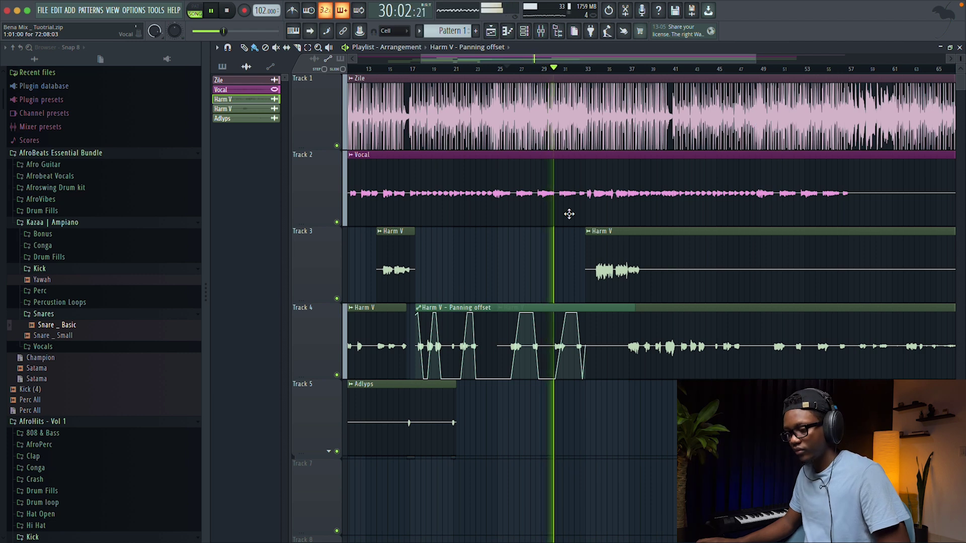
pyautogui.hscroll(-1, 569, 214)
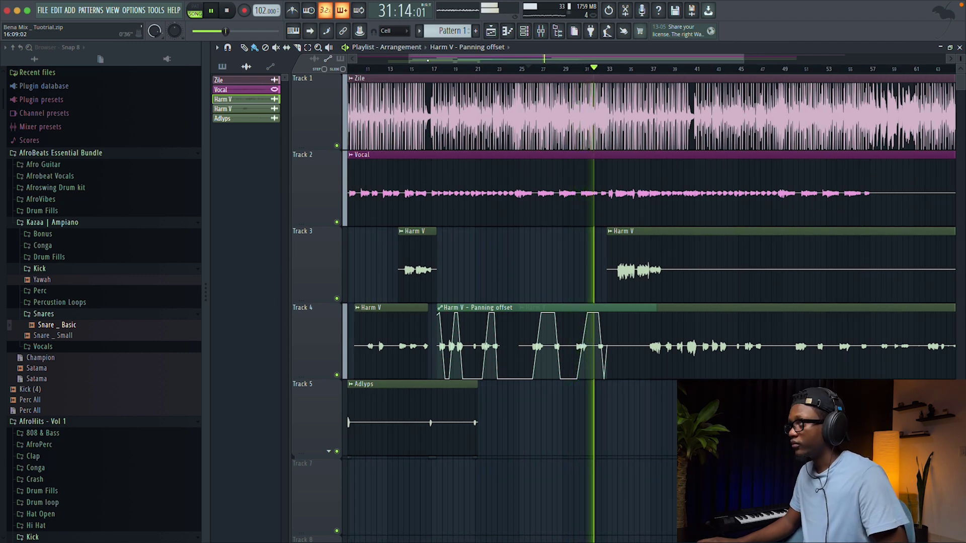
pyautogui.moveTo(435, 59); pyautogui.dragTo(385, 69)
pyautogui.scroll(-2, 862, 94)
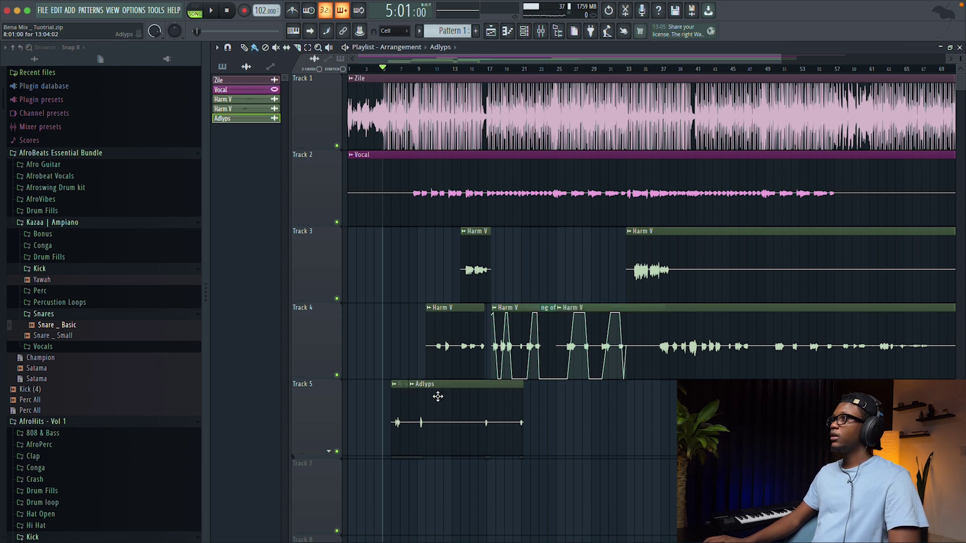
# Load Fruity Delay 3 into the Adlyps insert after MetaTune.
pyautogui.press('F9')
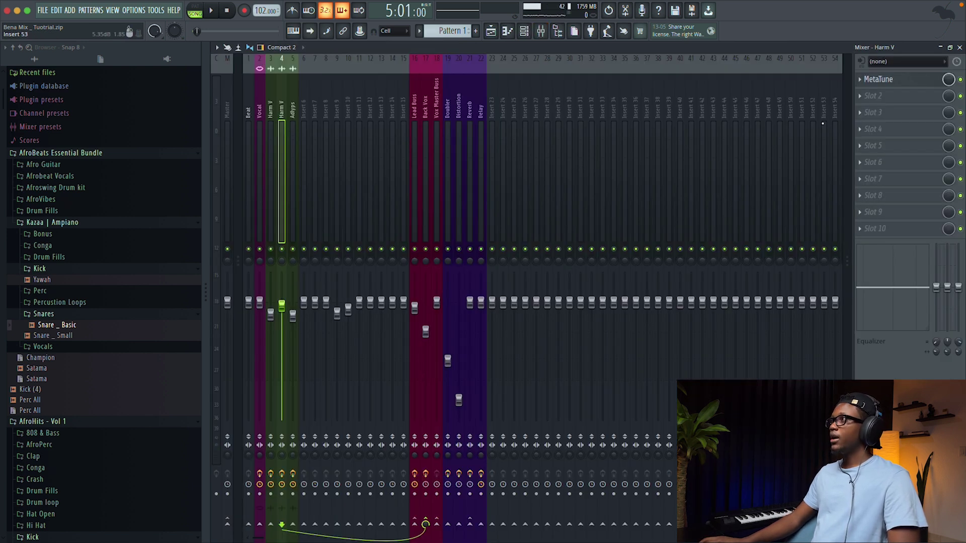
pyautogui.click(870, 96)
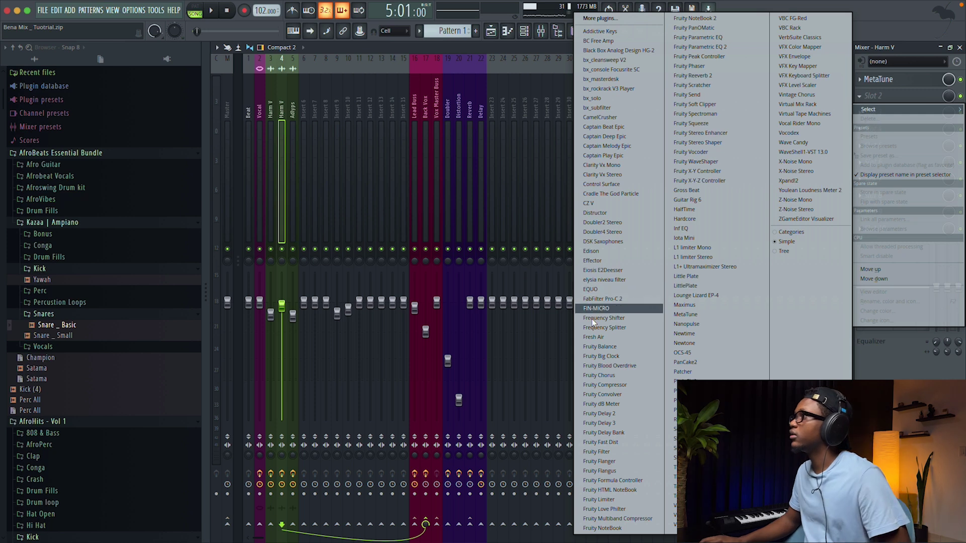
pyautogui.click(603, 423)
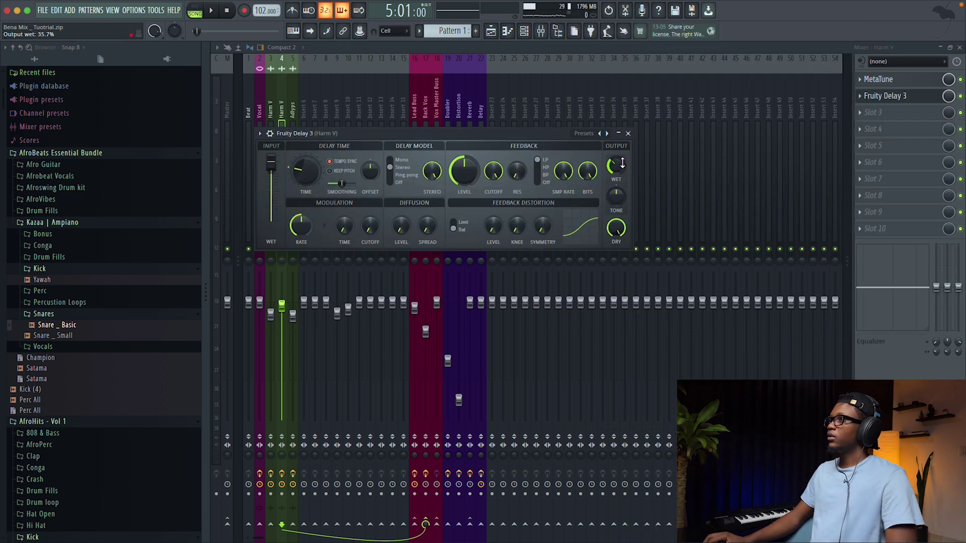
pyautogui.click(896, 97)
pyautogui.press('space')
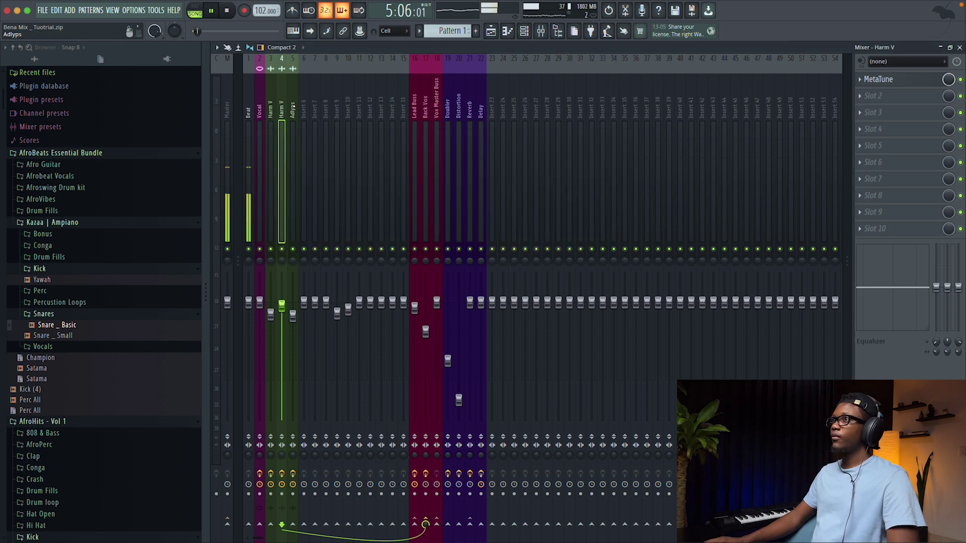
pyautogui.press('Right')
pyautogui.click(897, 96)
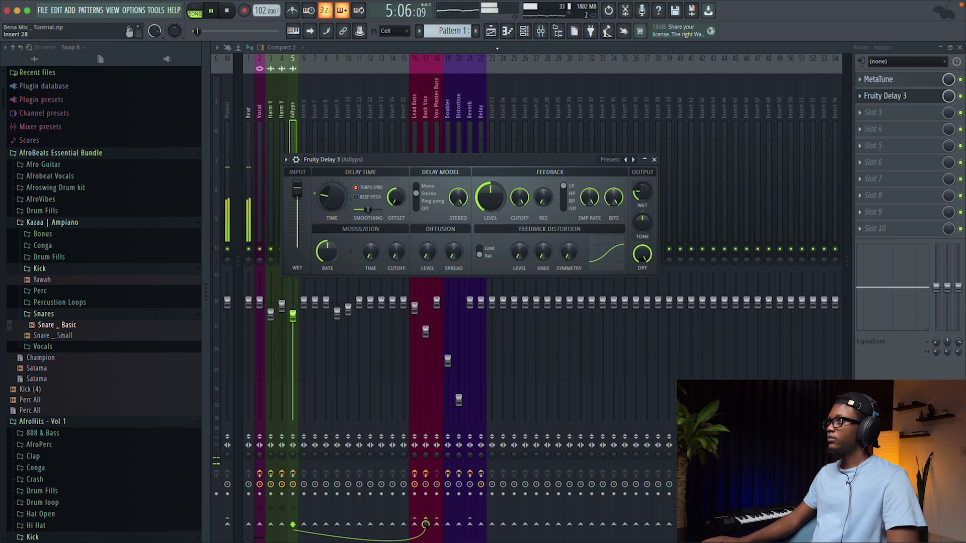
# Set the delay time to a quarter note and audition it against the arrangement.
pyautogui.rightClick(337, 201)
pyautogui.moveTo(382, 218)
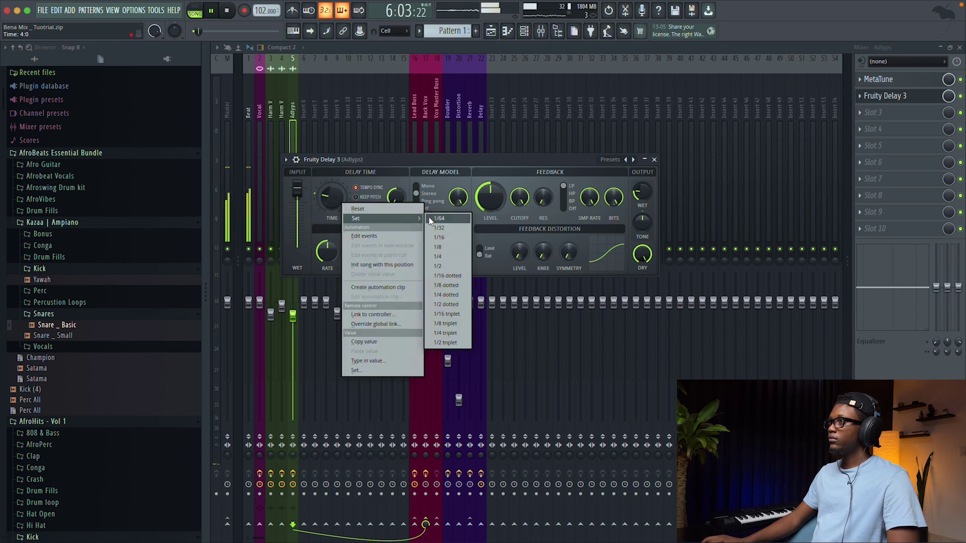
pyautogui.click(438, 256)
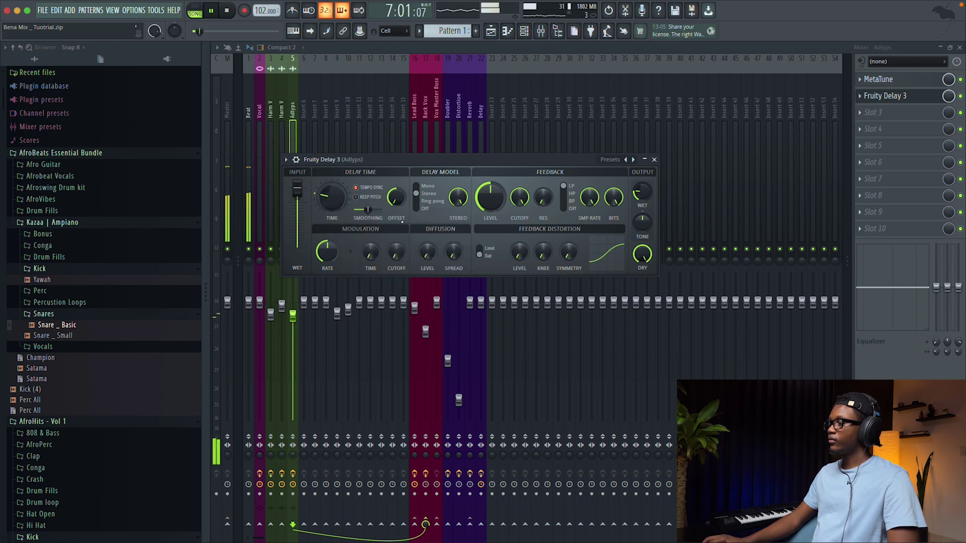
pyautogui.press('space')
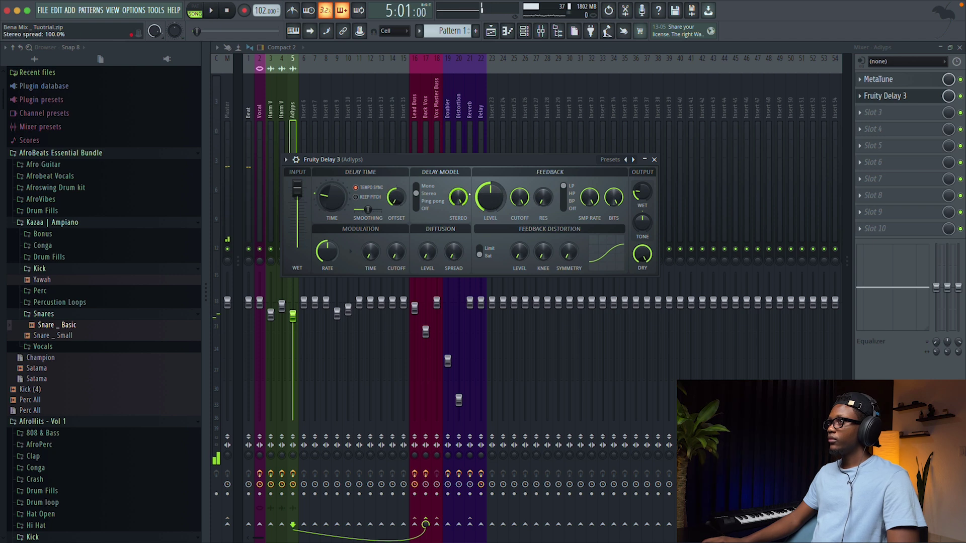
pyautogui.press('space')
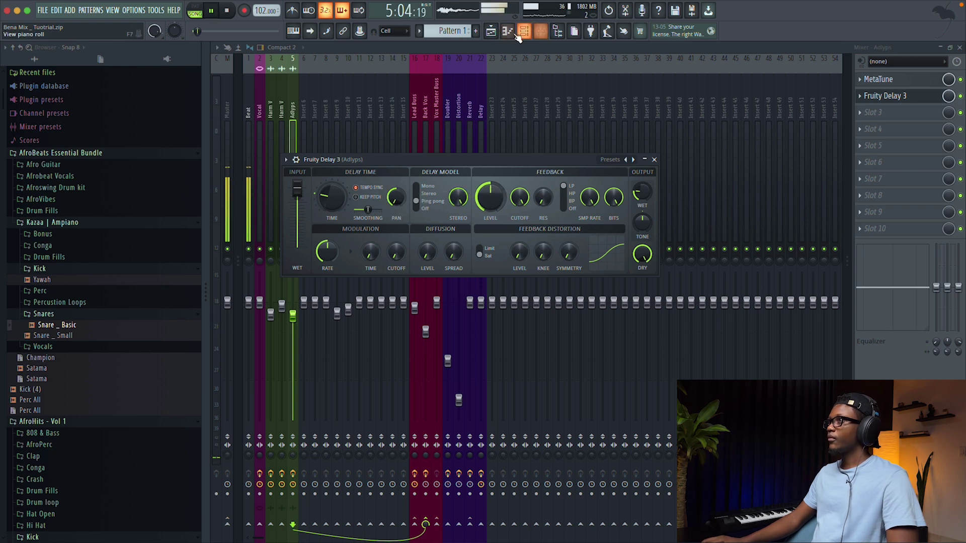
pyautogui.click(491, 32)
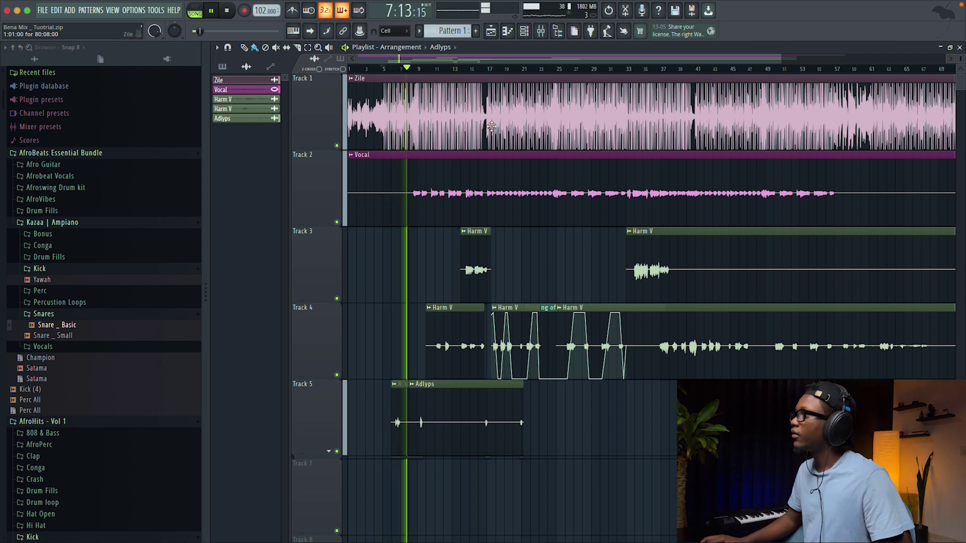
pyautogui.click(540, 32)
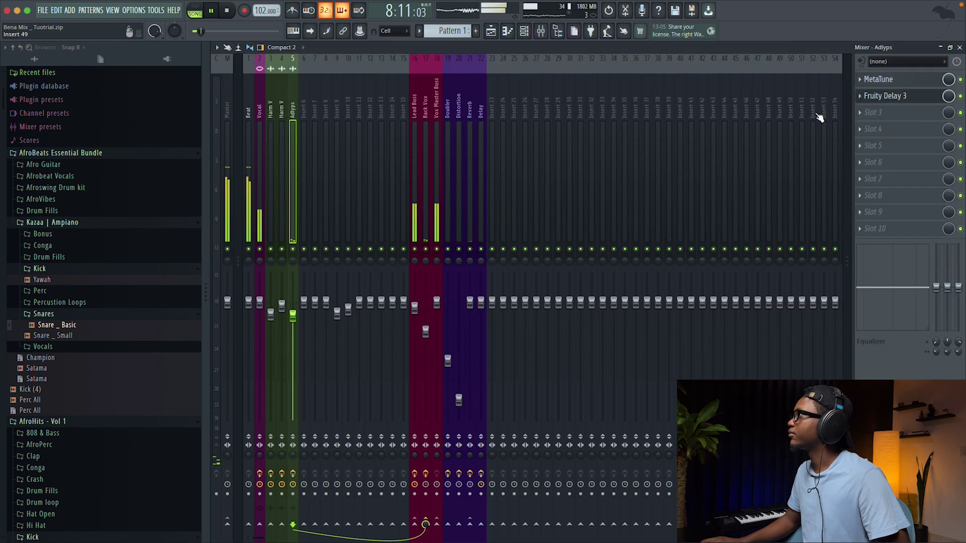
# Set the delay's wet output to about 13.9% and close its window.
pyautogui.click(900, 96)
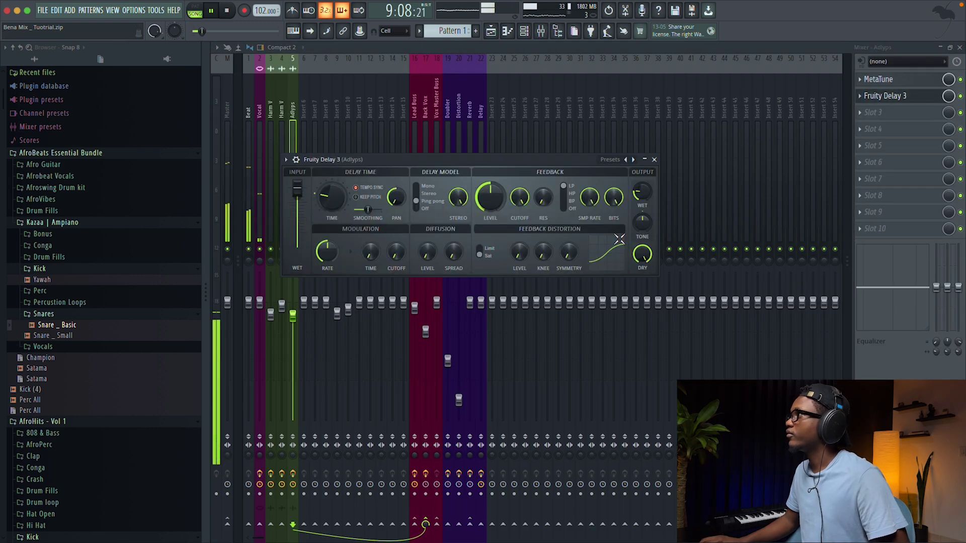
pyautogui.moveTo(641, 192); pyautogui.dragTo(642, 197)
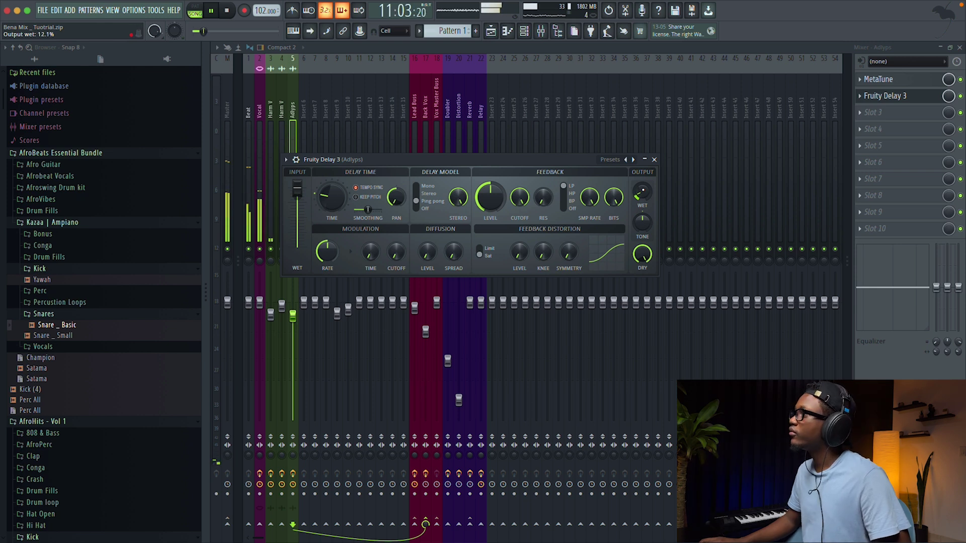
pyautogui.moveTo(641, 192); pyautogui.dragTo(642, 191)
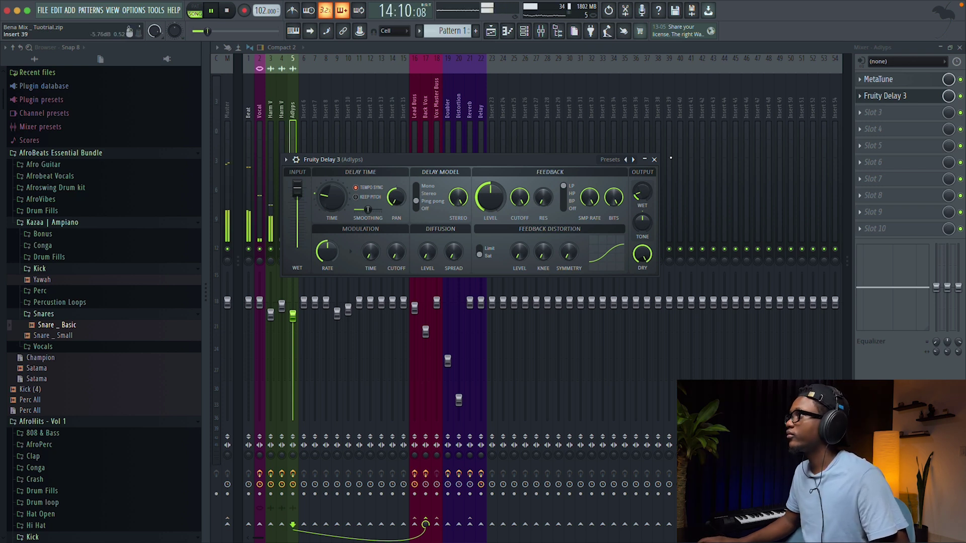
pyautogui.click(654, 159)
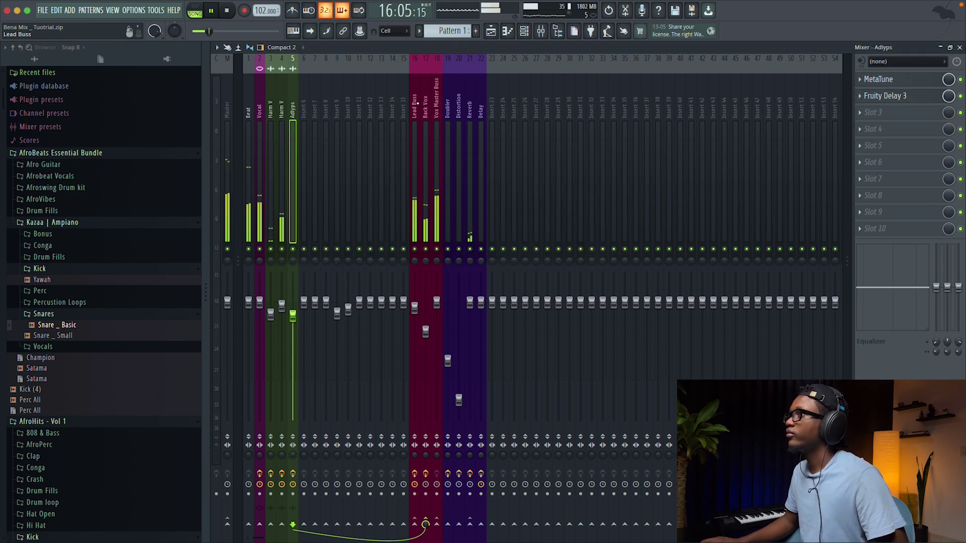
# Inspect the Lead Buss and Delay channel effect chains and stop playback.
pyautogui.click(415, 176)
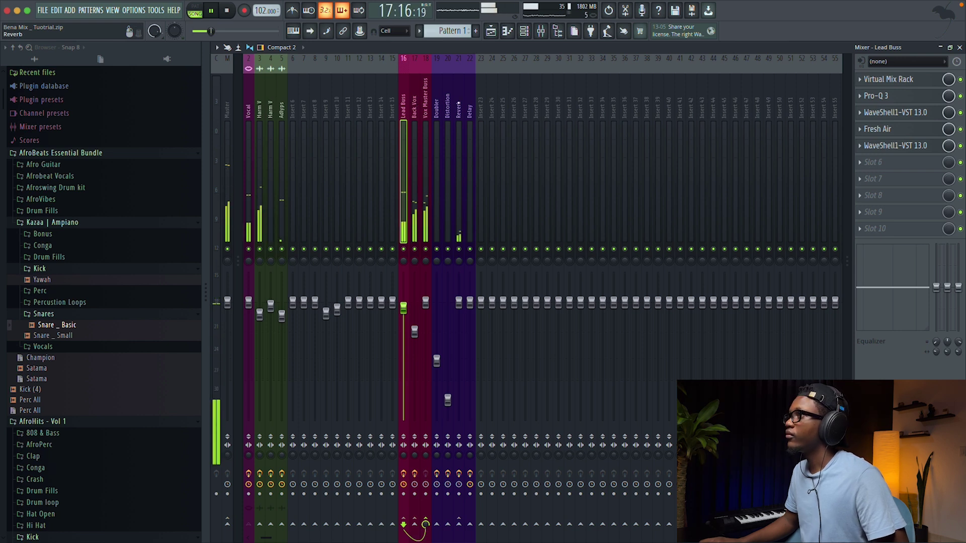
pyautogui.click(472, 107)
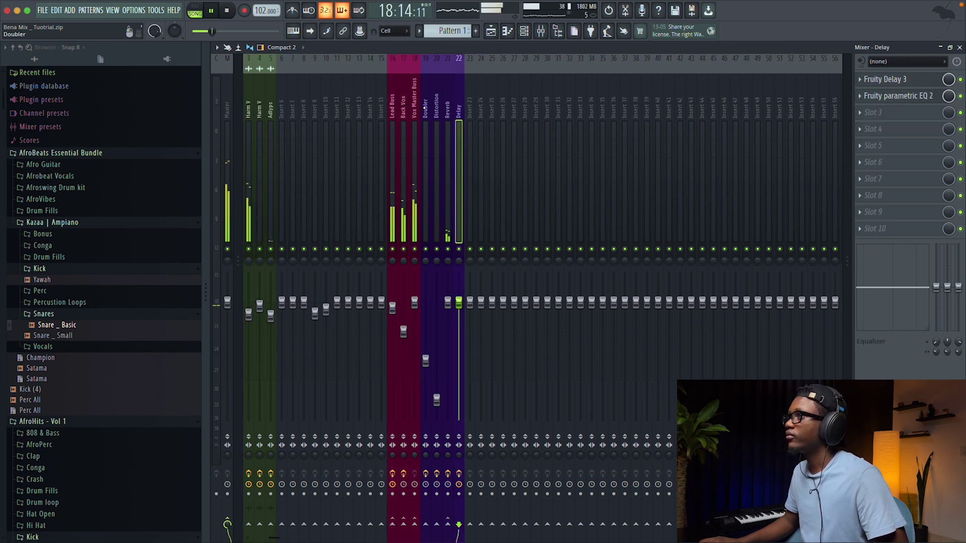
pyautogui.scroll(-1, 381, 107)
pyautogui.click(382, 107)
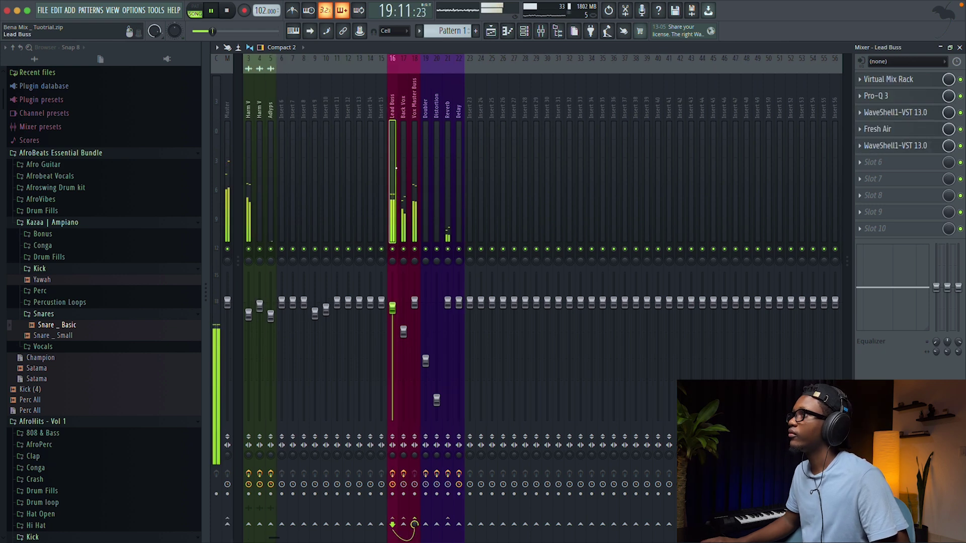
pyautogui.press('space')
pyautogui.scroll(2, 471, 526)
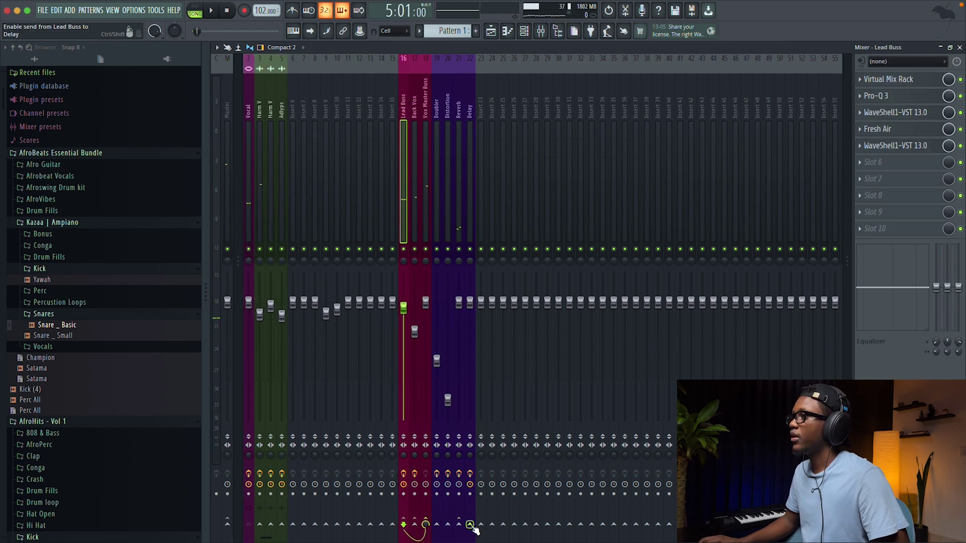
pyautogui.scroll(-5, 472, 527)
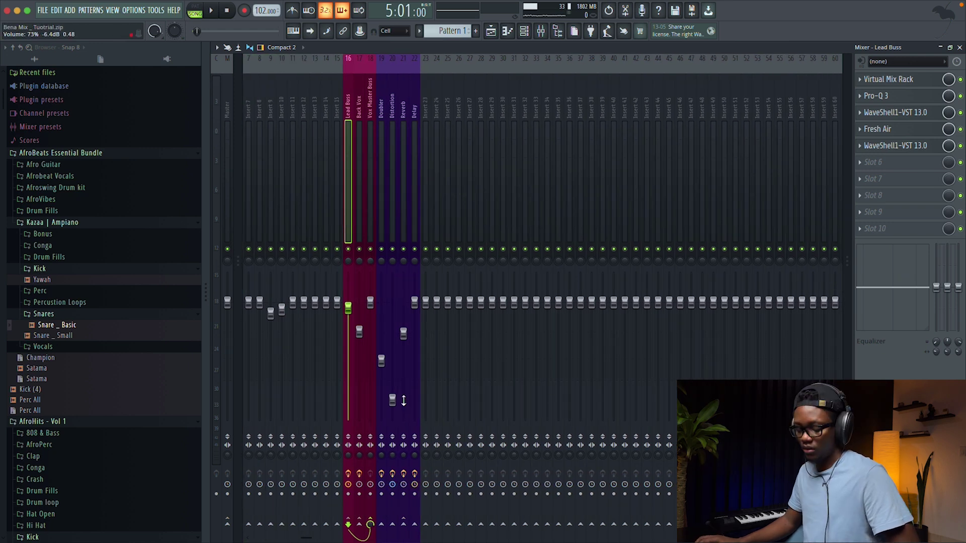
pyautogui.scroll(6, 384, 190)
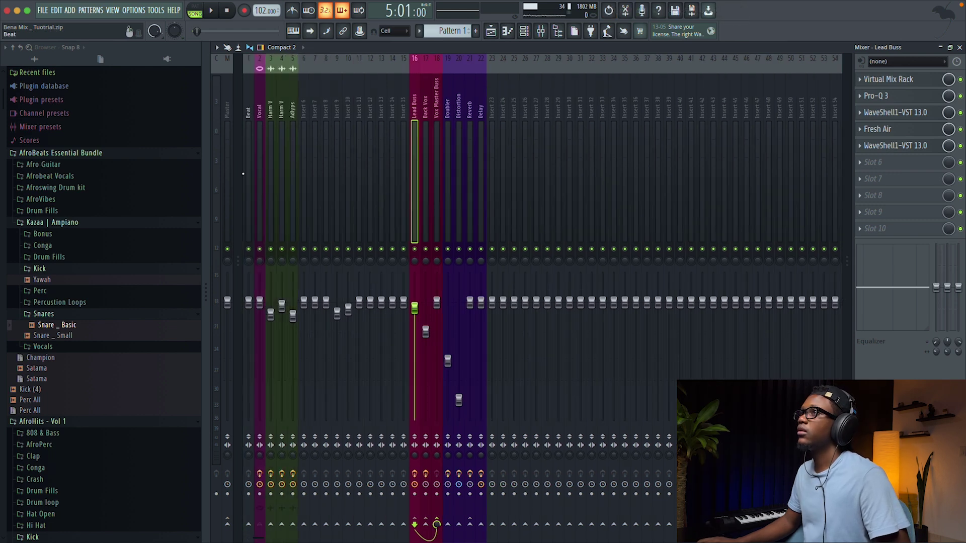
# Route the Lead Buss into the Delay channel, then select the Vox Master Buss.
pyautogui.click(257, 162)
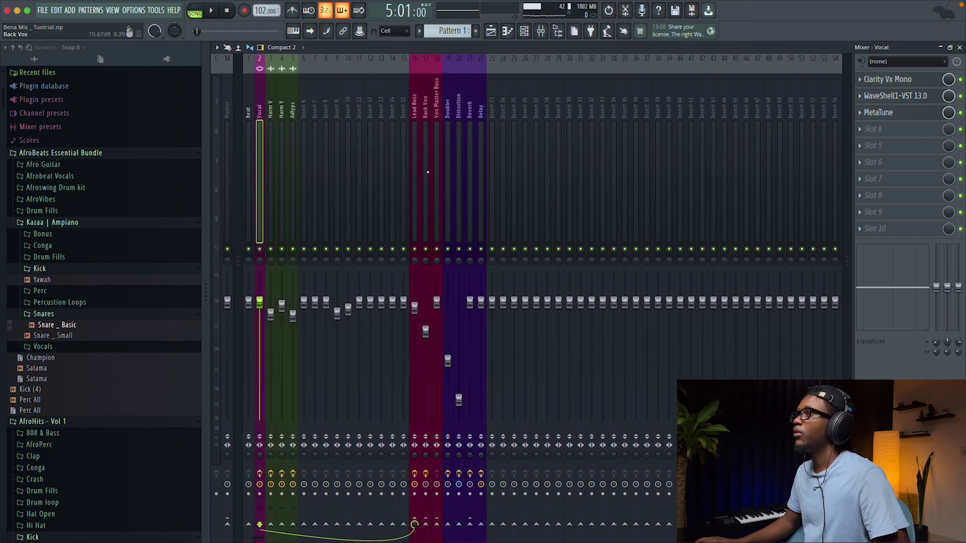
pyautogui.click(416, 144)
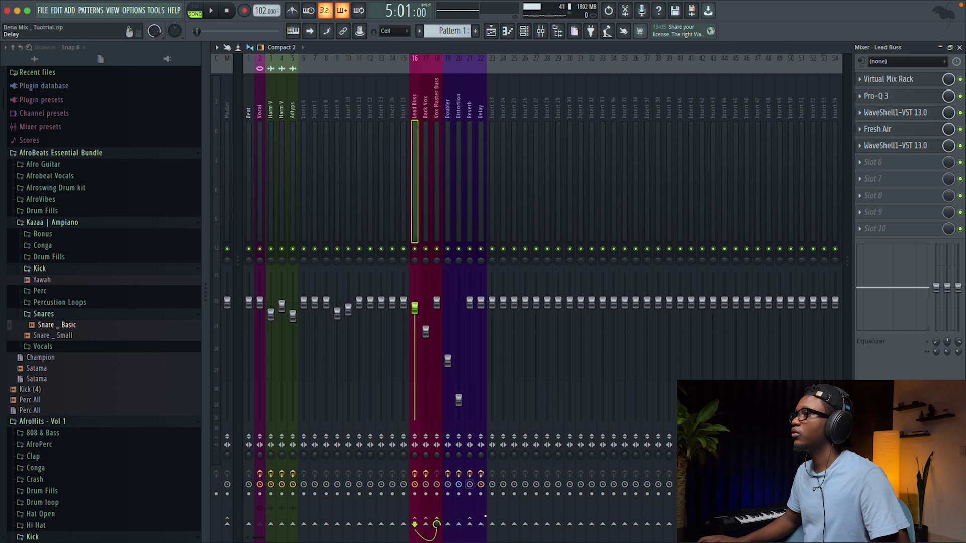
pyautogui.rightClick(484, 525)
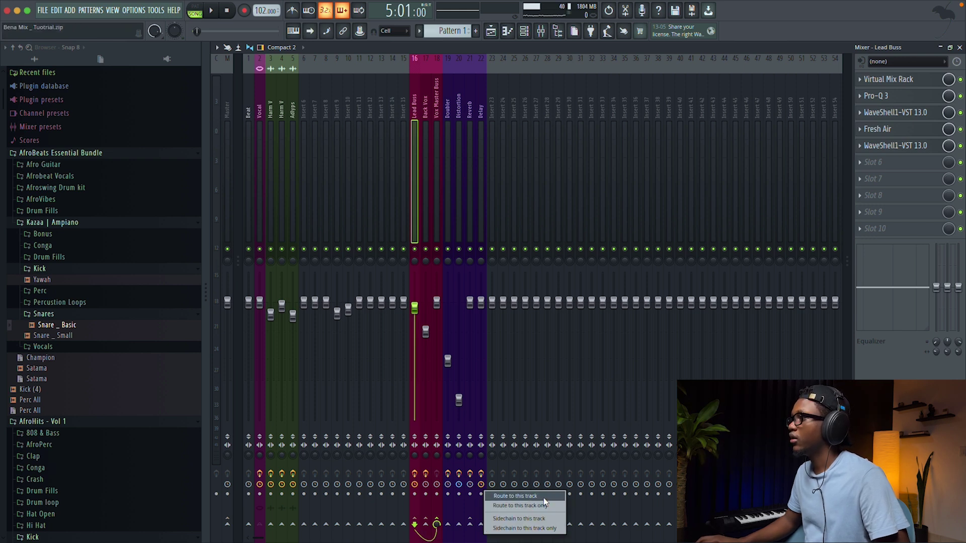
pyautogui.click(530, 498)
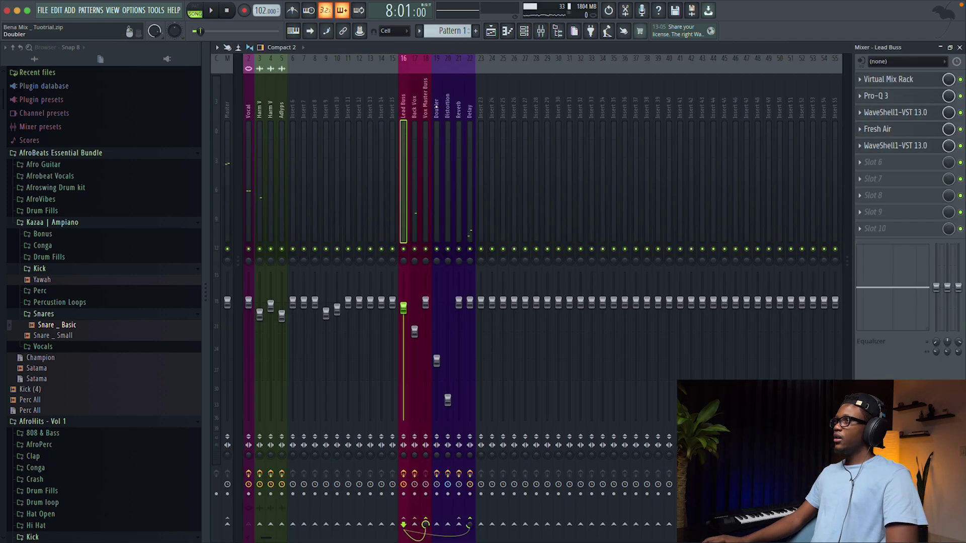
pyautogui.click(424, 102)
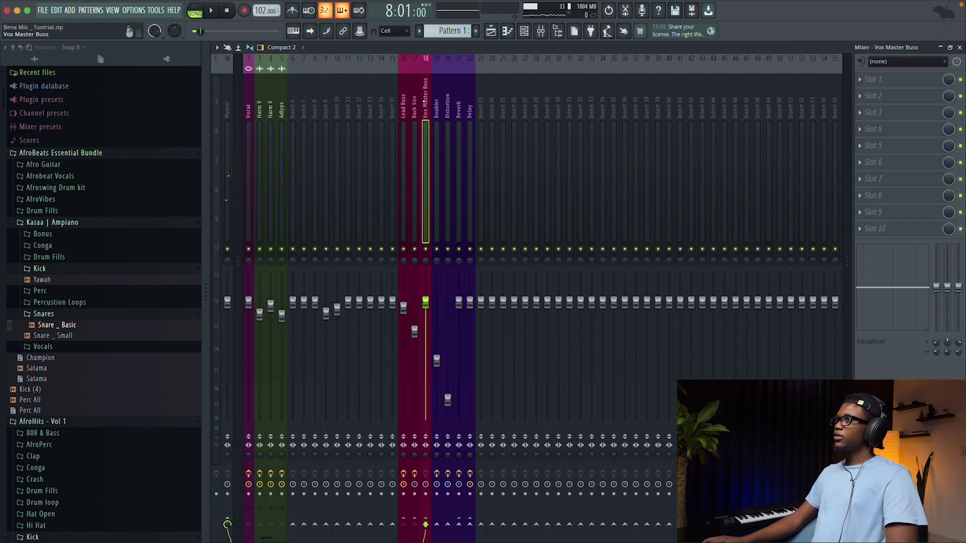
# Load Virtual Tape Machines into Vox Master Buss slot 1 with input driven to +4.87 dB.
pyautogui.click(861, 80)
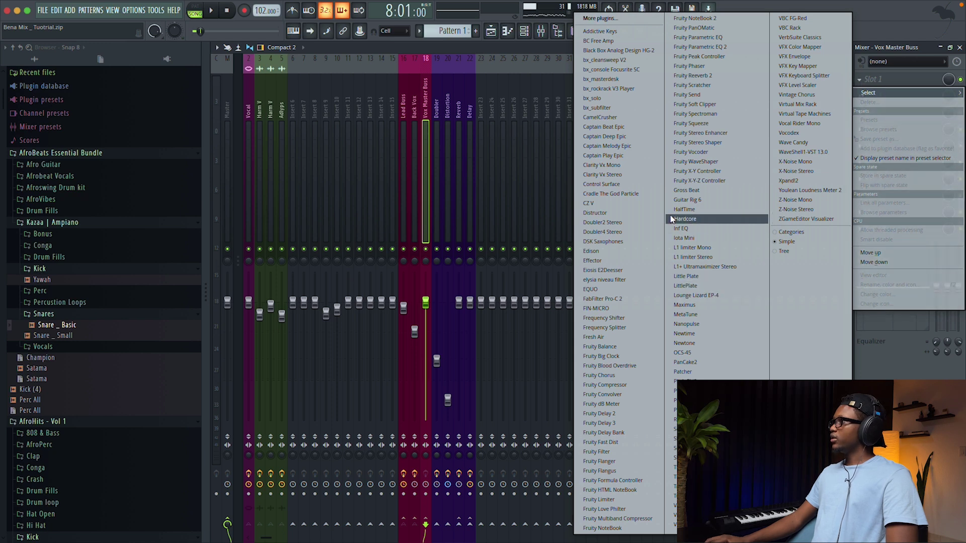
pyautogui.click(808, 123)
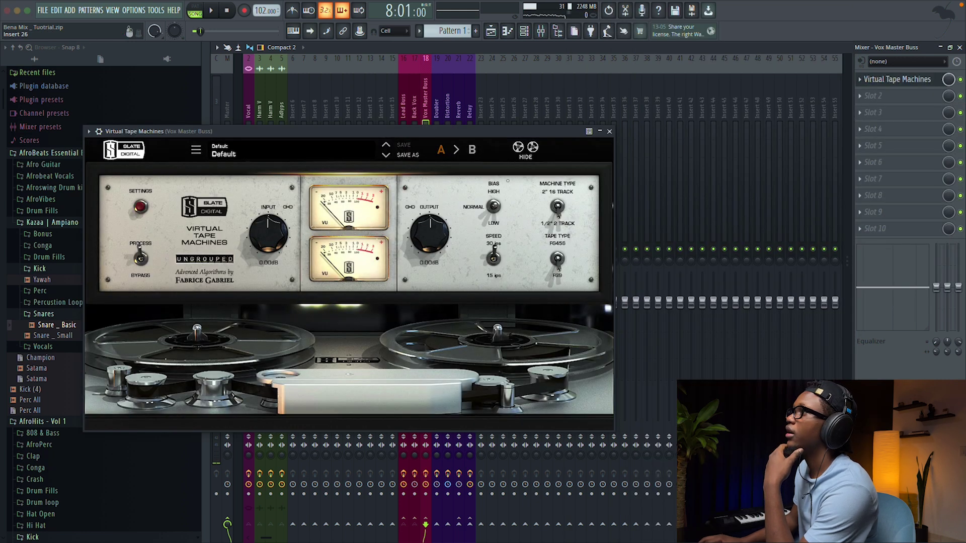
pyautogui.press('space')
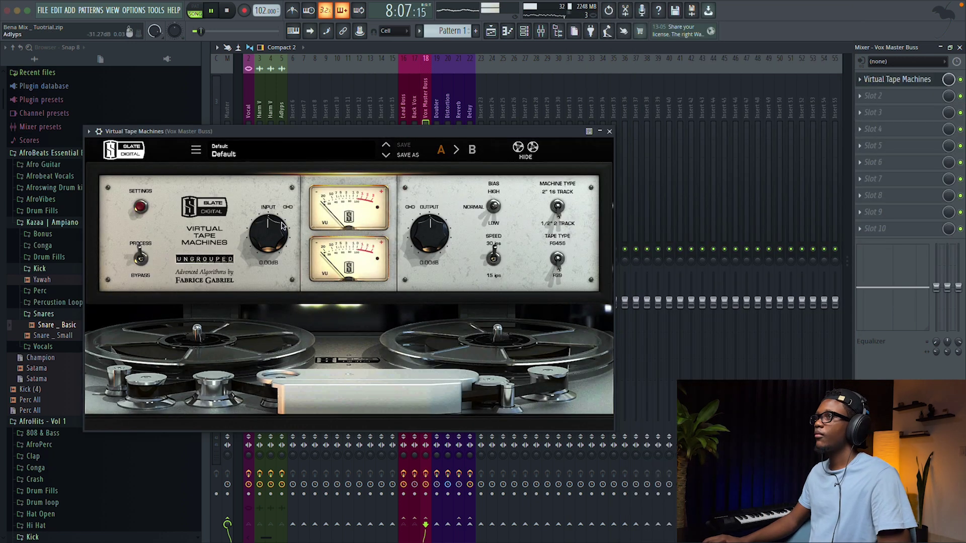
pyautogui.moveTo(280, 230); pyautogui.dragTo(281, 211)
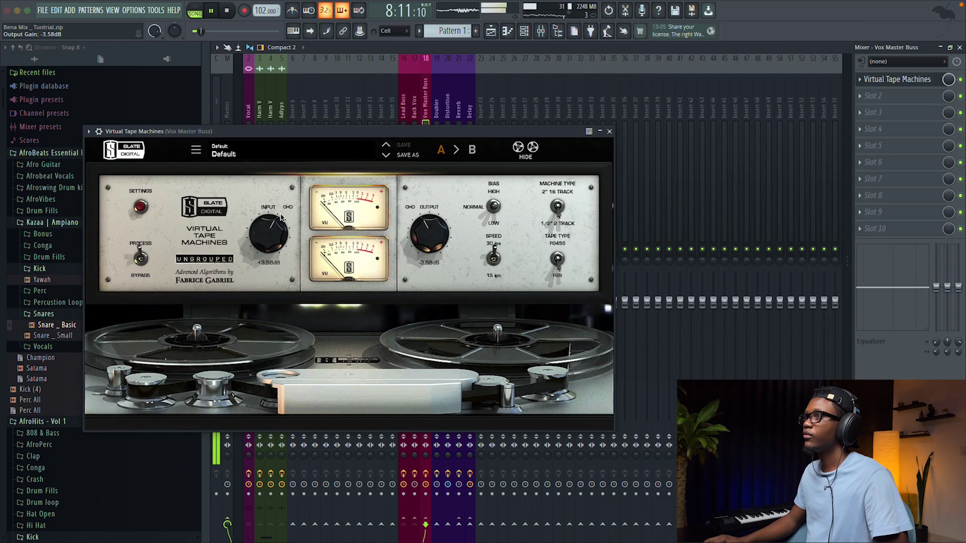
pyautogui.click(609, 132)
pyautogui.press('space')
# Load VBC FG-MU into slot 2 with the 01 Glue preset and audition the bus.
pyautogui.click(870, 96)
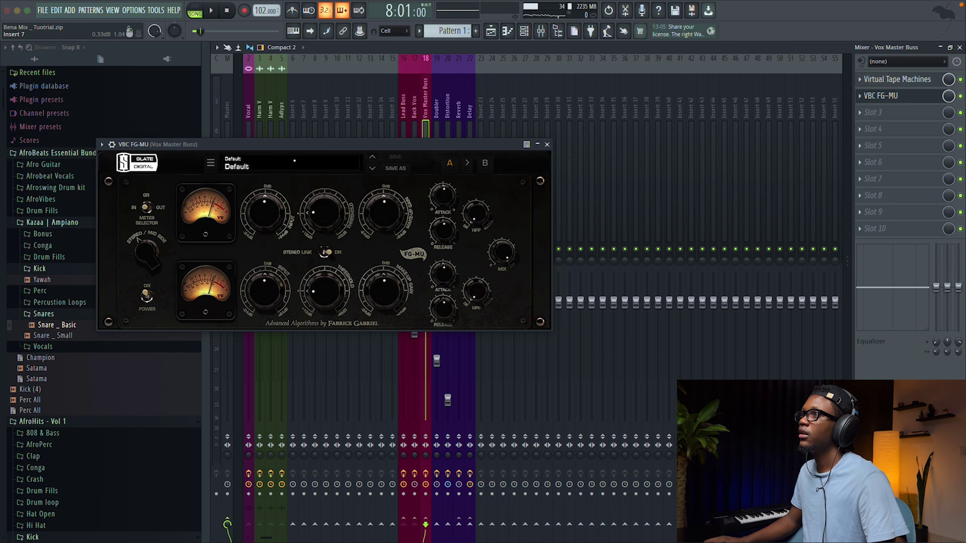
pyautogui.click(294, 161)
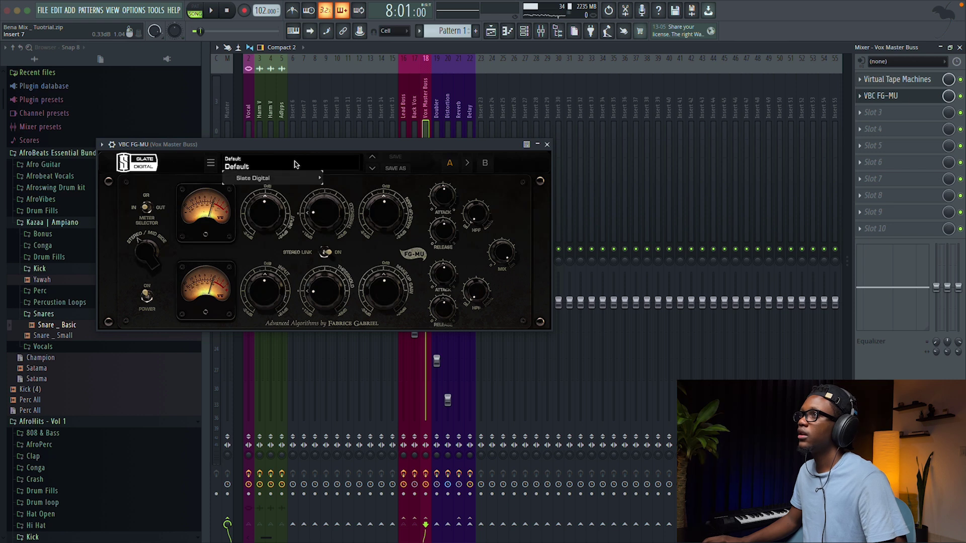
pyautogui.moveTo(299, 180)
pyautogui.click(352, 192)
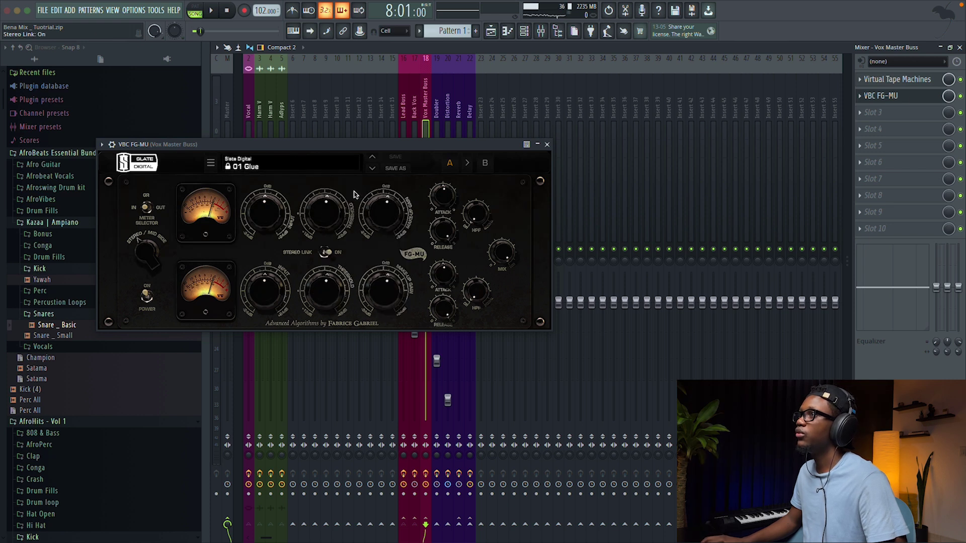
pyautogui.click(547, 145)
pyautogui.press('space')
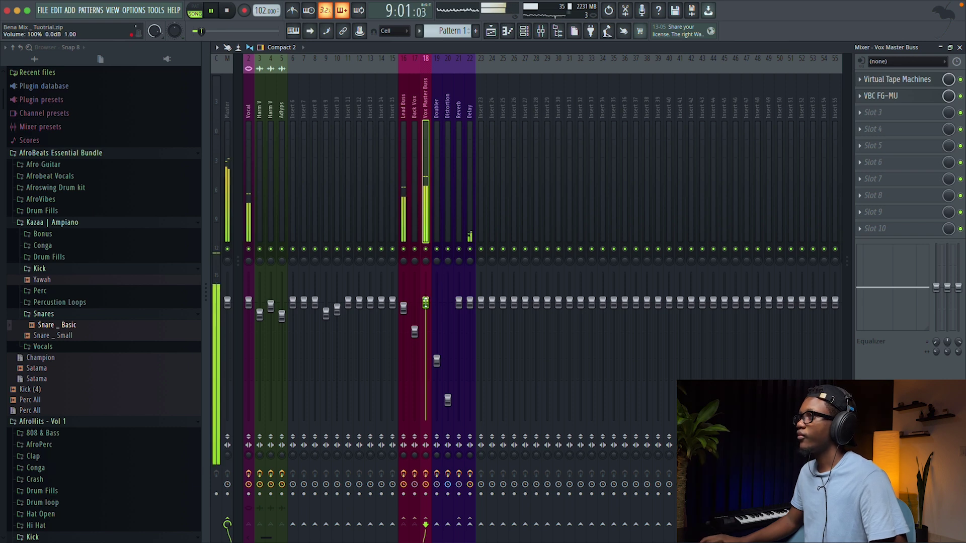
# Lower the Vox Master Buss fader to about 82% (-4.3 dB) and compare against the Master.
pyautogui.moveTo(425, 302); pyautogui.dragTo(425, 322)
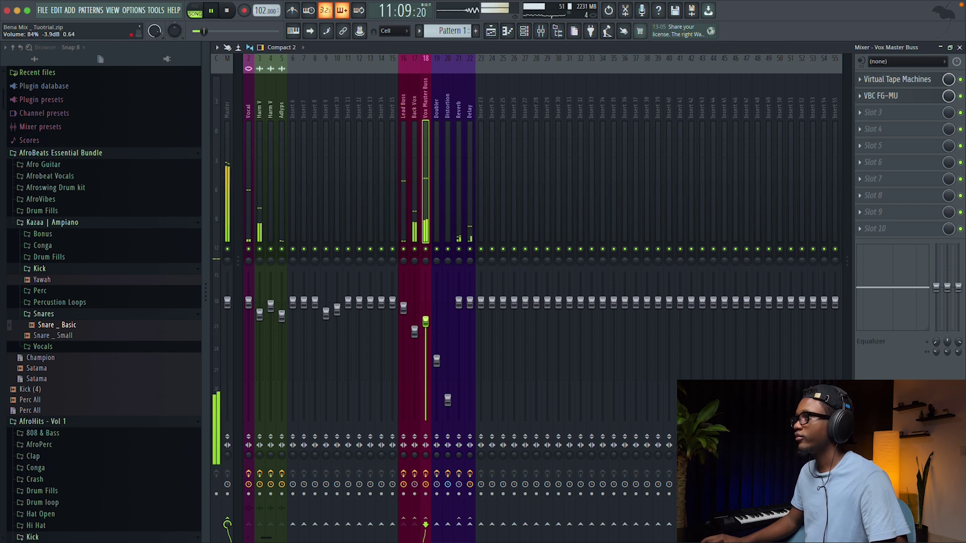
pyautogui.click(227, 453)
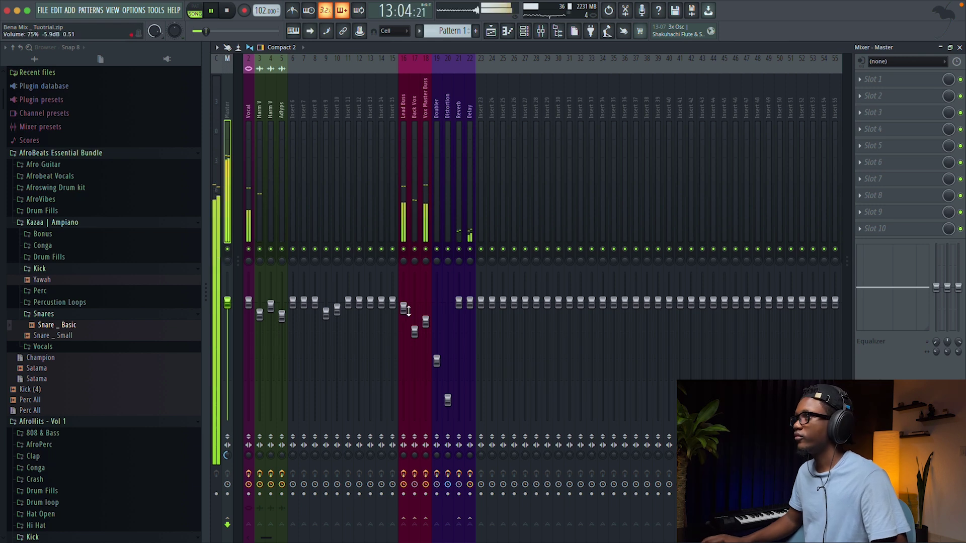
pyautogui.click(425, 322)
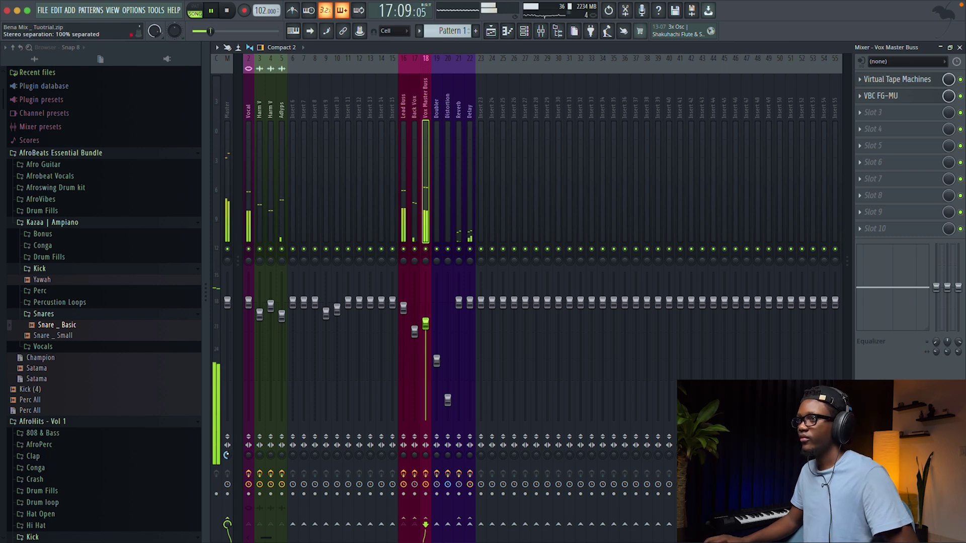
pyautogui.click(226, 455)
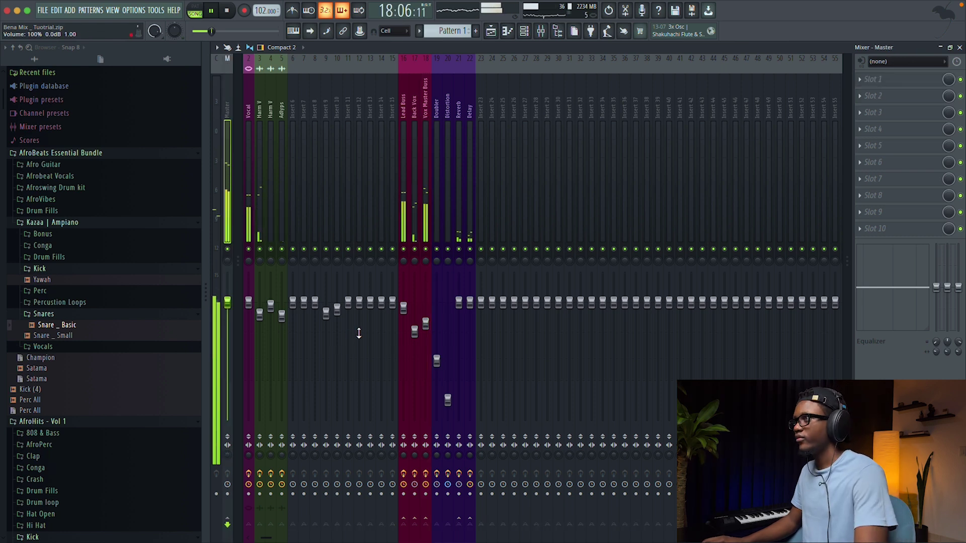
# Set the Lead Buss reverb send to 37%, add Doubler and Distortion sends, and lower Distortion's level.
pyautogui.click(403, 175)
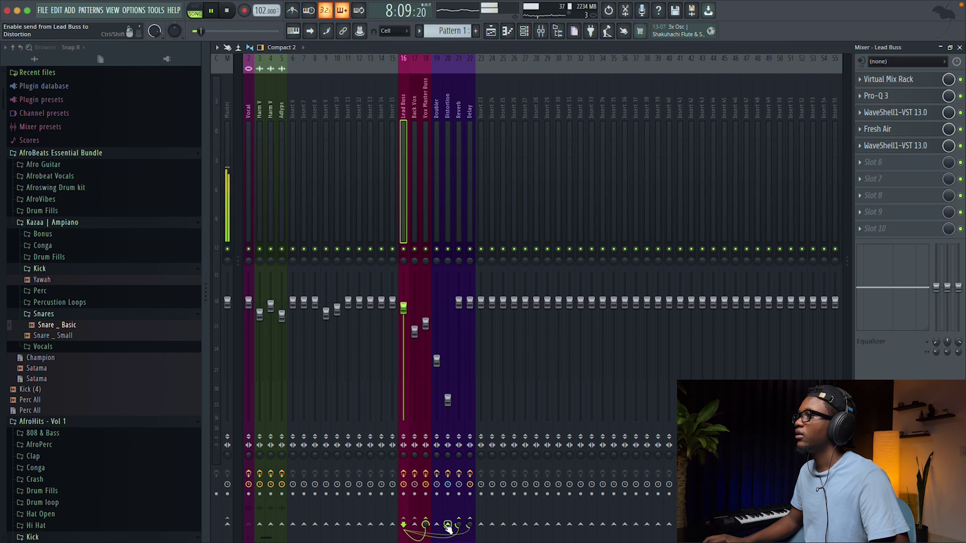
pyautogui.moveTo(459, 525); pyautogui.dragTo(458, 518)
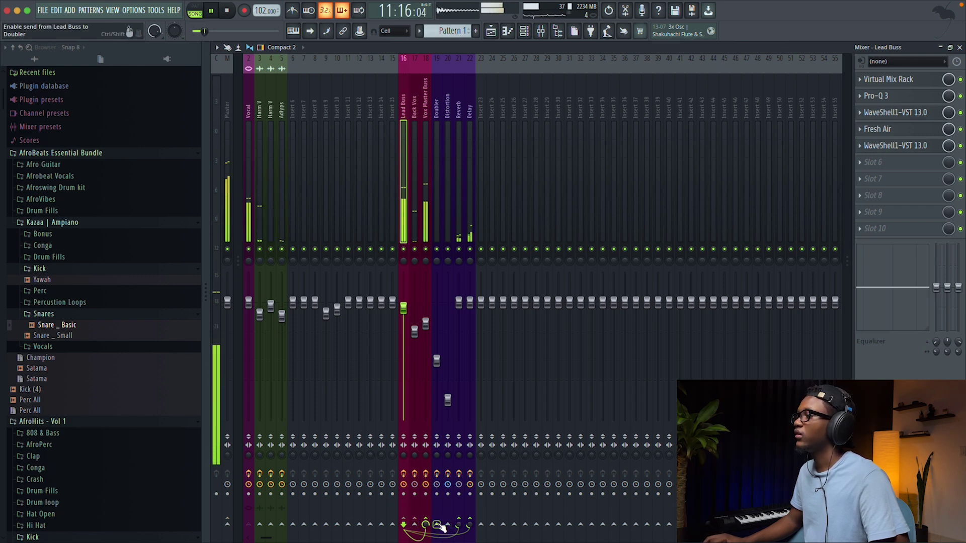
pyautogui.click(438, 526)
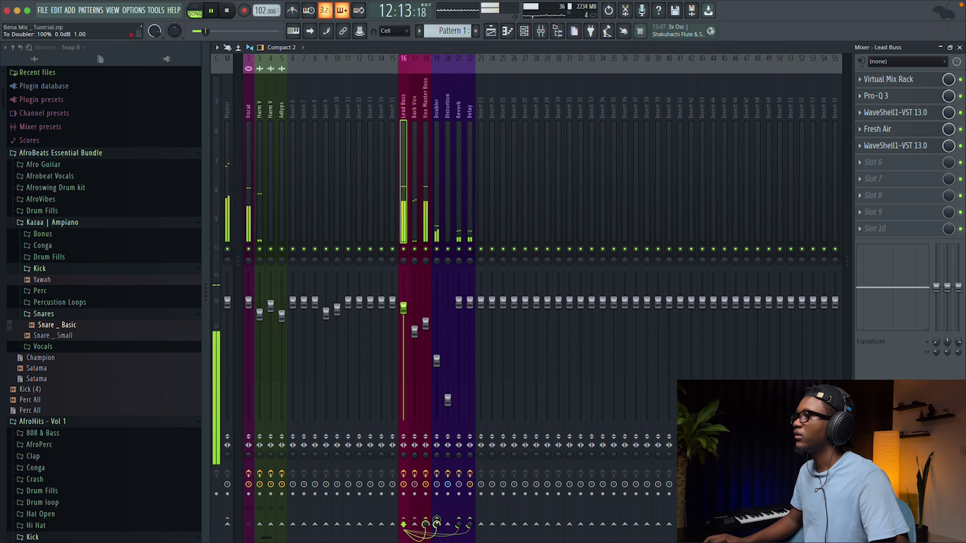
pyautogui.click(448, 526)
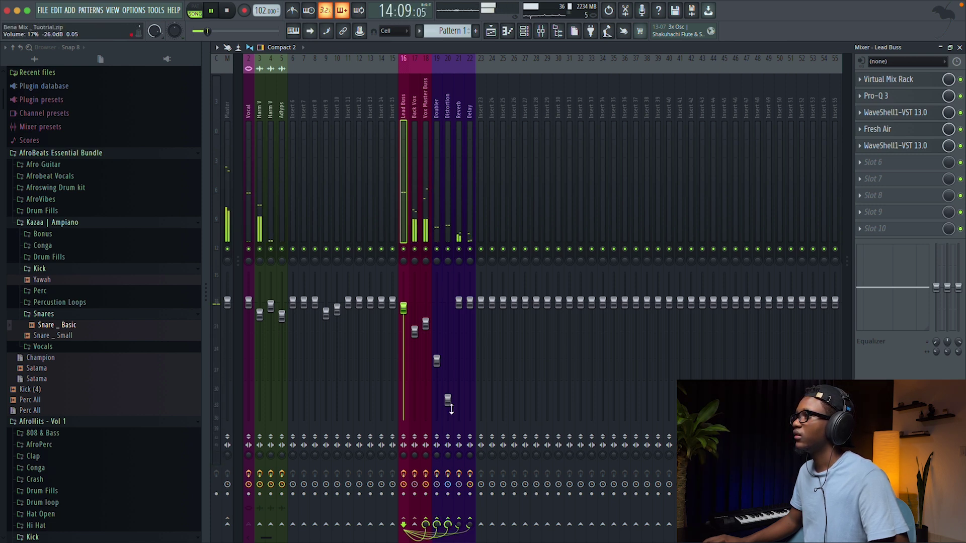
pyautogui.moveTo(448, 401); pyautogui.dragTo(447, 407)
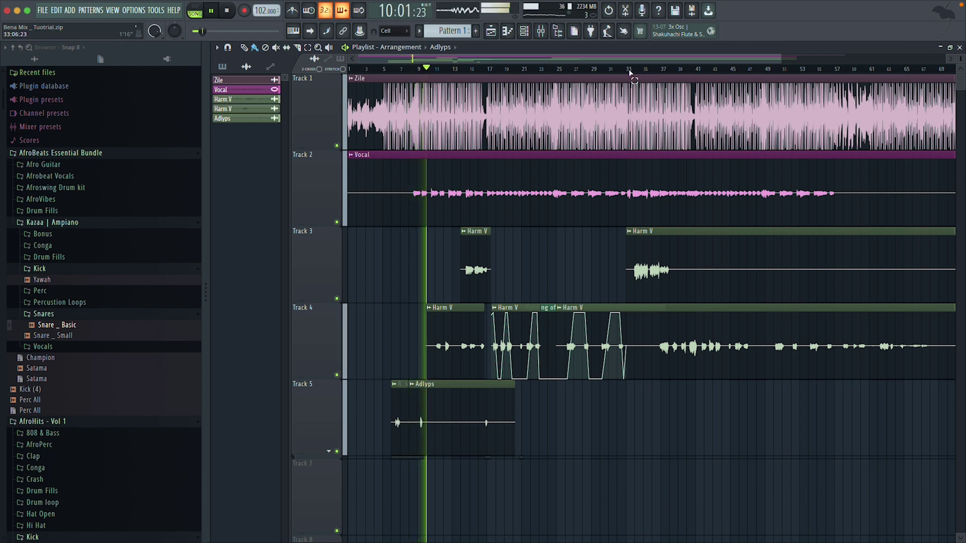
# Select bars 1 through 33 on the playlist timeline as the working range.
pyautogui.moveTo(629, 70); pyautogui.dragTo(291, 55)
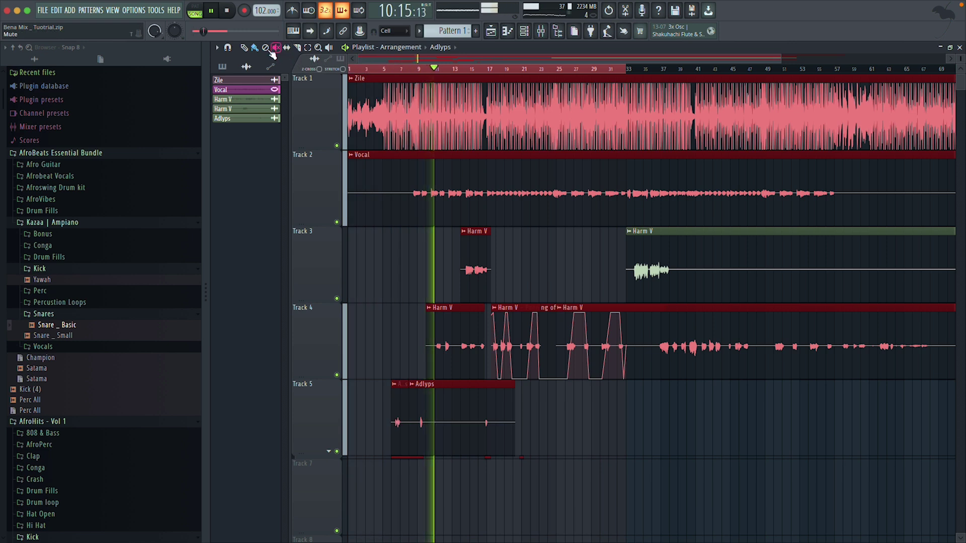